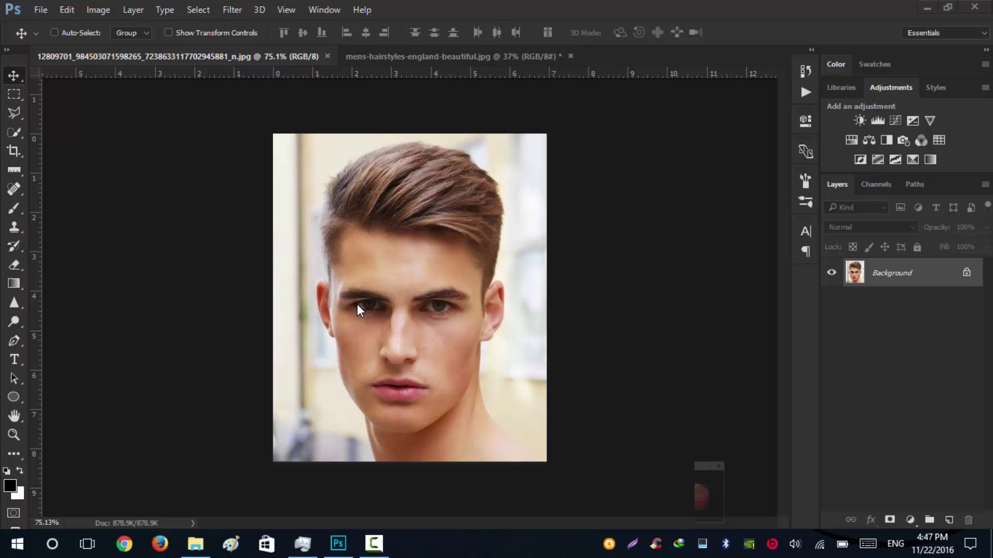
Step: Select the man's hair with the Quick Selection tool
scroll(380, 193, up, 4)
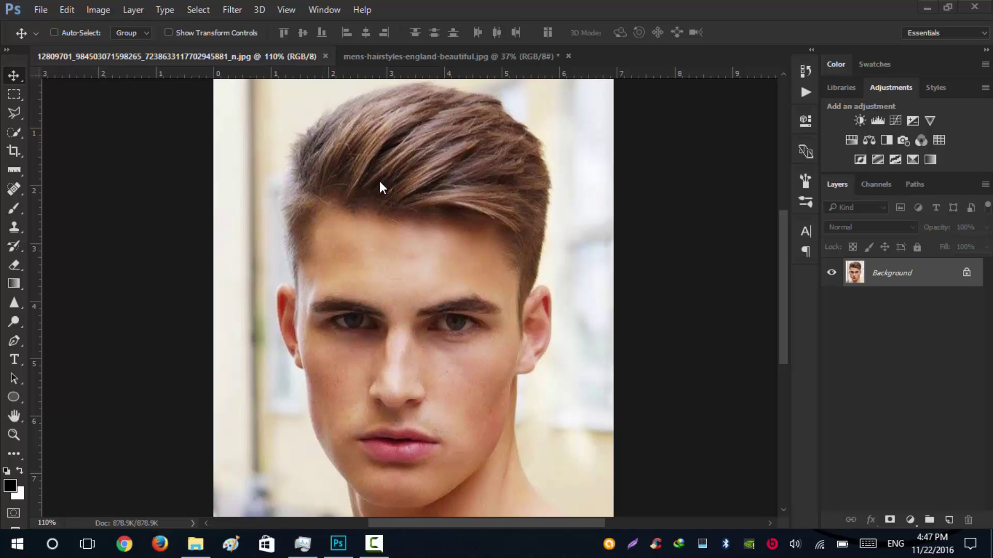
scroll(380, 182, down, 4)
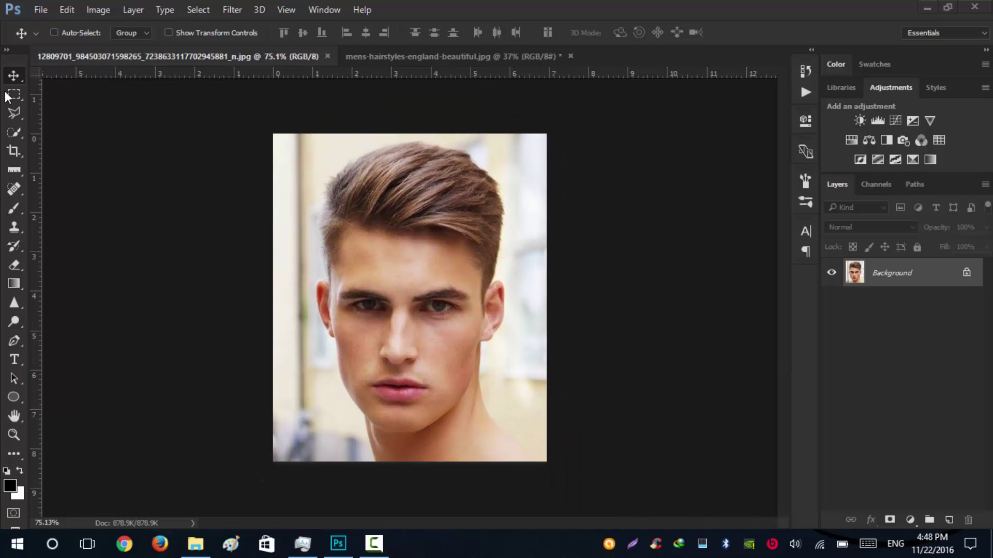
click(10, 127)
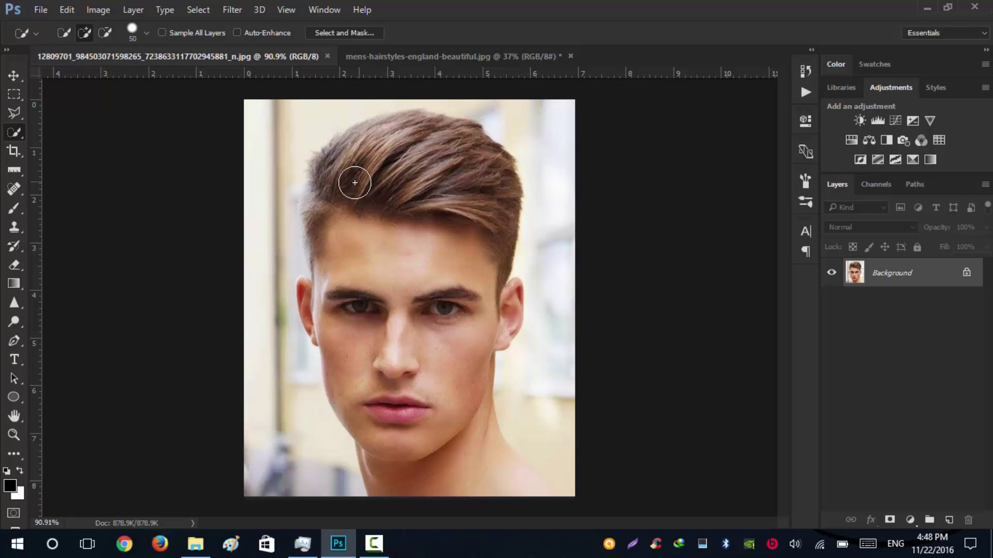
mouse_move(416, 182)
mouse_down()
mouse_move(449, 222)
mouse_move(427, 163)
mouse_move(326, 170)
mouse_up()
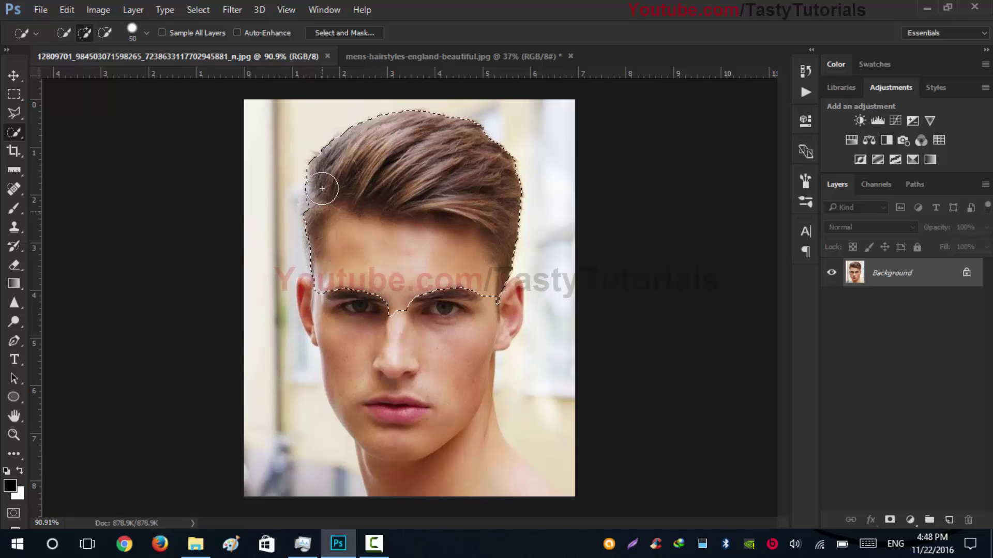
Step: Refine the quick selection by removing the brow area and lower forehead and adding the hair edge at the temple
scroll(449, 298, up, 2)
alt+drag(385, 322, 504, 324)
scroll(246, 248, up, 4)
scroll(240, 205, up, 5)
drag(310, 191, 362, 204)
key(ctrl+alt+z)
scroll(362, 204, down, 3)
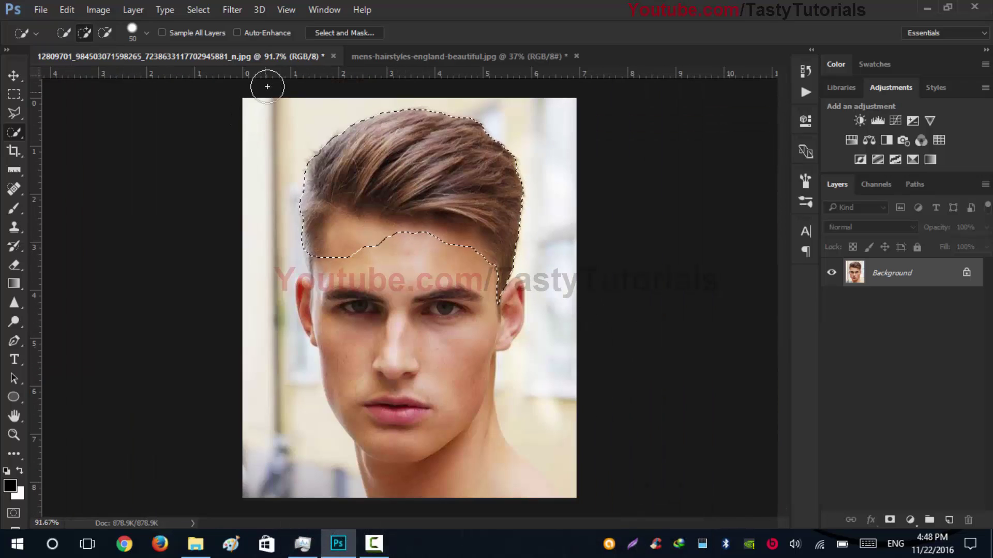
Step: In Select and Mask, set Contrast and Shift Edge to 0% and brush around the hair outline with a 58 px Refine Edge Brush
click(332, 32)
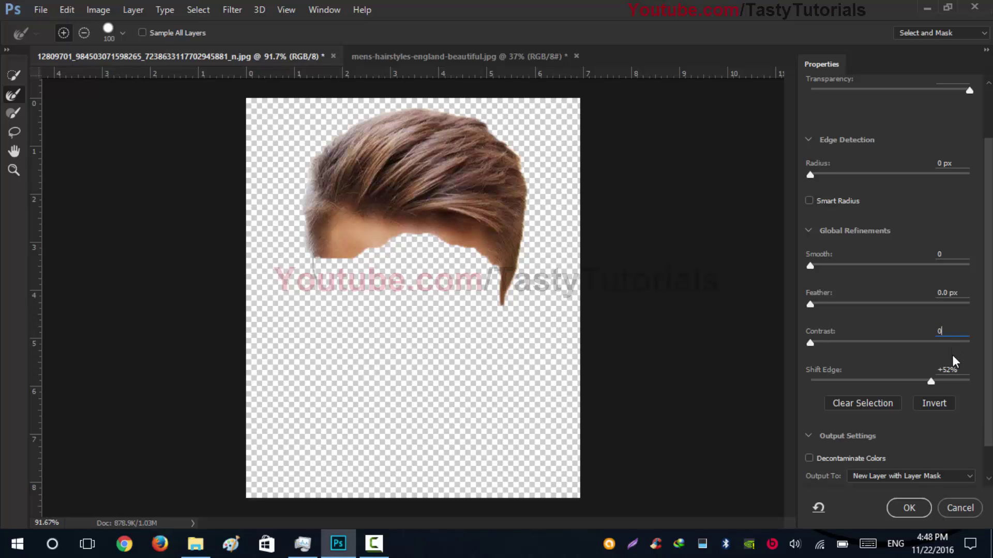
text(0)
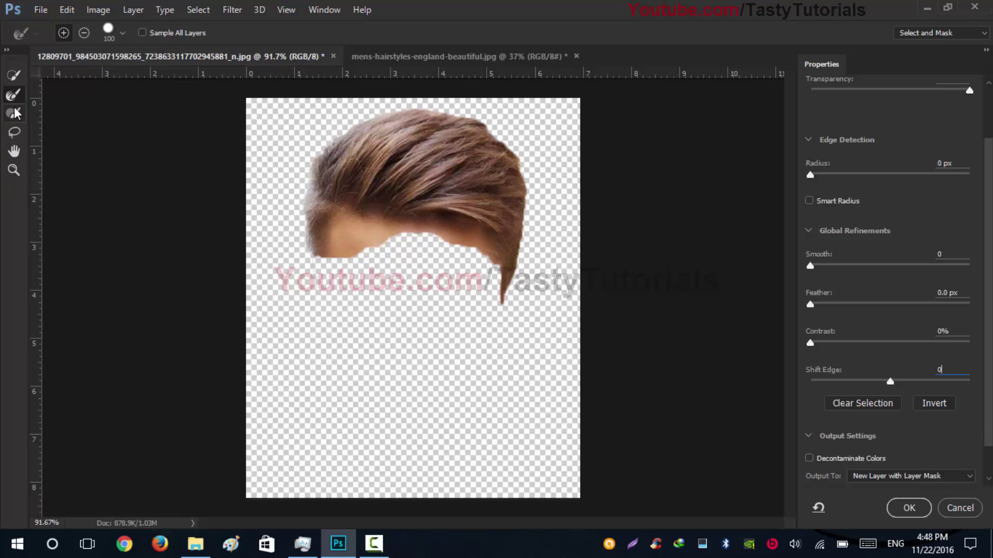
click(122, 34)
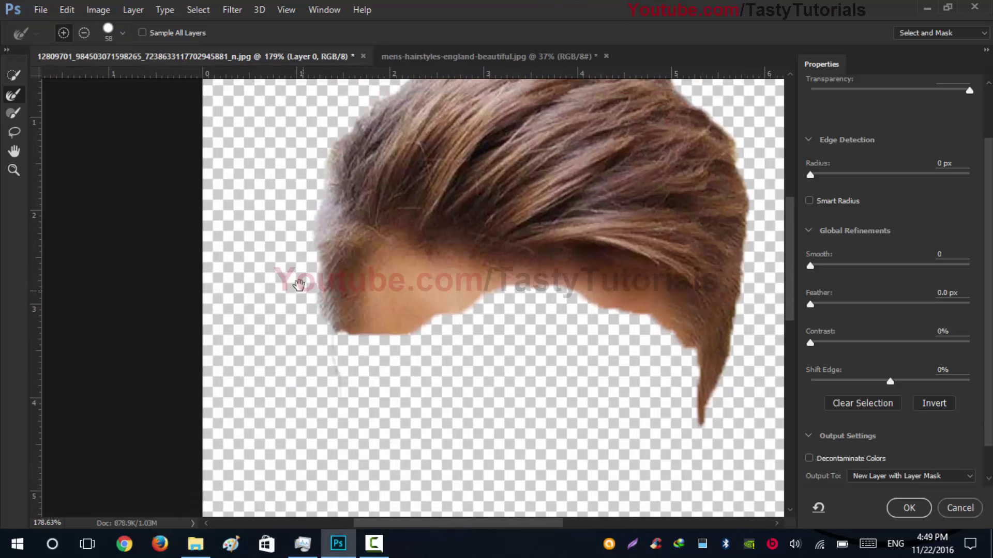
mouse_move(283, 177)
mouse_down()
mouse_move(290, 235)
mouse_move(260, 281)
mouse_move(310, 147)
mouse_move(232, 259)
mouse_up()
mouse_move(305, 172)
mouse_down()
mouse_move(422, 141)
mouse_move(678, 261)
mouse_move(602, 131)
mouse_up()
mouse_move(602, 206)
mouse_down()
mouse_move(611, 336)
mouse_move(574, 413)
mouse_up()
mouse_move(215, 301)
mouse_down()
mouse_move(263, 290)
mouse_move(492, 310)
mouse_move(470, 323)
mouse_move(319, 246)
mouse_up()
scroll(361, 298, down, 4)
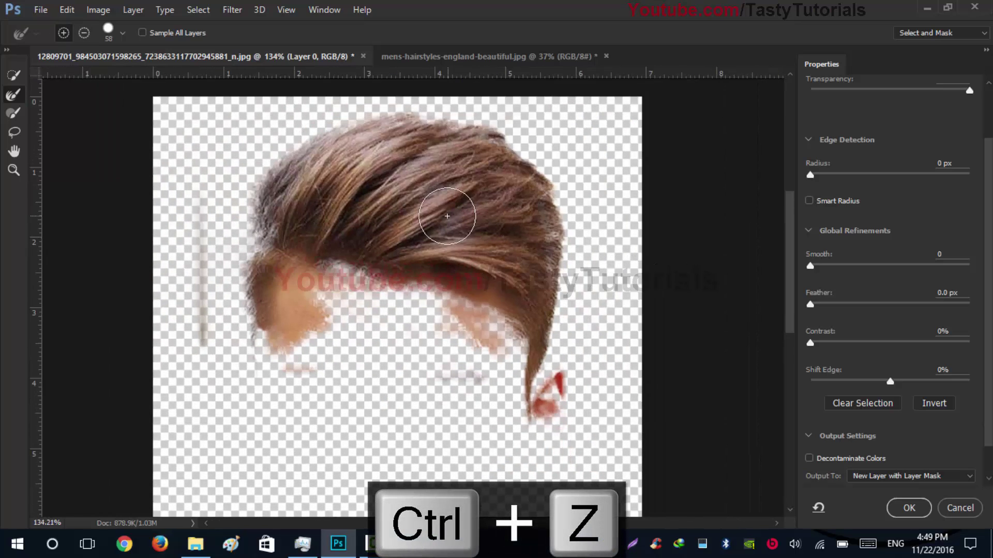
Step: Set Shift Edge to +40% and Contrast to 19%, and output the hair selection as a new layer with layer mask
drag(890, 382, 926, 372)
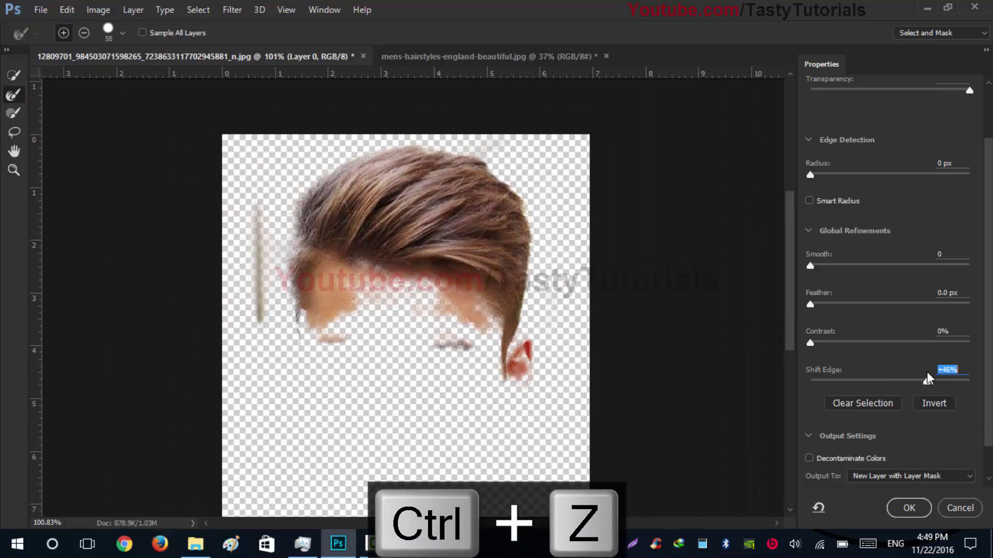
drag(810, 344, 840, 357)
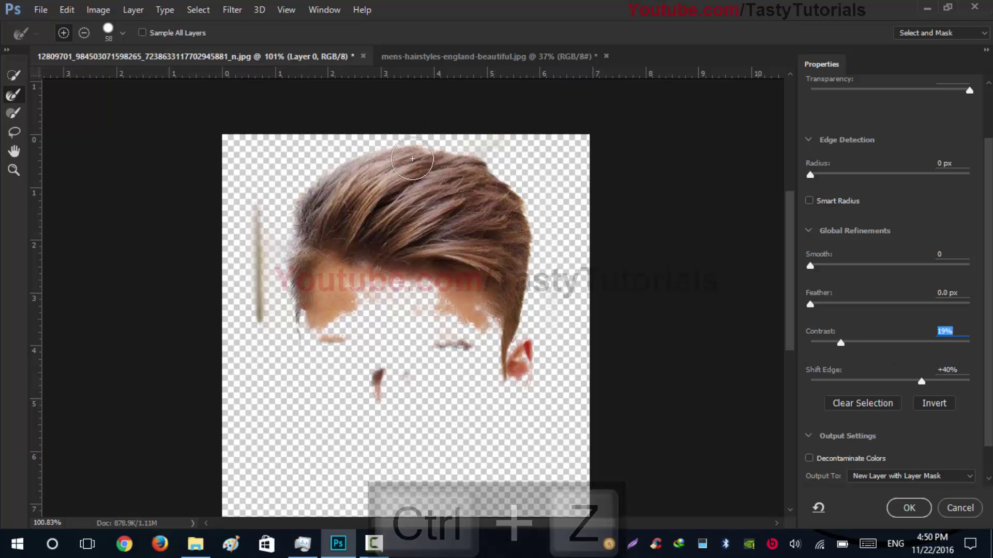
click(14, 170)
click(479, 166)
key(r)
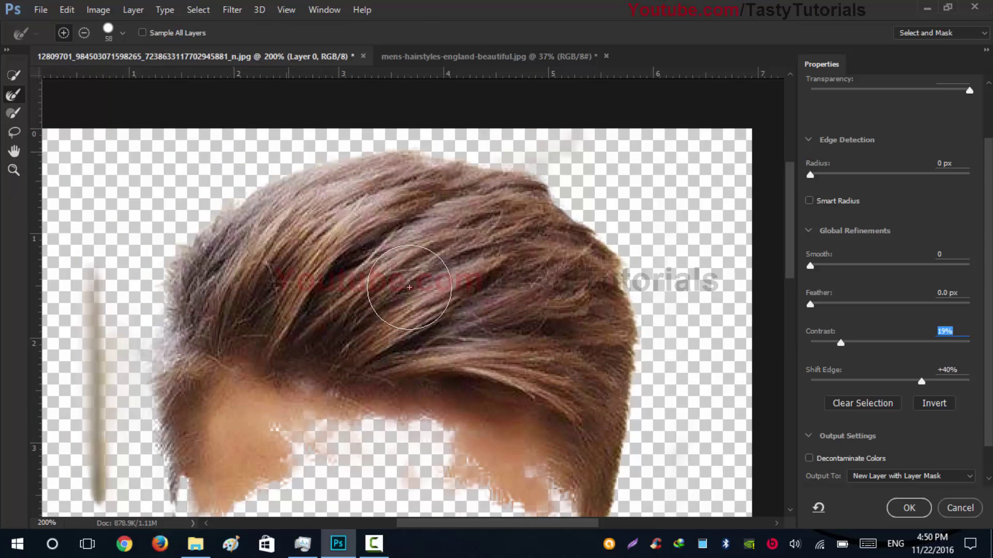
scroll(901, 455, down, 1)
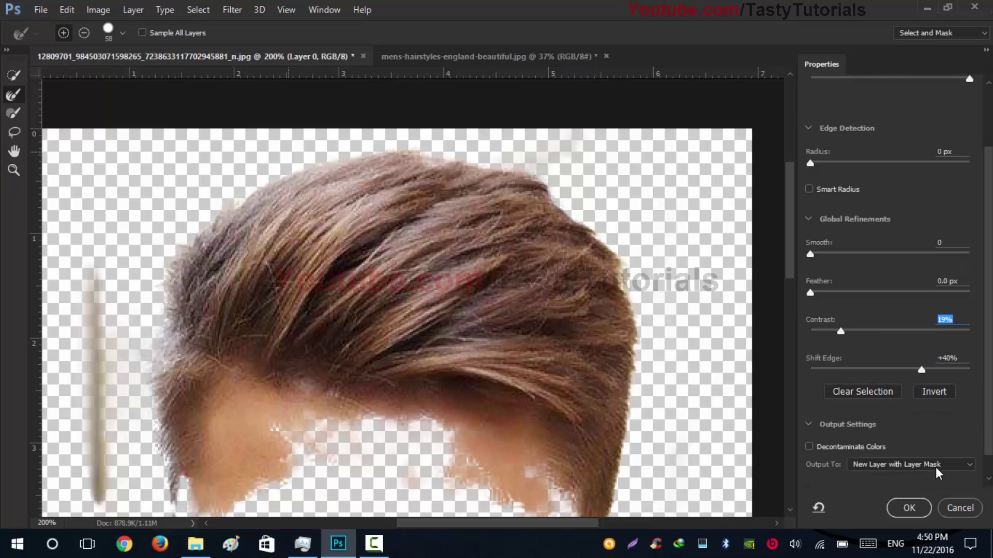
click(909, 508)
scroll(528, 274, down, 5)
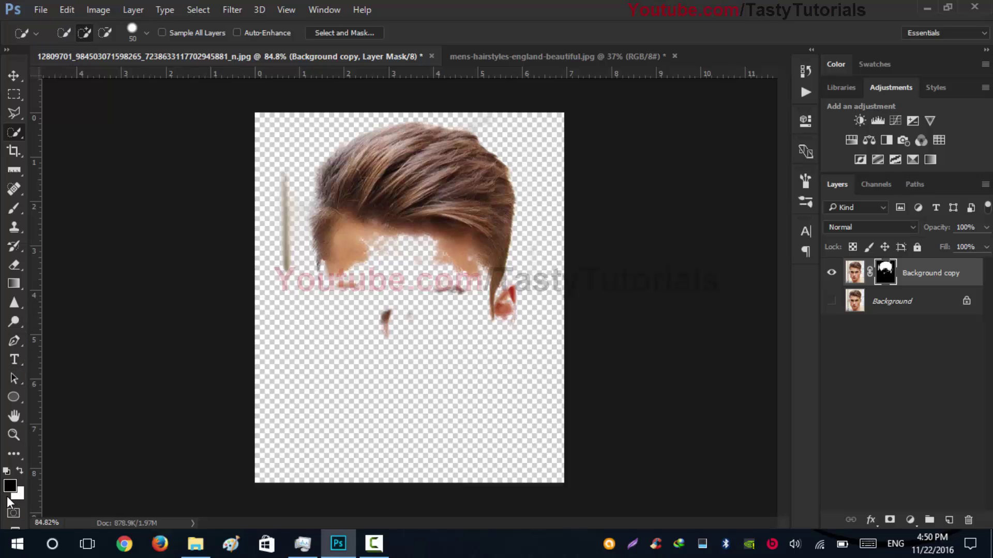
Step: Paint black on the layer mask with a small soft brush to hide the vertical streak and the leftover brow and nose patches
key(b)
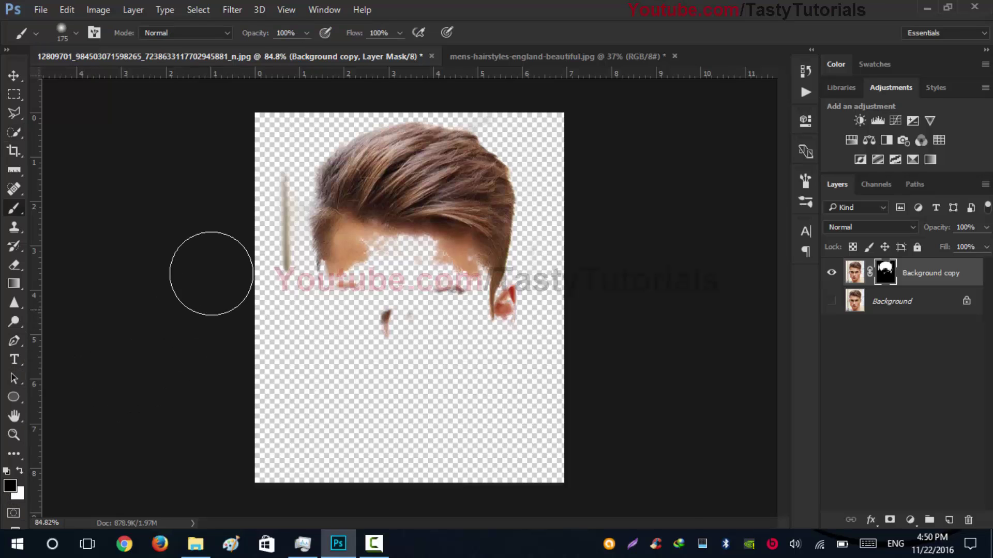
scroll(222, 244, up, 2)
key(bracketleft)
key(bracketleft)
key(bracketleft)
key(bracketleft)
key(bracketleft)
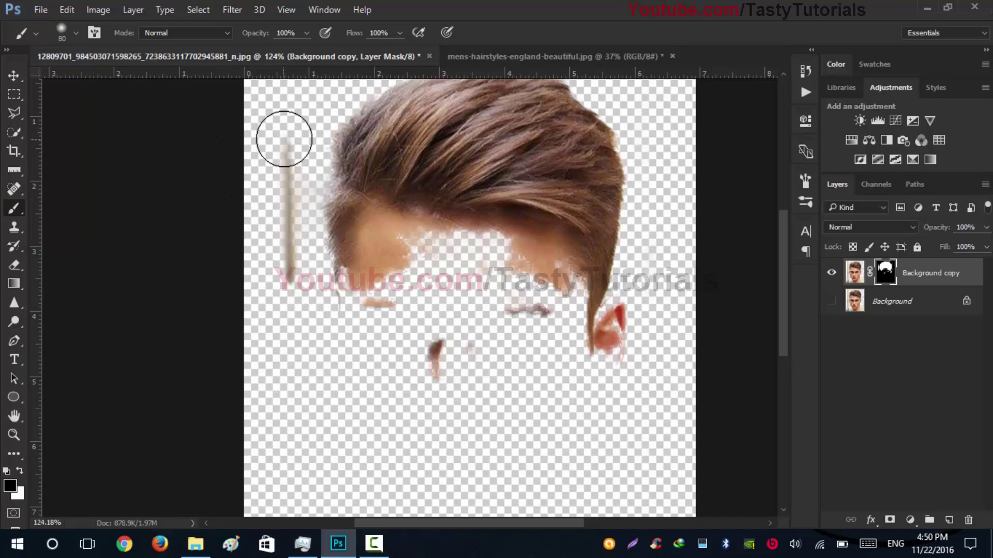
drag(288, 160, 282, 329)
mouse_move(305, 386)
mouse_down()
mouse_move(432, 369)
mouse_move(449, 312)
mouse_move(518, 301)
mouse_move(528, 310)
mouse_move(365, 321)
mouse_up()
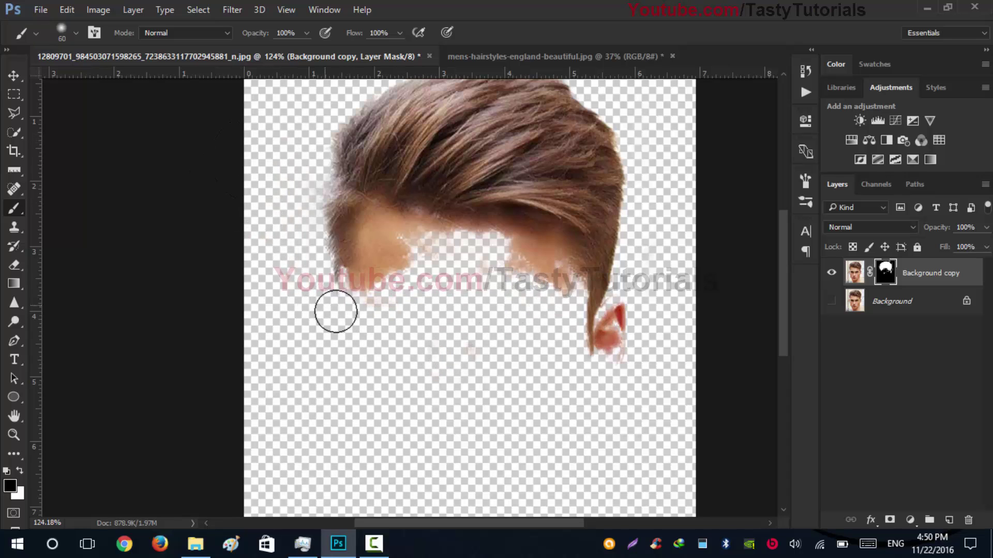
mouse_move(594, 383)
mouse_down()
mouse_move(621, 365)
mouse_move(626, 317)
mouse_move(584, 353)
mouse_up()
key(ctrl+alt+z)
key(ctrl+alt+z)
key(ctrl+alt+z)
key(ctrl+alt+z)
Step: Paint out the leftover ear beside the sideburn on the layer mask with a resized black brush
scroll(658, 353, up, 3)
scroll(660, 350, right, 1)
mouse_move(475, 310)
mouse_down()
mouse_move(315, 322)
mouse_move(262, 306)
mouse_up()
scroll(546, 365, up, 2)
key(bracketright)
key(bracketright)
key(bracketleft)
key(bracketleft)
key(bracketleft)
key(bracketleft)
key(bracketleft)
key(bracketleft)
mouse_move(615, 279)
mouse_down()
mouse_move(591, 336)
mouse_move(595, 291)
mouse_move(582, 327)
mouse_move(594, 294)
mouse_up()
scroll(478, 288, down, 4)
Step: Copy the masked hair layer into the mens-hairstyles-england-beautiful.jpg document with the Move tool
key(v)
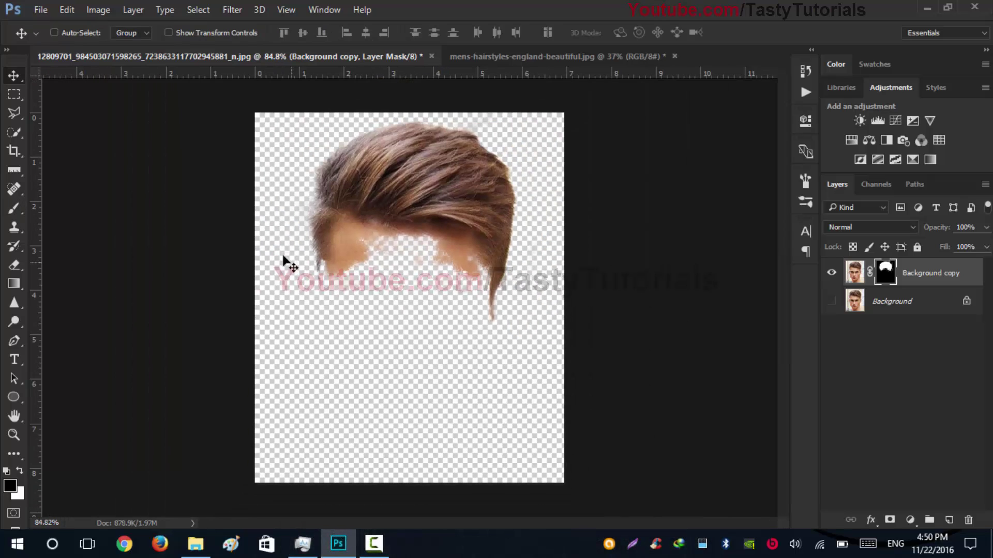
drag(393, 182, 393, 206)
scroll(381, 138, up, 3)
drag(380, 138, 454, 383)
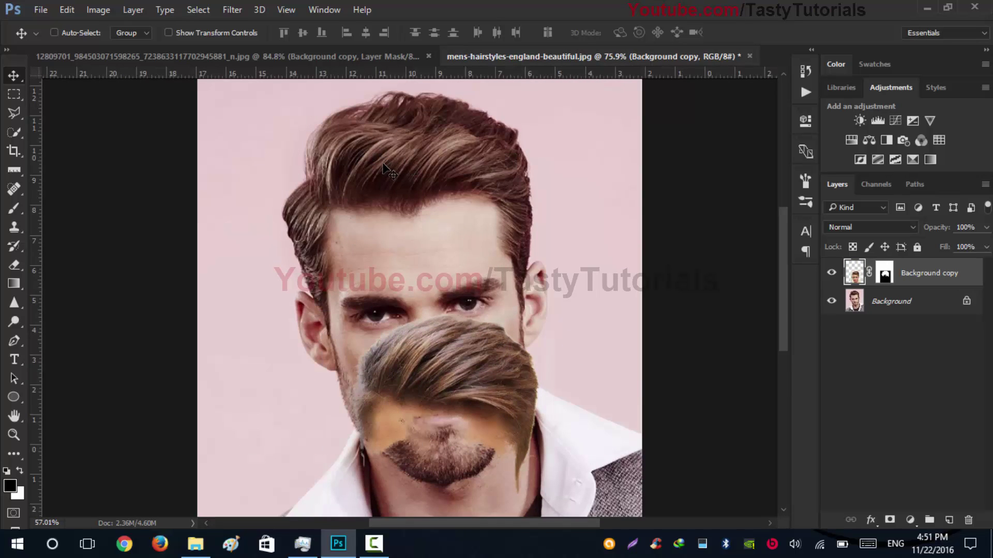
scroll(385, 171, down, 3)
scroll(383, 166, up, 2)
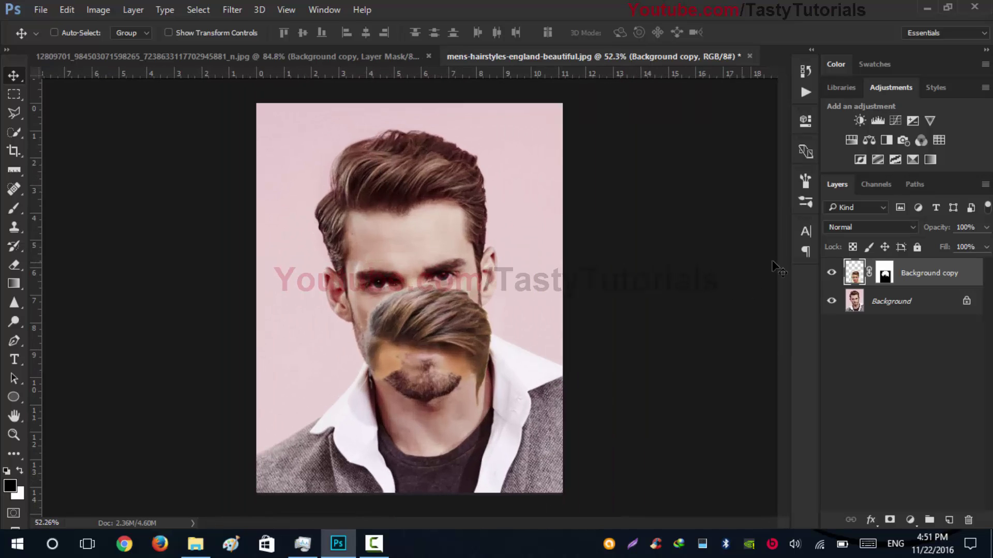
Step: Move the pasted hair up over the man's head and rotate it to -14.63° with Free Transform
drag(417, 357, 418, 241)
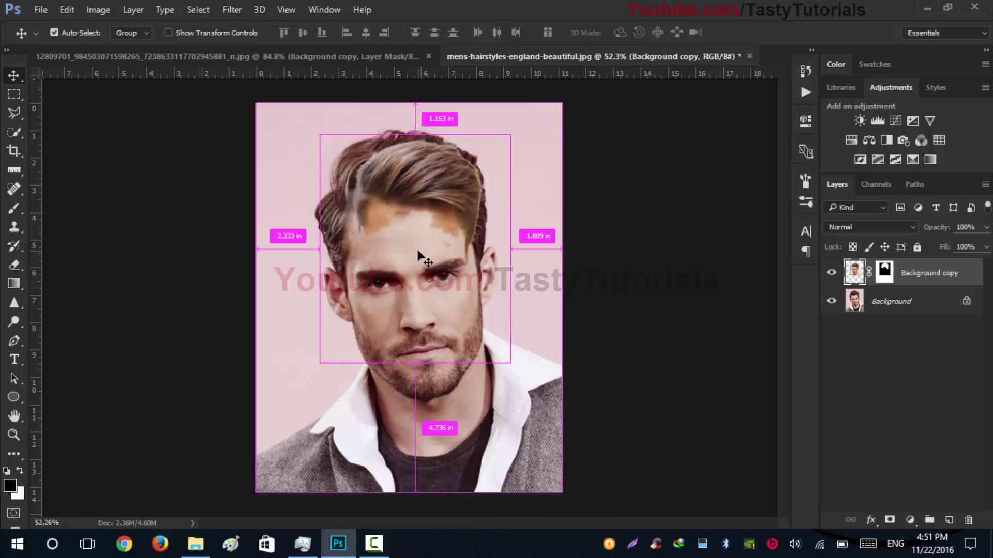
key(ctrl+t)
mouse_move(487, 117)
mouse_down()
mouse_move(456, 102)
mouse_move(477, 103)
mouse_up()
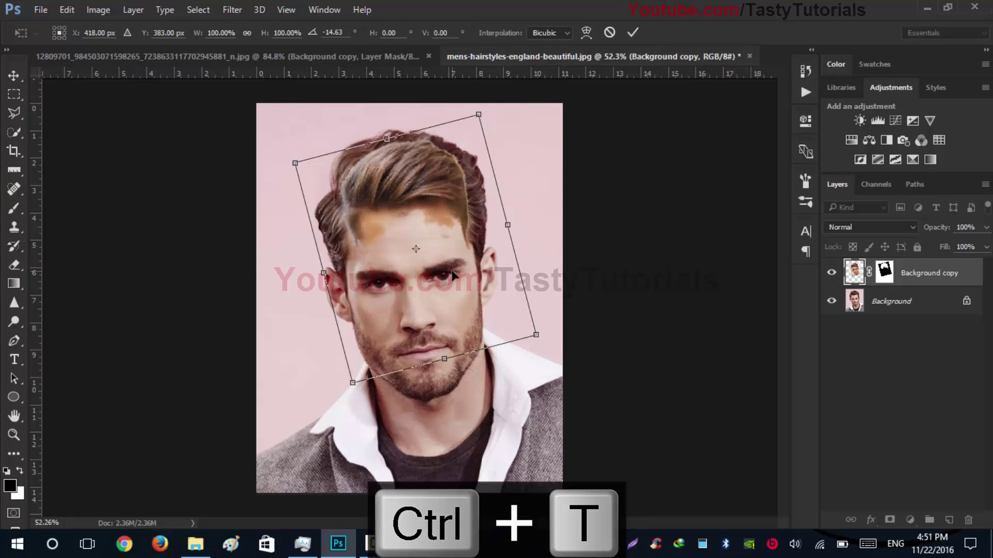
right_click(453, 274)
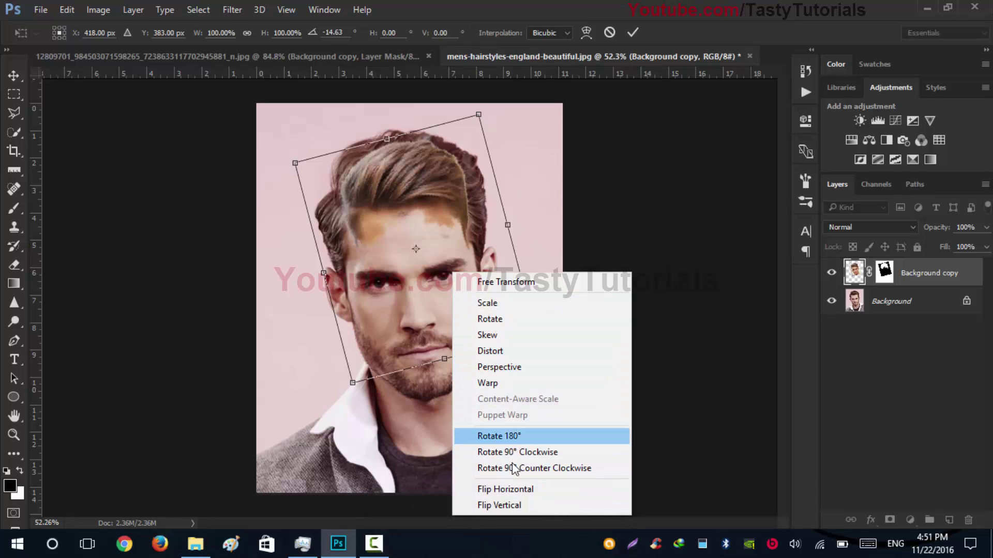
click(513, 505)
right_click(421, 206)
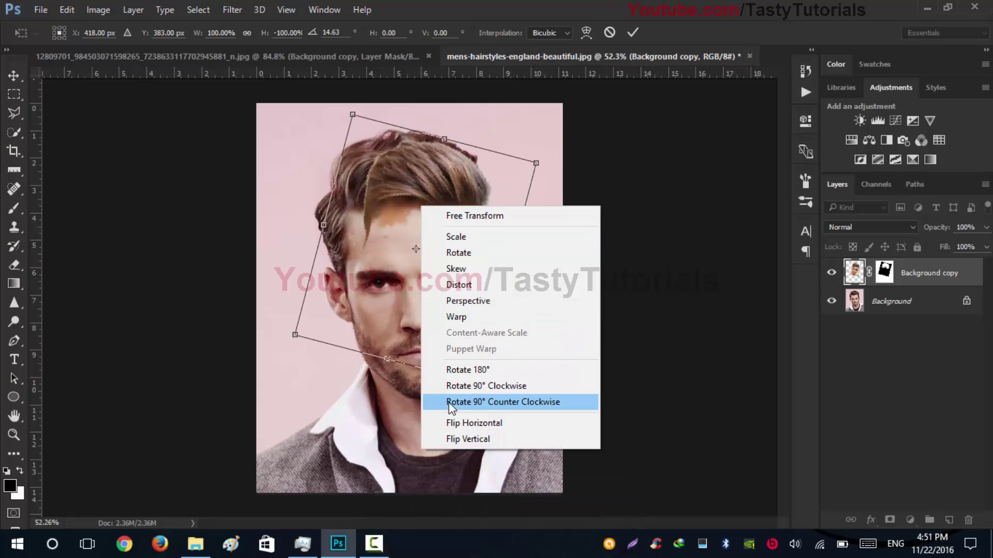
click(455, 440)
Step: Scale the hair proportionally to about 139% and position it over the man's original hair
drag(423, 282, 404, 258)
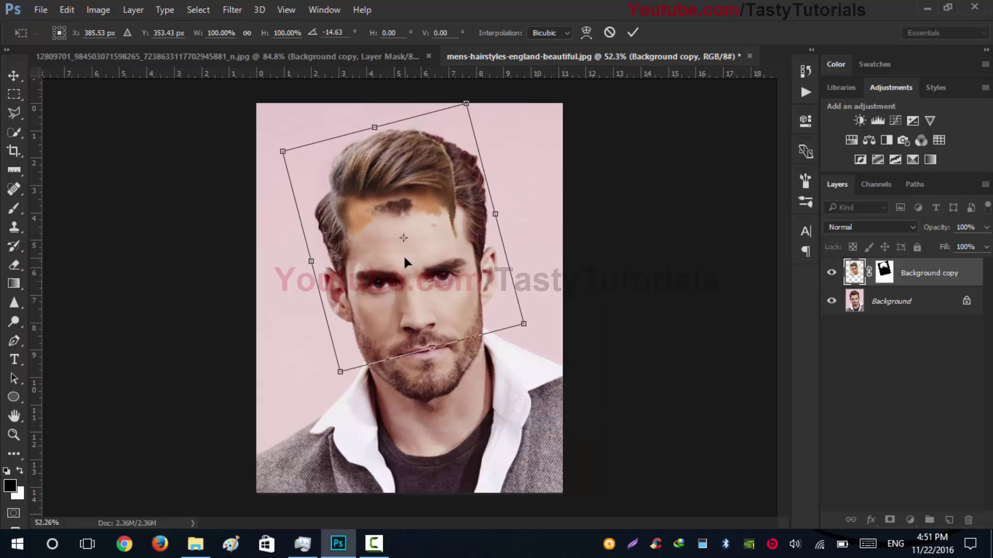
drag(521, 321, 567, 355)
drag(483, 238, 489, 270)
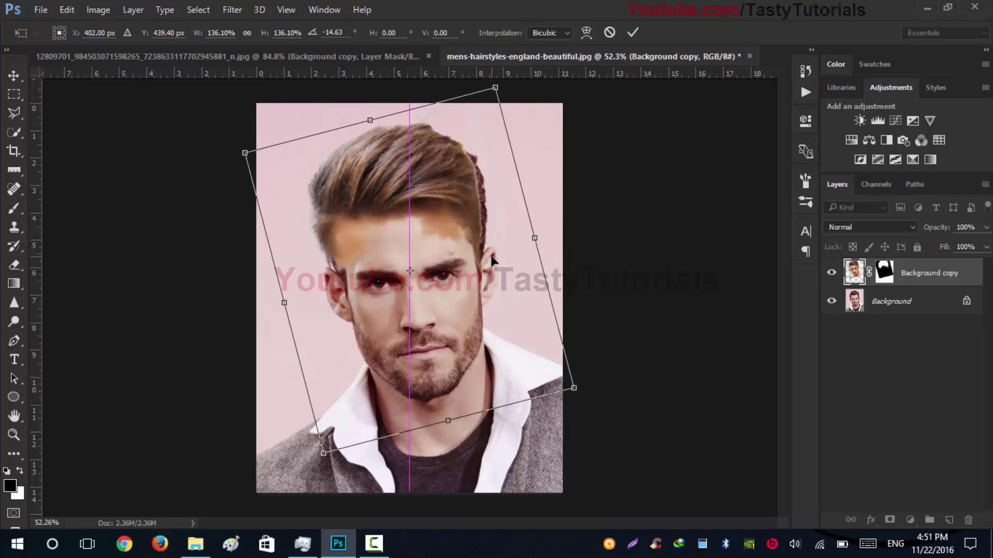
scroll(478, 152, down, 2)
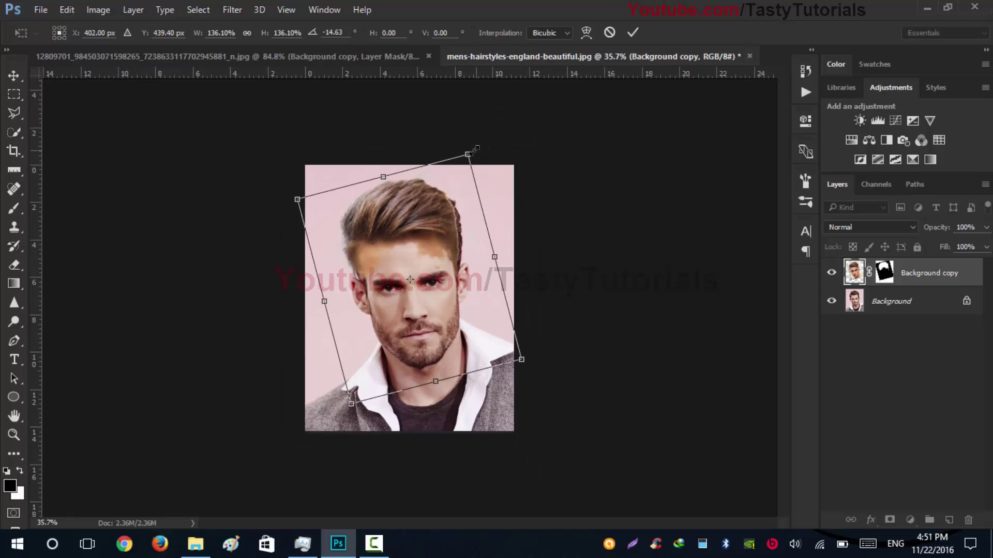
drag(471, 148, 480, 147)
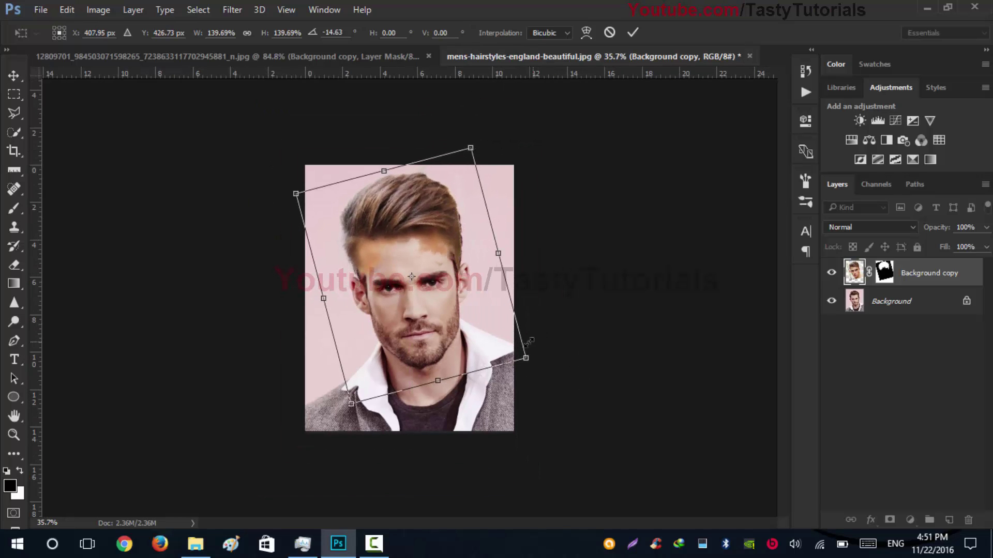
drag(524, 363, 523, 363)
Step: Nudge the scaled hair down and slightly sideways to meet the hairline, and apply the transform
scroll(425, 245, up, 5)
key(Down)
key(Down)
key(Down)
key(Down)
key(Down)
key(Down)
key(Down)
key(Down)
drag(938, 228, 963, 245)
key(Down)
key(Down)
key(Down)
key(Down)
key(Down)
key(Down)
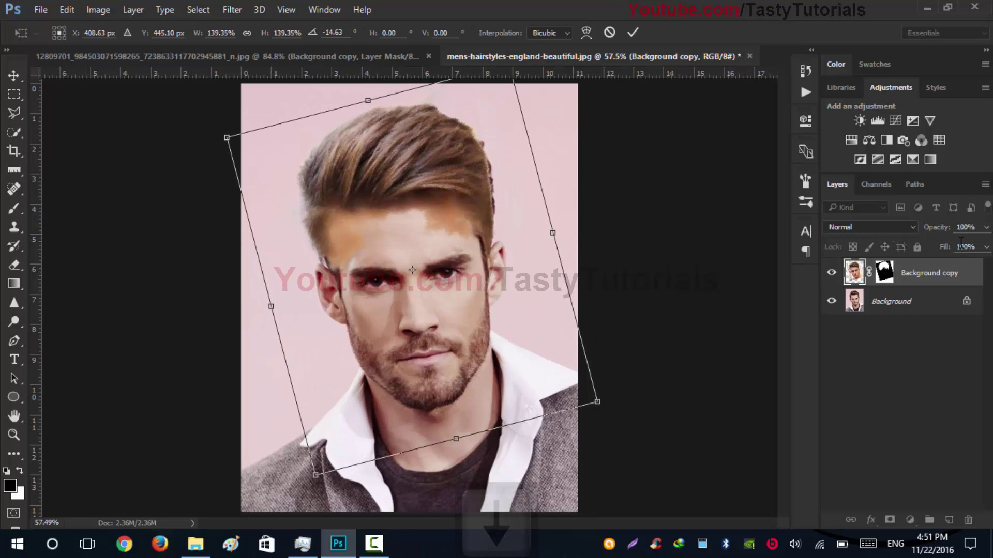
key(Right)
key(Right)
key(Right)
key(Right)
key(Right)
key(Right)
key(Left)
click(632, 32)
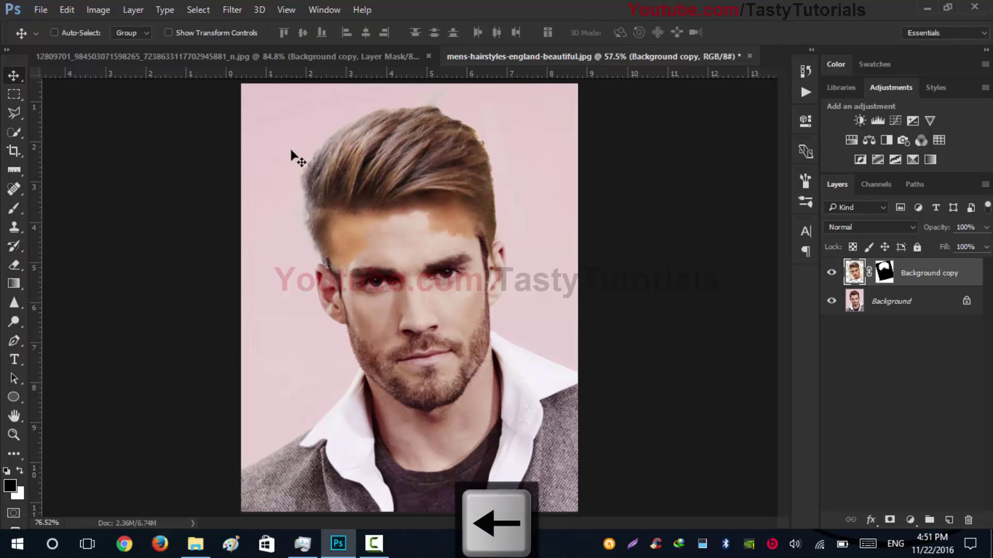
Step: Compare the hair layer with the original hair and fine-tune its position with small horizontal and upward nudges
scroll(421, 259, up, 1)
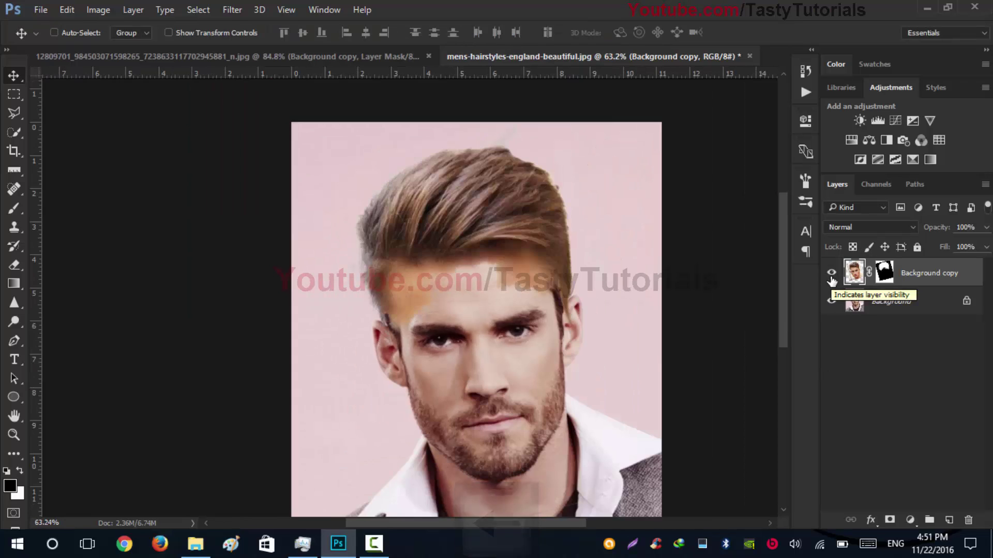
click(832, 274)
key(Left)
key(Left)
key(Up)
key(Up)
key(Up)
key(Up)
key(Up)
key(Right)
key(Right)
key(Right)
key(Left)
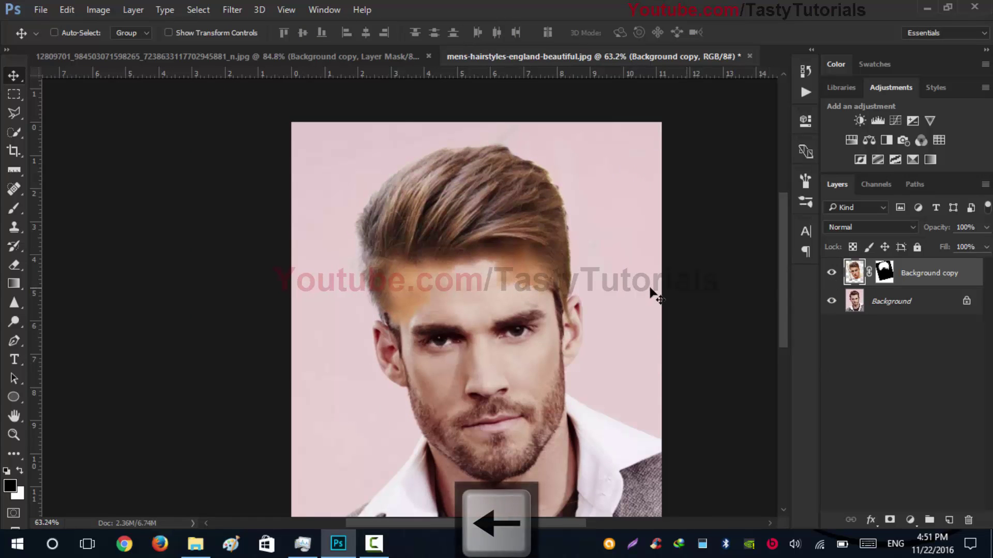
Step: Start Free Transform on the hair layer, try narrowing it to 98.76% width, and undo the narrowing
scroll(565, 277, up, 5)
key(ctrl+t)
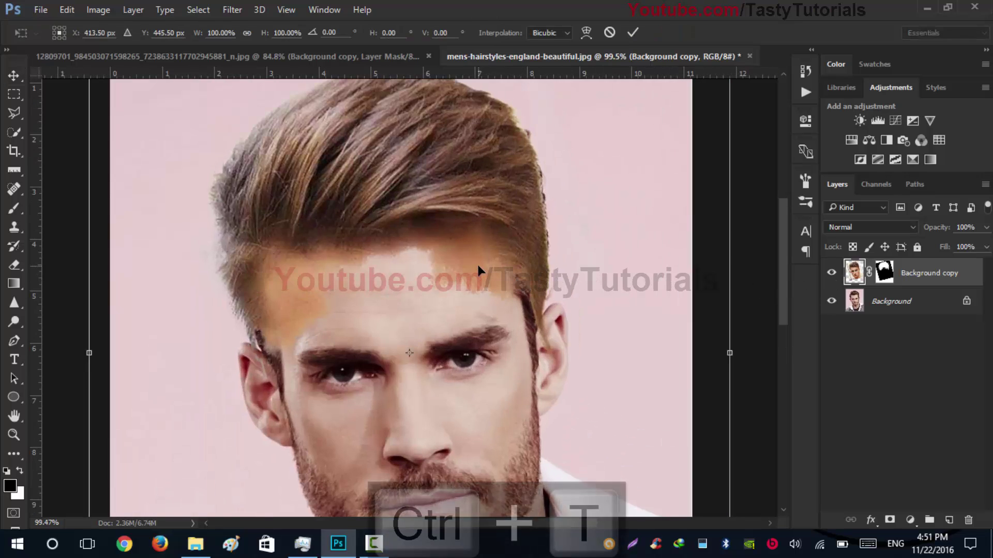
scroll(476, 262, down, 3)
drag(607, 211, 599, 213)
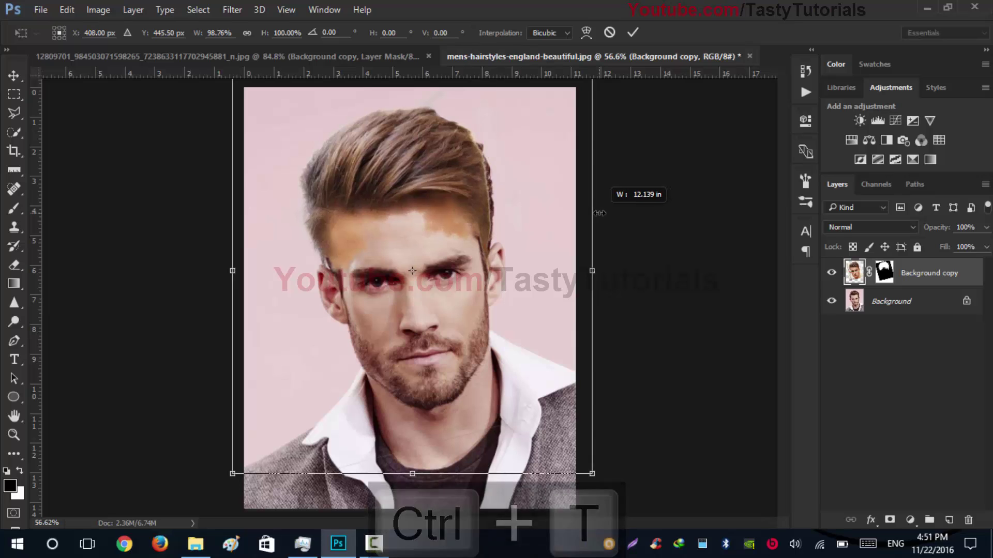
key(ctrl+z)
Step: Switch the transform to Warp and pull the hair's edge slightly outward on the right side of the head
right_click(461, 198)
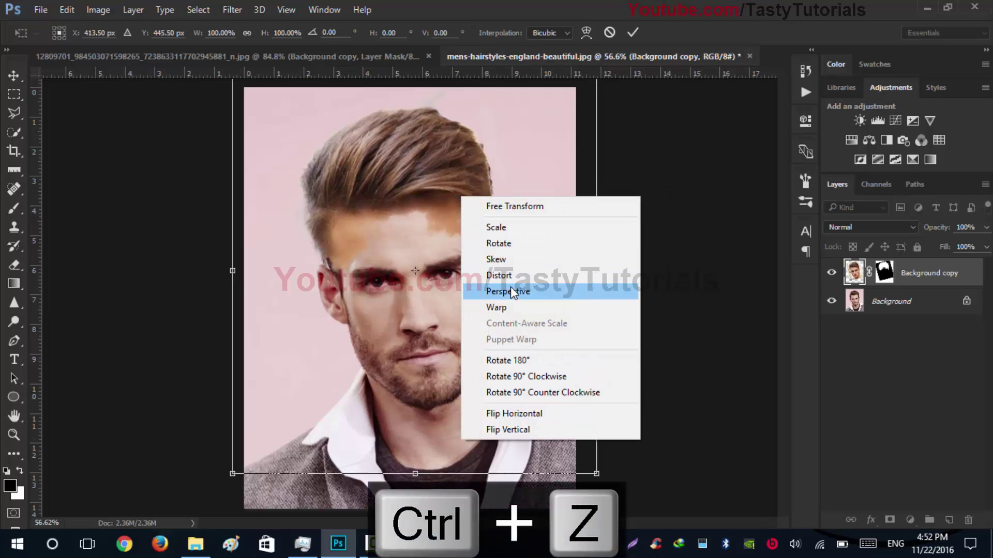
click(503, 307)
scroll(448, 192, up, 7)
drag(485, 96, 489, 95)
scroll(523, 442, down, 3)
drag(547, 487, 541, 488)
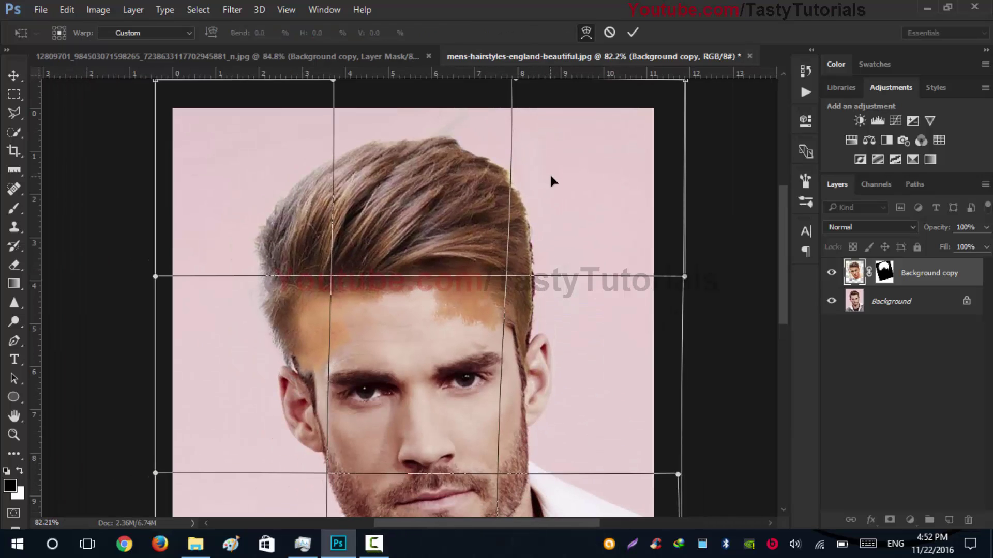
drag(550, 174, 553, 176)
Step: Warp the left side of the hair slightly to fit the temple and apply the transform
drag(212, 438, 217, 437)
drag(215, 216, 211, 217)
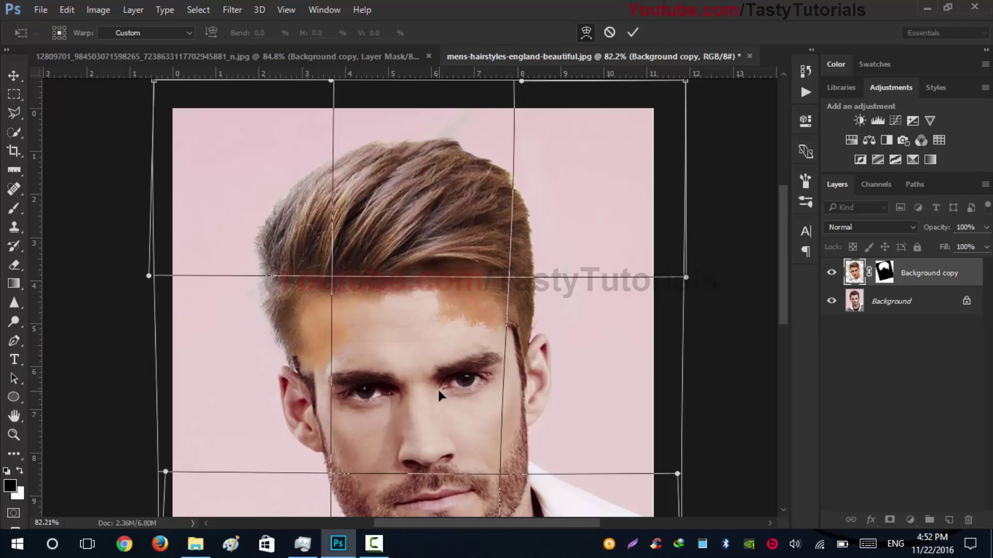
click(633, 33)
scroll(411, 343, down, 3)
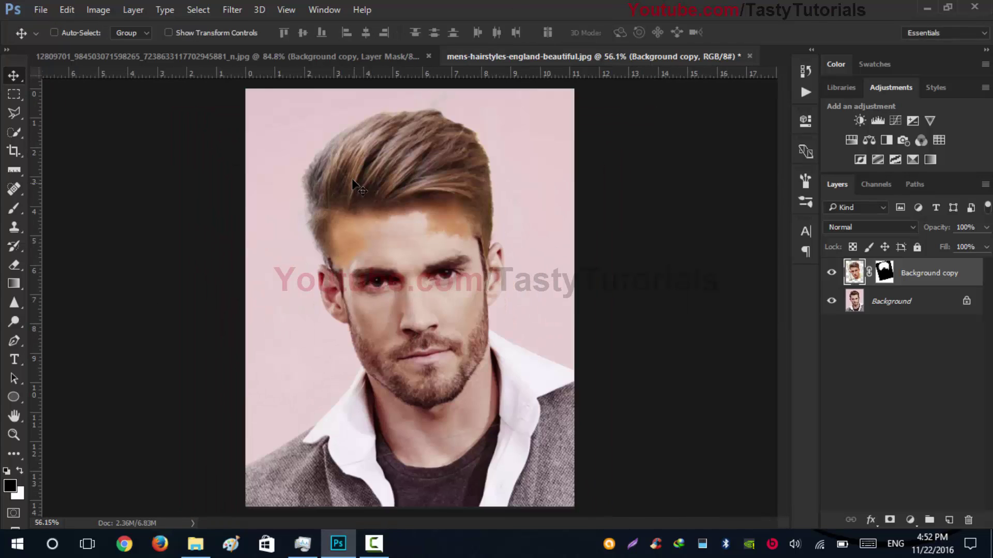
Step: Compare the warped hair with the original by switching the hair layer's visibility off and on
scroll(356, 188, up, 3)
click(832, 274)
click(832, 274)
click(832, 274)
click(831, 274)
click(832, 274)
click(832, 274)
Step: Paint black on the hair layer's mask with a soft brush up to 50 px to hide the orange skin across the left forehead and temple
click(886, 274)
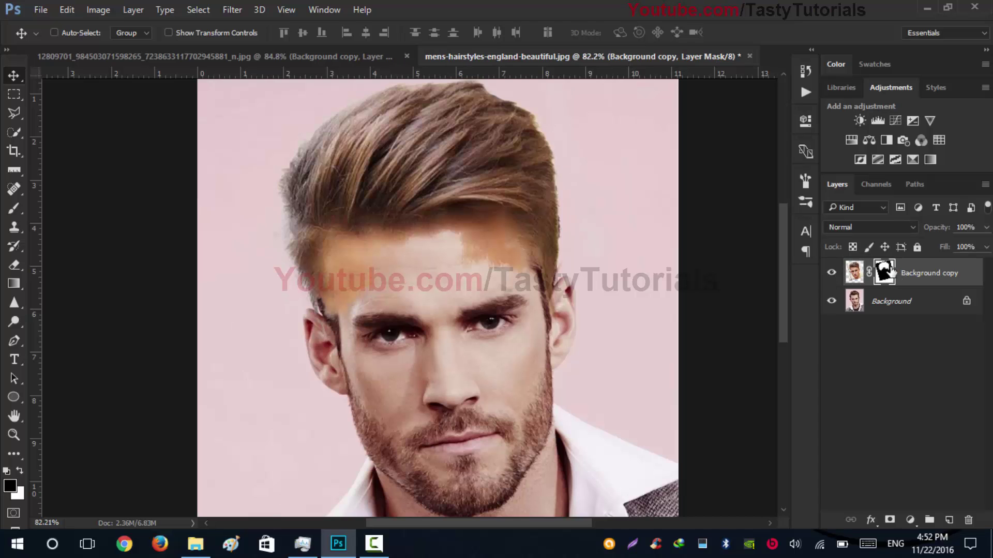
scroll(96, 264, up, 2)
key(b)
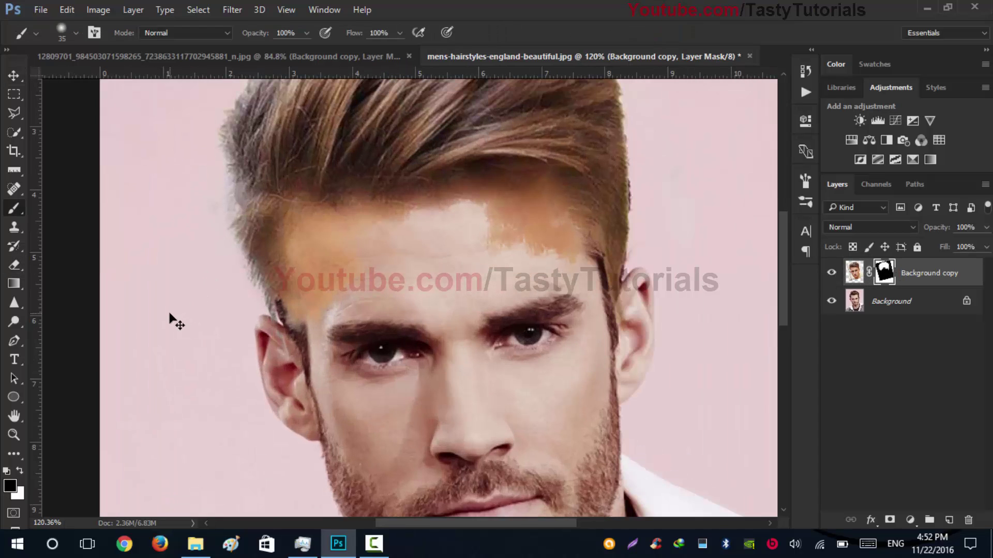
scroll(170, 313, up, 1)
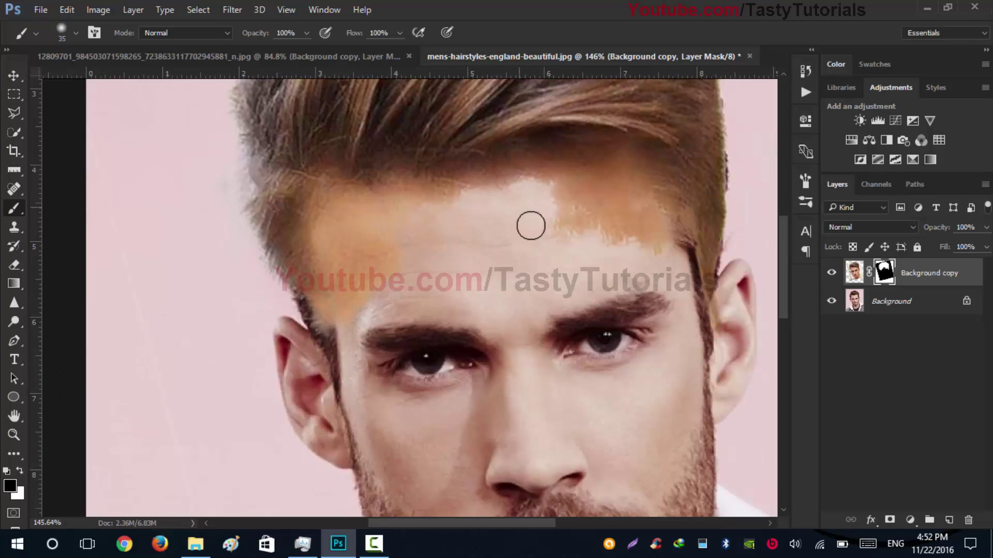
key(bracketright)
key(bracketright)
key(bracketright)
mouse_move(575, 261)
mouse_down()
mouse_move(571, 234)
mouse_move(544, 232)
mouse_up()
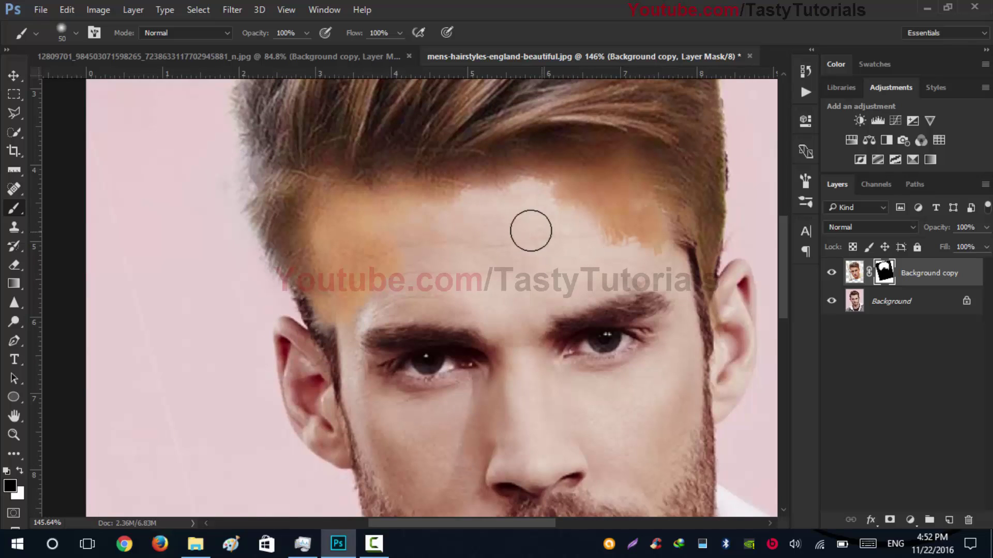
mouse_move(479, 216)
mouse_down()
mouse_move(395, 220)
mouse_move(373, 231)
mouse_move(382, 260)
mouse_move(346, 266)
mouse_move(362, 312)
mouse_move(344, 344)
mouse_move(330, 286)
mouse_up()
mouse_move(340, 225)
mouse_down()
mouse_move(331, 265)
mouse_move(321, 265)
mouse_move(332, 230)
mouse_up()
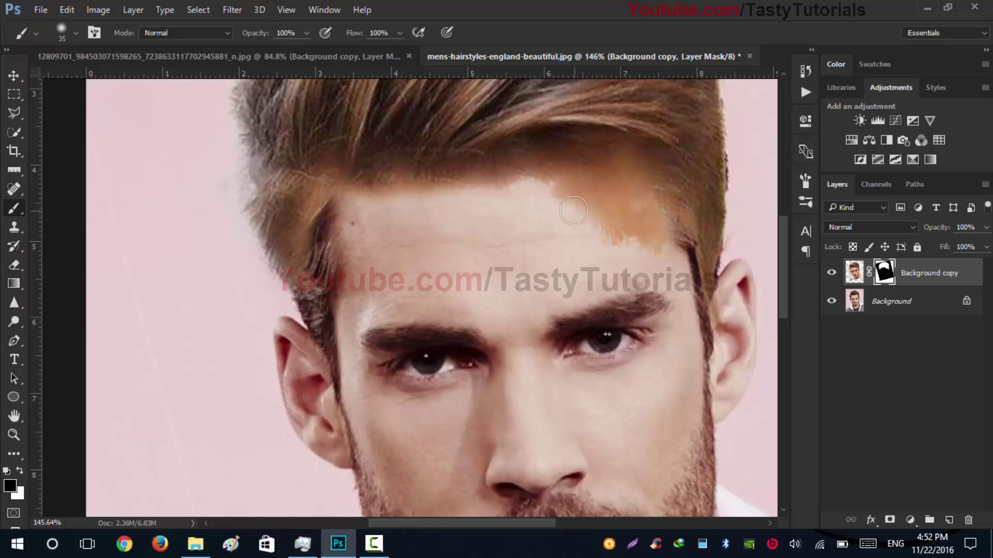
Step: Paint away the remaining orange patch on the right side of the forehead with a 45 px brush on the mask
key(])
mouse_move(531, 207)
mouse_down()
mouse_move(498, 194)
mouse_move(610, 192)
mouse_move(592, 180)
mouse_move(639, 202)
mouse_move(613, 226)
mouse_move(625, 228)
mouse_move(624, 214)
mouse_move(678, 240)
mouse_up()
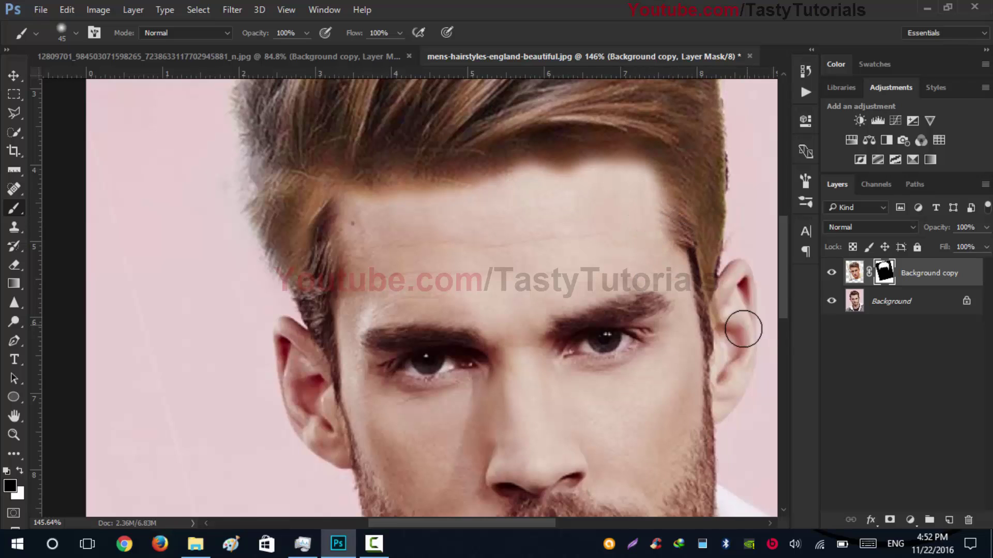
Step: Check the hair layer against the original and mask out leftover background along the left outer edge of the hair
drag(664, 201, 603, 423)
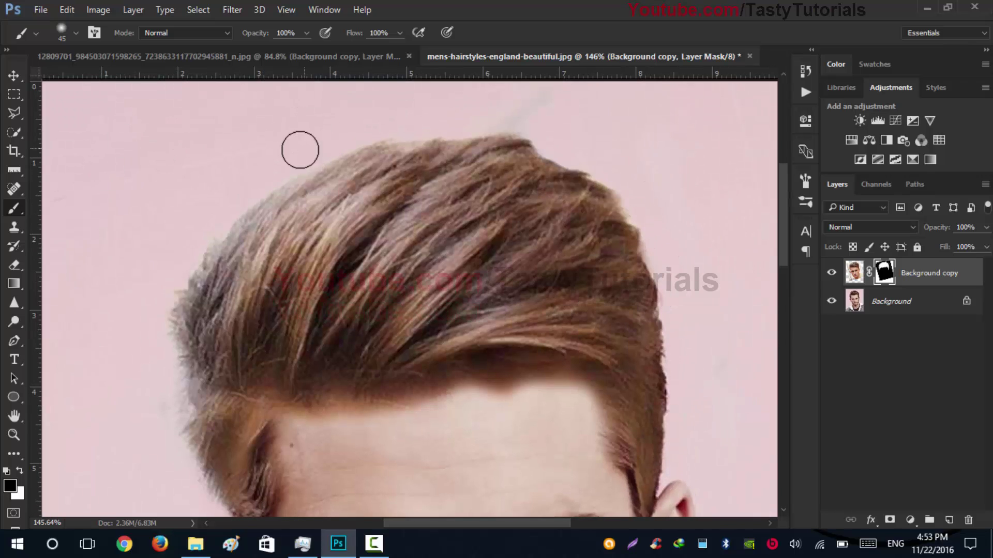
scroll(486, 196, down, 9)
click(832, 271)
click(832, 271)
scroll(336, 258, up, 10)
mouse_move(393, 261)
mouse_down()
mouse_move(424, 357)
mouse_move(405, 400)
mouse_up()
scroll(421, 356, down, 9)
scroll(422, 289, up, 10)
scroll(380, 331, down, 7)
scroll(688, 486, up, 4)
scroll(465, 336, down, 4)
scroll(457, 330, up, 6)
Step: Soften the forehead hairline on the mask using a 30 px brush with 96% opacity and 18% flow
drag(255, 33, 254, 33)
drag(357, 33, 317, 44)
scroll(411, 263, up, 5)
key(bracketleft)
key(bracketleft)
key(bracketleft)
drag(385, 305, 401, 312)
drag(354, 33, 316, 36)
mouse_move(468, 310)
mouse_down()
mouse_move(579, 328)
mouse_move(687, 282)
mouse_move(736, 299)
mouse_up()
Step: Inspect the masked hairline up close and compare the portrait with the hair layer hidden and shown
scroll(557, 351, down, 6)
scroll(518, 332, up, 5)
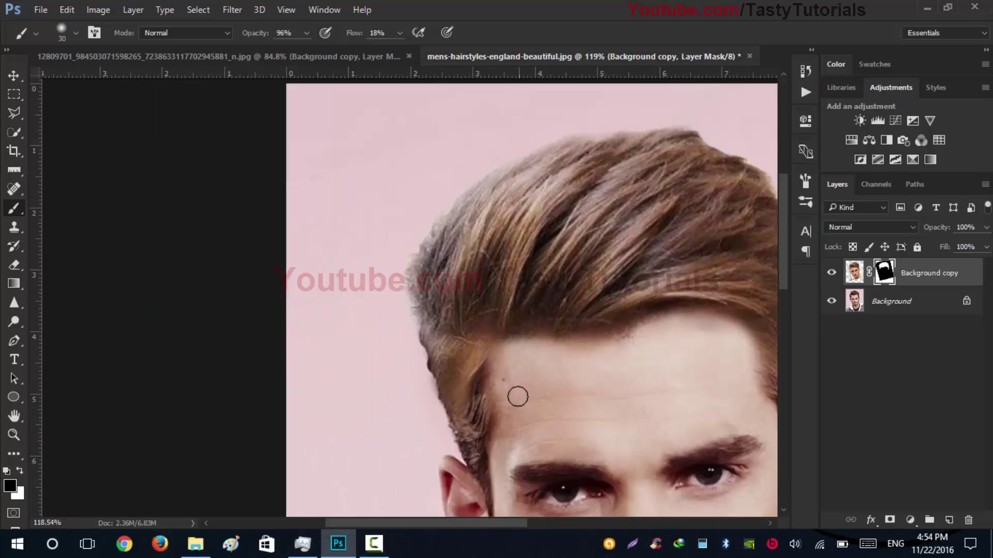
scroll(372, 257, down, 4)
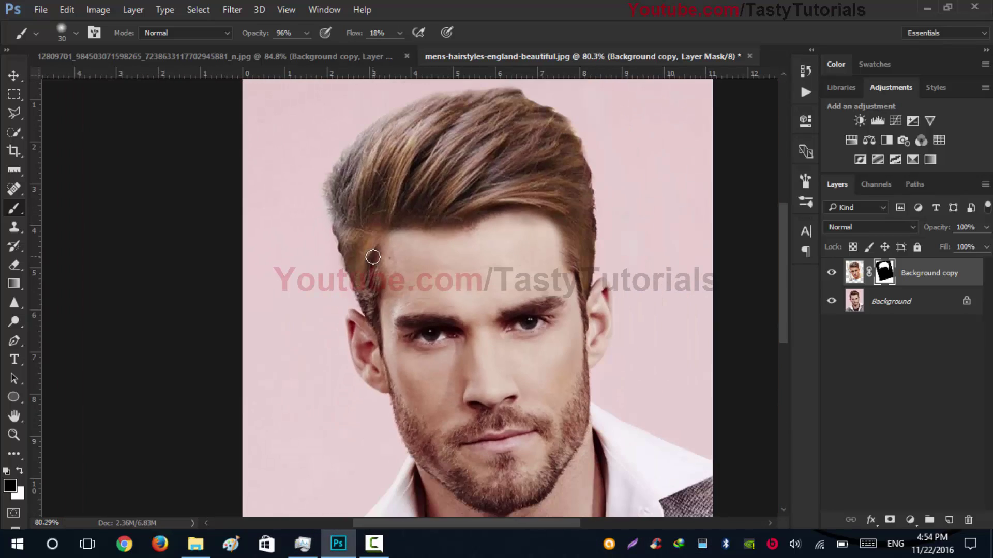
scroll(372, 254, up, 5)
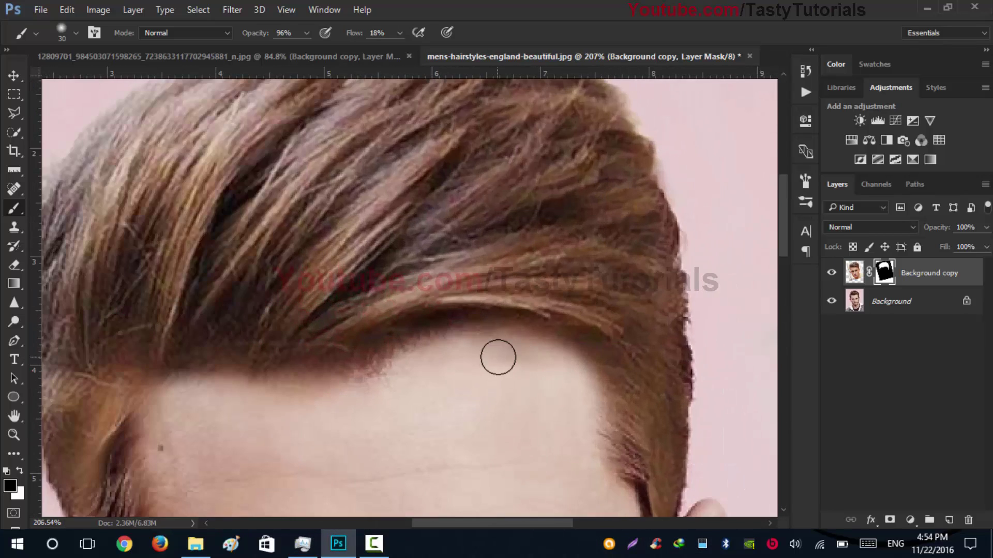
scroll(344, 299, down, 2)
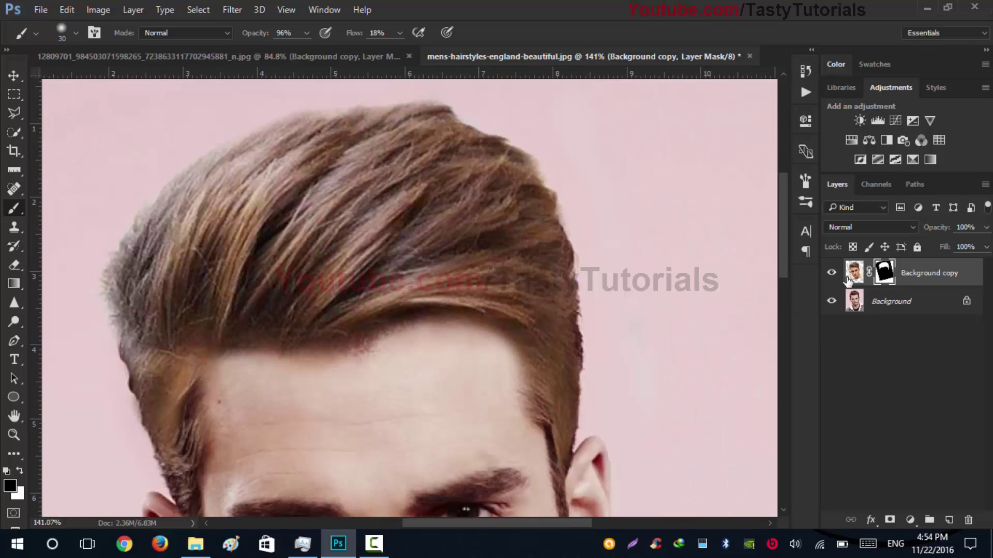
click(831, 273)
click(831, 273)
click(831, 273)
click(831, 273)
click(831, 273)
click(831, 273)
click(831, 273)
click(830, 273)
click(831, 273)
click(831, 273)
scroll(568, 274, down, 3)
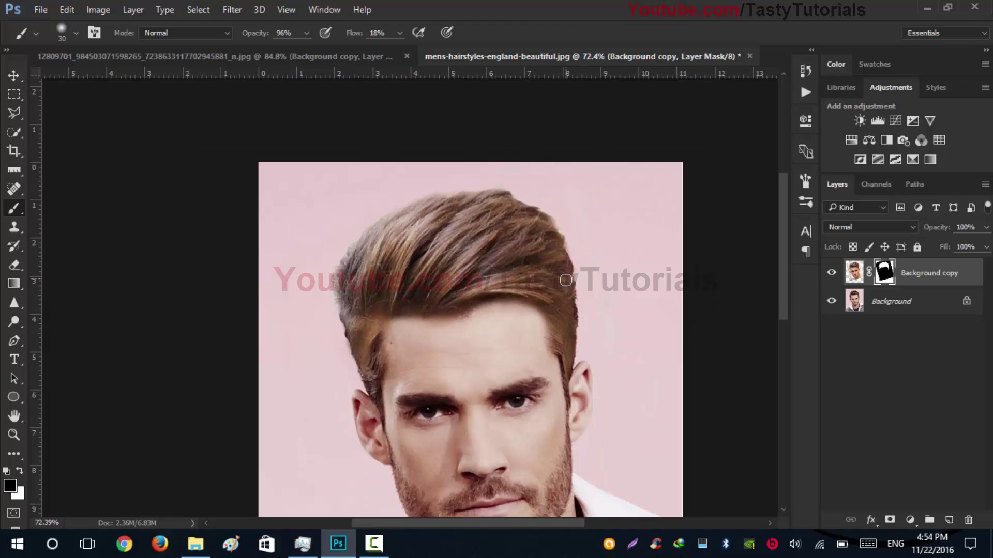
scroll(542, 272, up, 1)
Step: Switch to the Move tool and select the hair layer's image instead of its mask
click(14, 75)
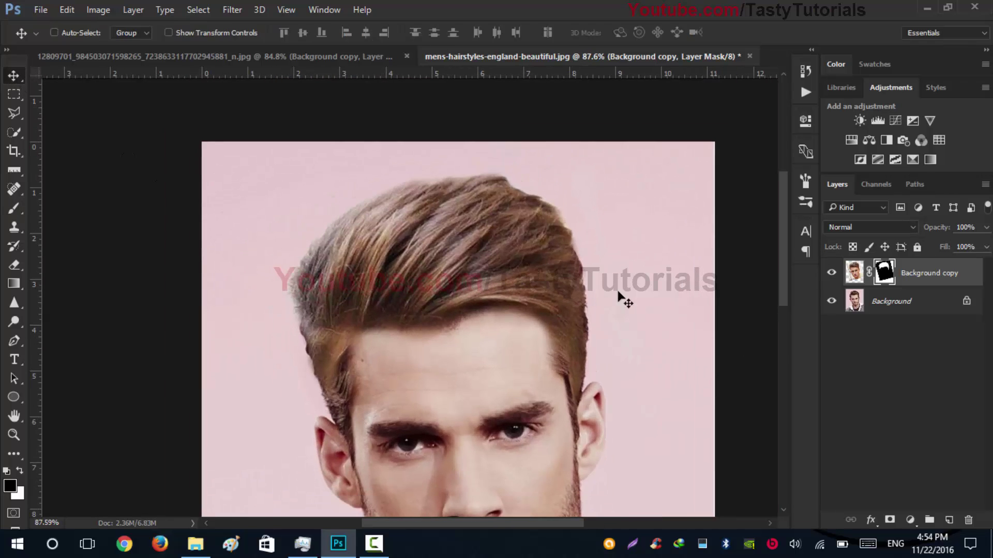
click(851, 269)
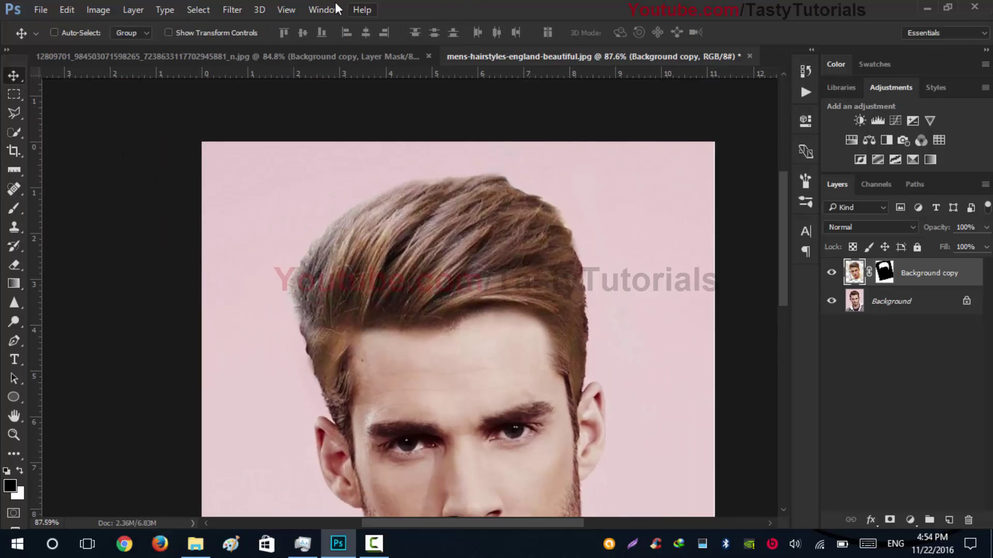
click(232, 10)
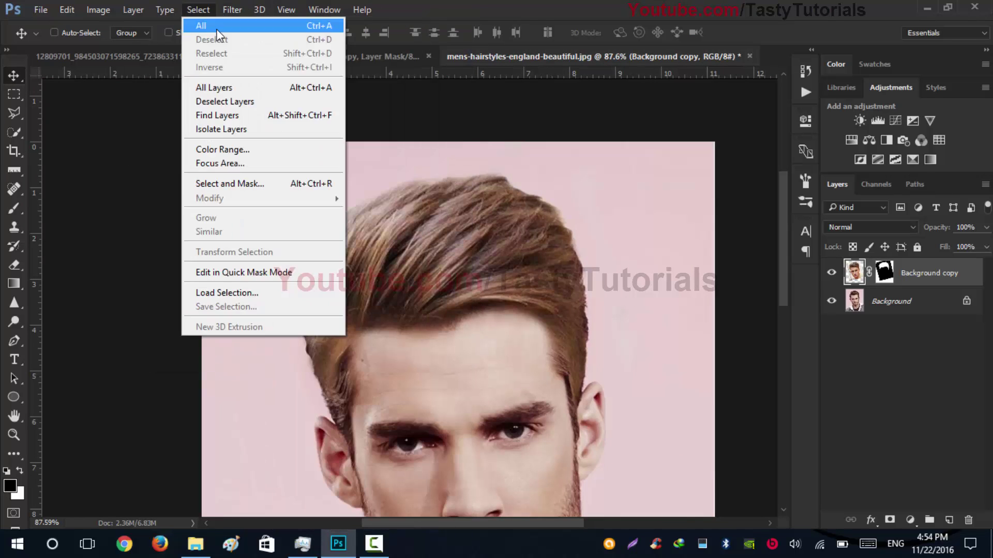
click(202, 12)
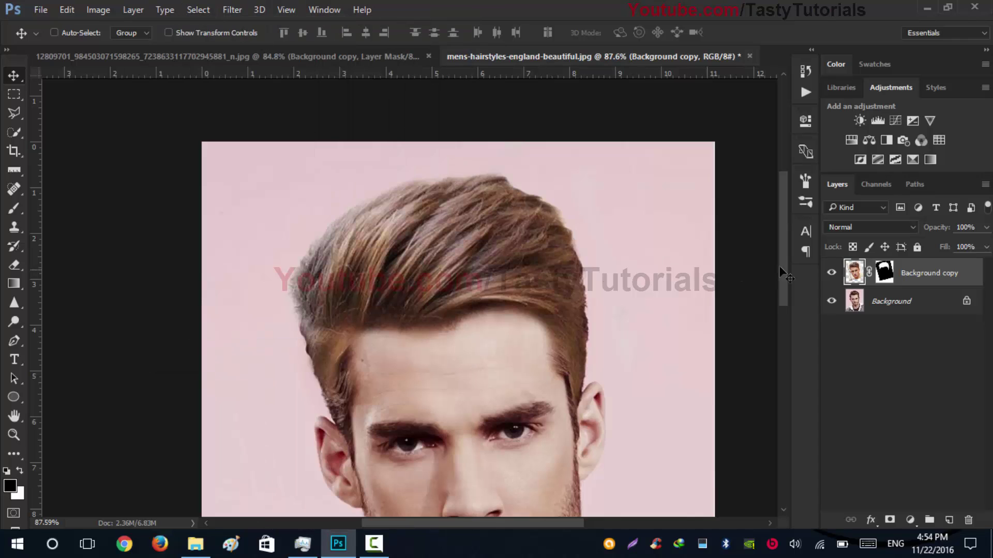
Step: Toggle the hair layer's visibility to compare its color and contrast with the original hair
click(834, 269)
click(833, 270)
click(833, 270)
click(833, 270)
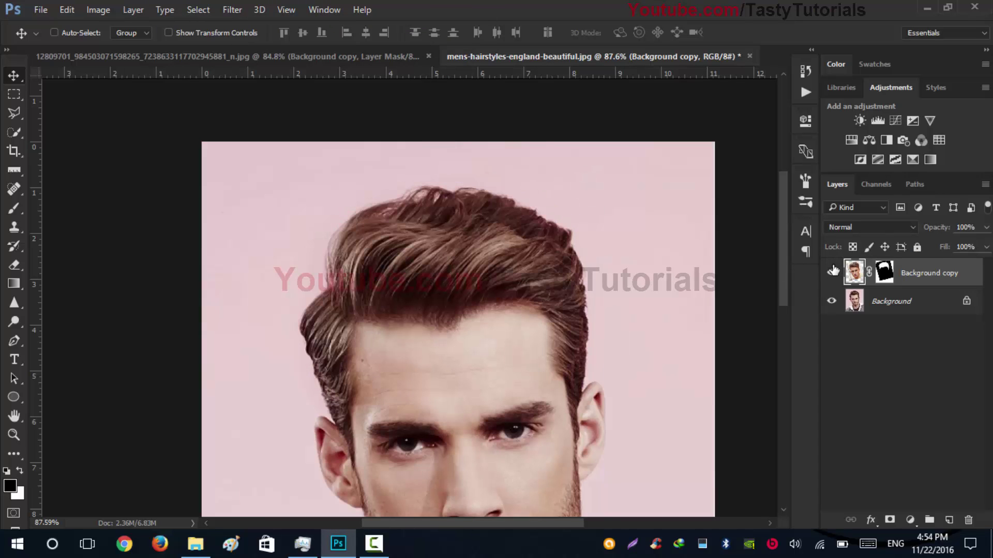
click(832, 269)
click(831, 270)
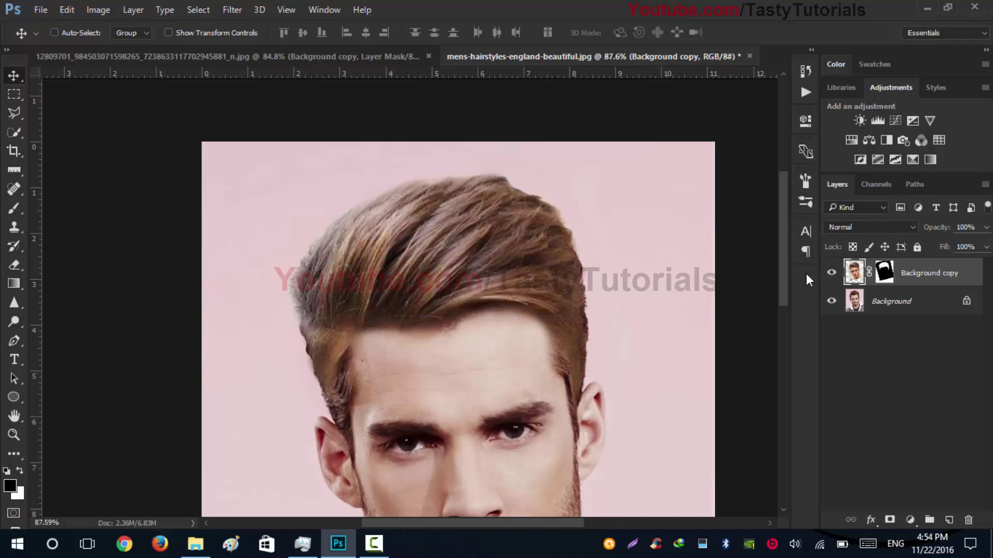
Step: Add a Levels adjustment clipped to the hair layer and try its presets, including Increase Contrast 1 and Increase Contrast 3
click(876, 121)
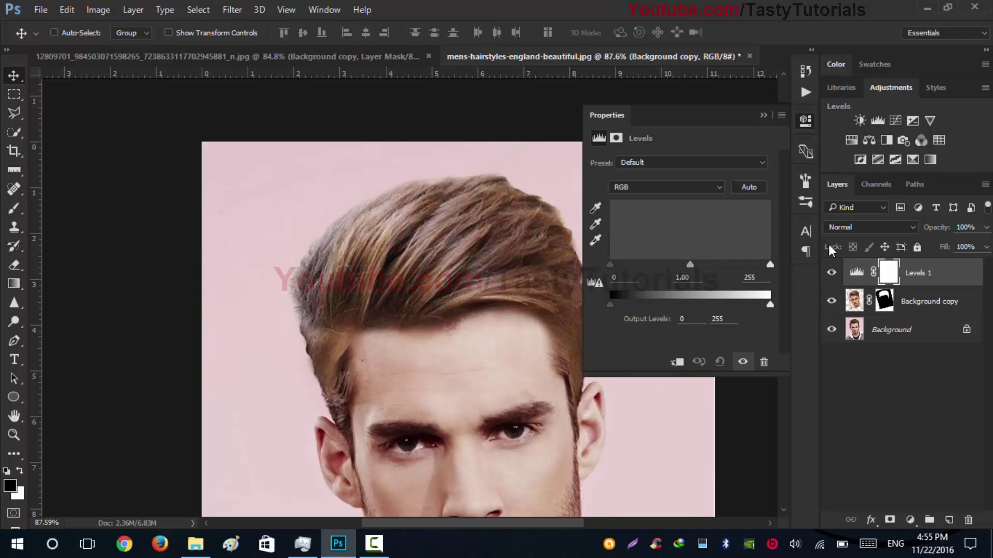
click(674, 363)
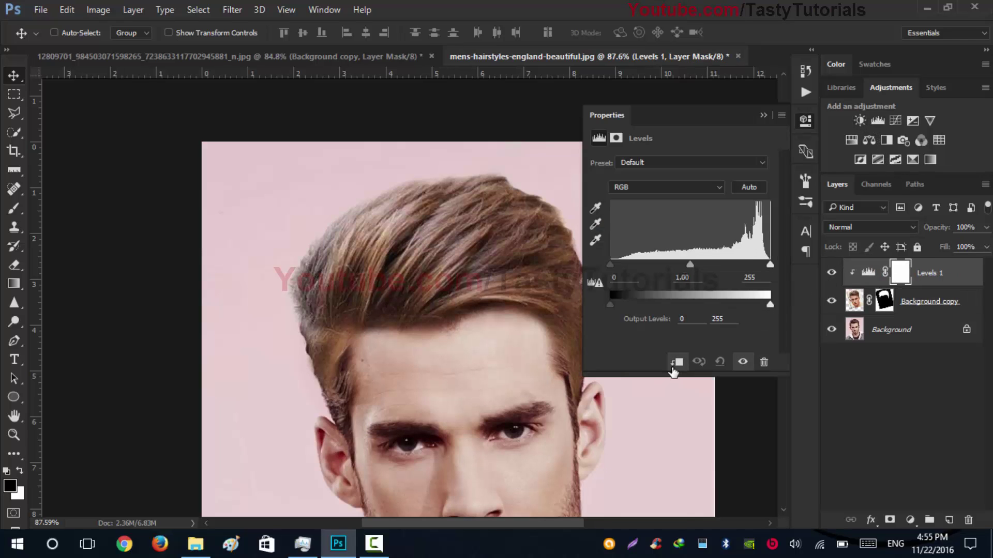
click(650, 163)
click(672, 248)
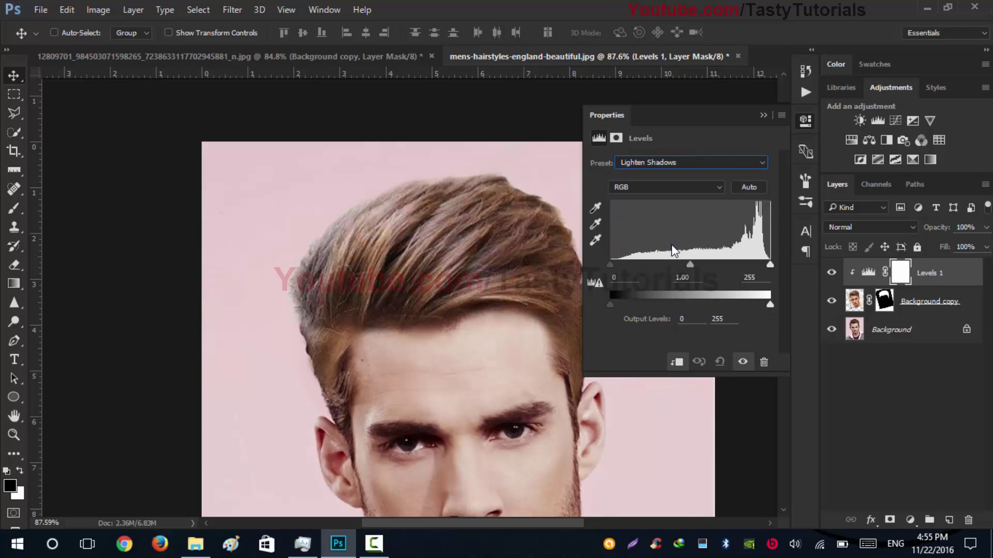
scroll(666, 160, up, 2)
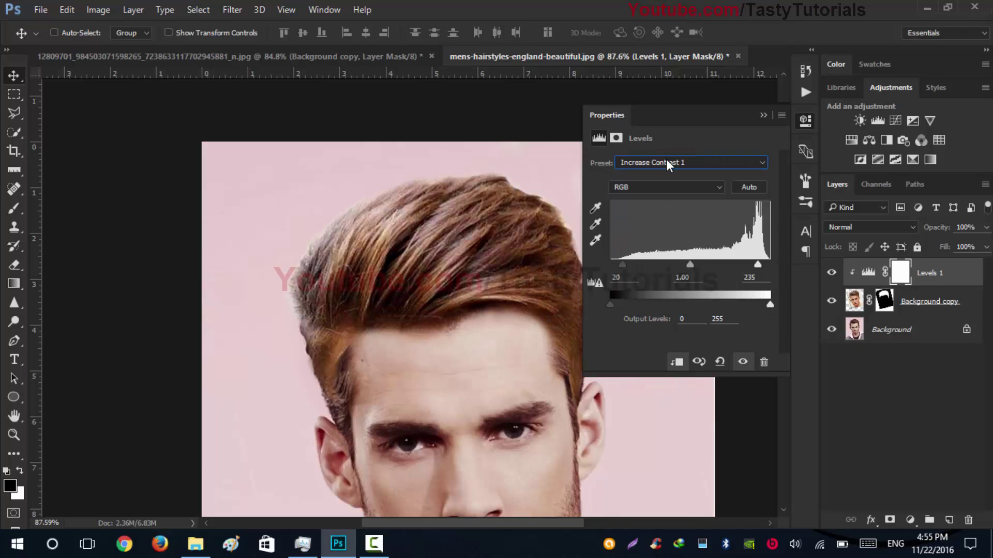
scroll(665, 159, down, 2)
scroll(666, 160, up, 1)
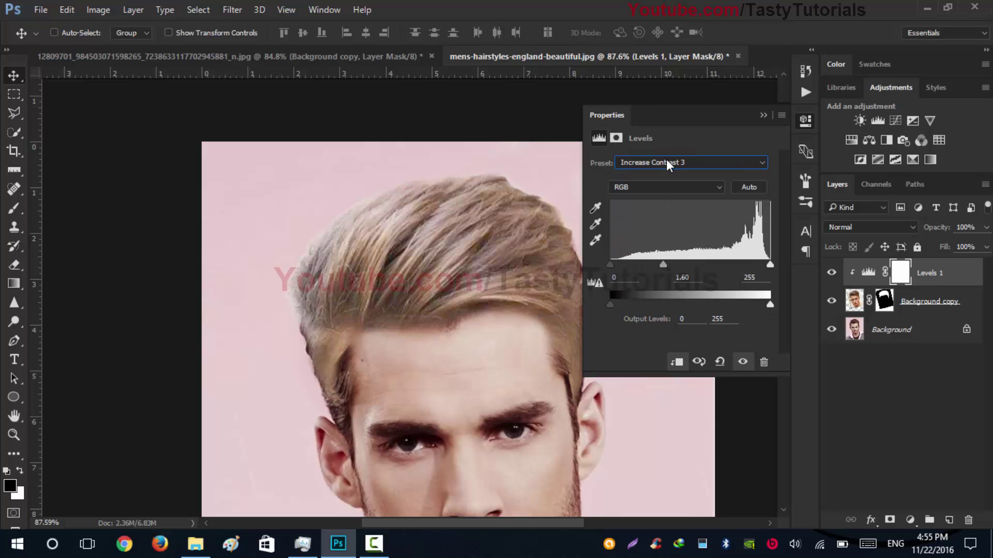
scroll(666, 159, down, 1)
scroll(666, 159, up, 1)
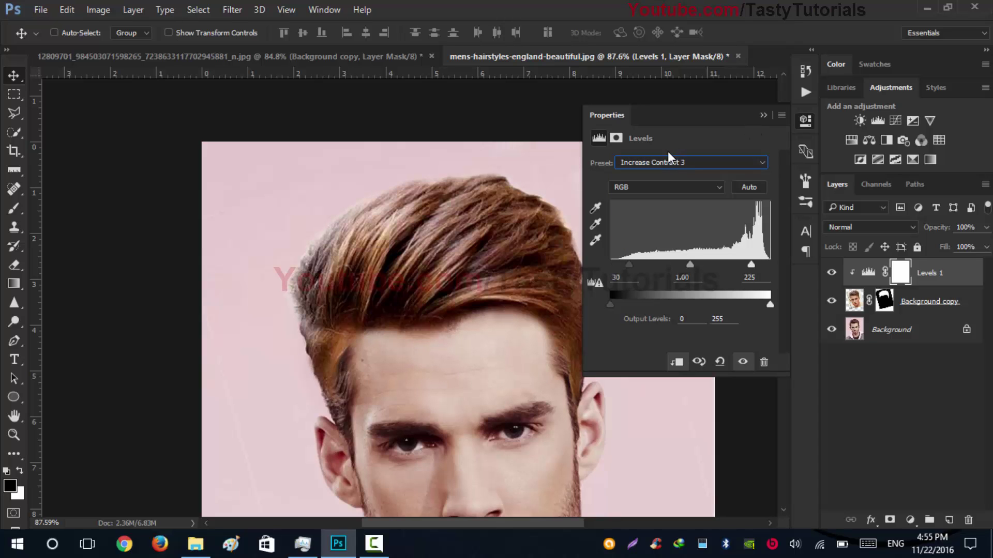
Step: Try shifting the red channel's midtones from the Default Levels preset, and delete the Levels adjustment layer
click(664, 159)
click(666, 177)
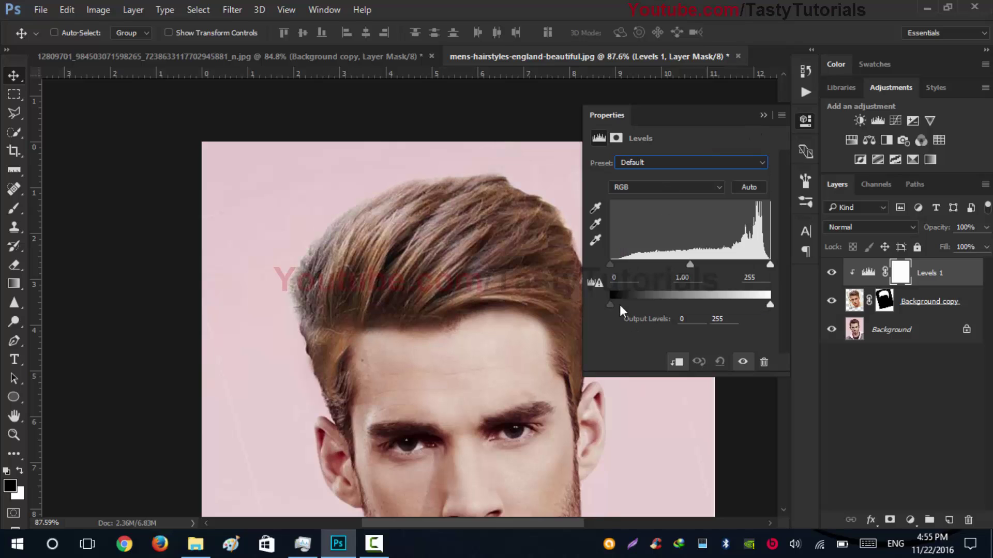
click(646, 187)
click(642, 206)
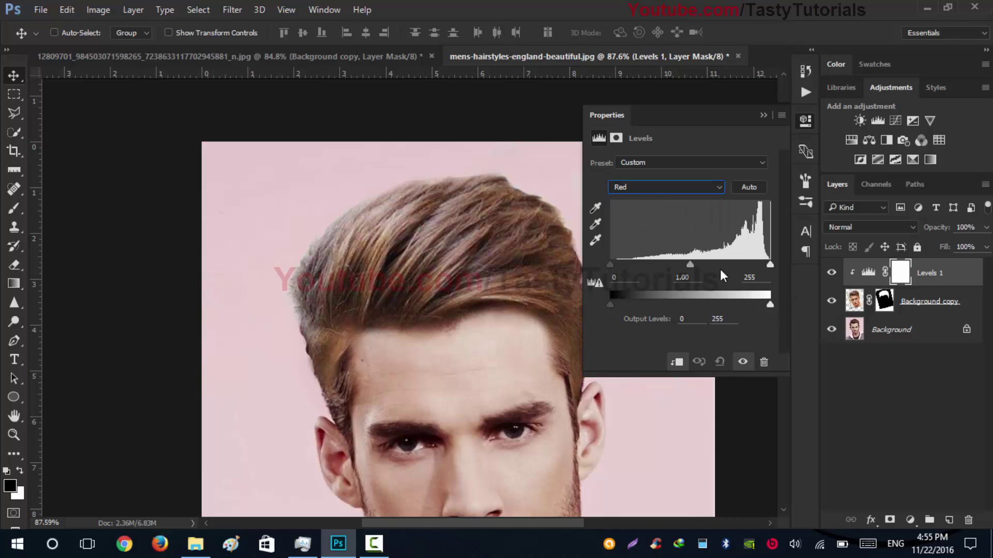
drag(696, 269, 694, 271)
click(764, 115)
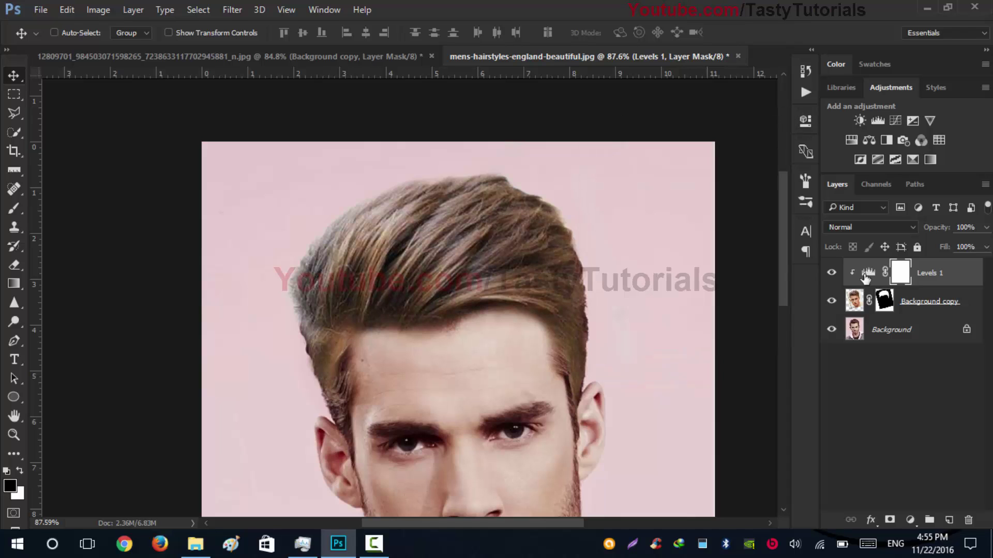
drag(934, 278, 968, 520)
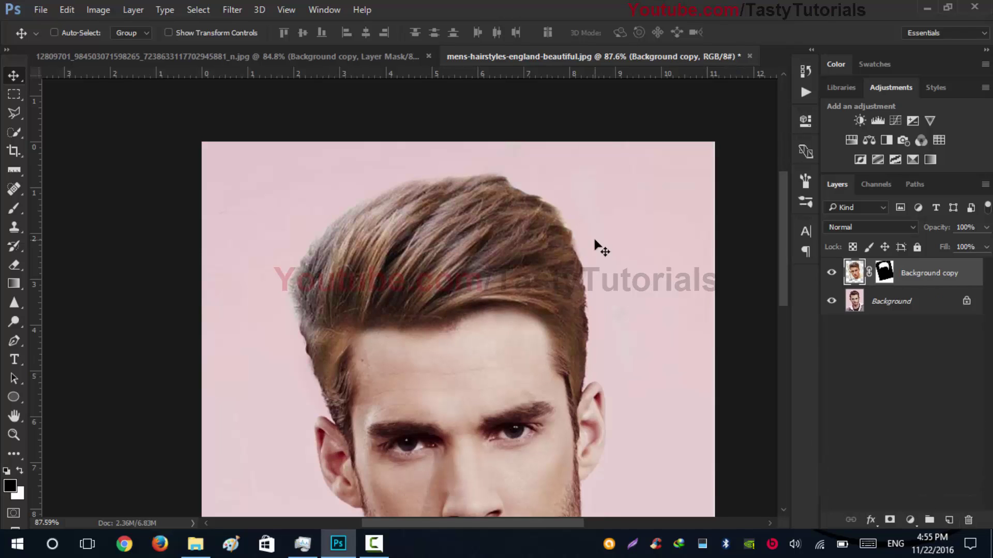
Step: Open the hair layer in the Camera Raw filter and set Contrast +41, Highlights +8, Shadows -28, Whites -35 and Blacks -28
click(241, 7)
click(248, 93)
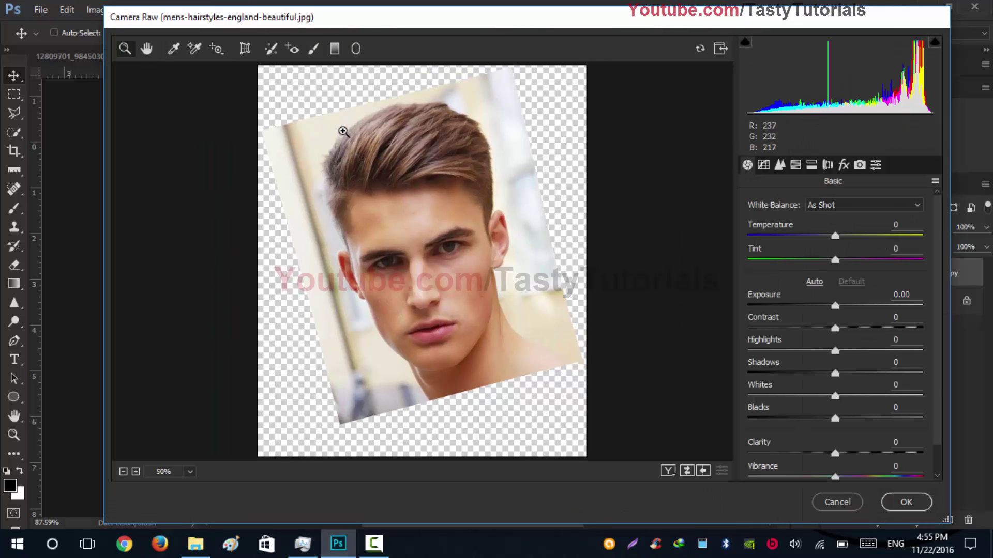
scroll(374, 127, up, 5)
drag(375, 127, 409, 342)
drag(835, 419, 824, 419)
drag(835, 373, 810, 373)
drag(835, 328, 843, 358)
drag(835, 396, 809, 420)
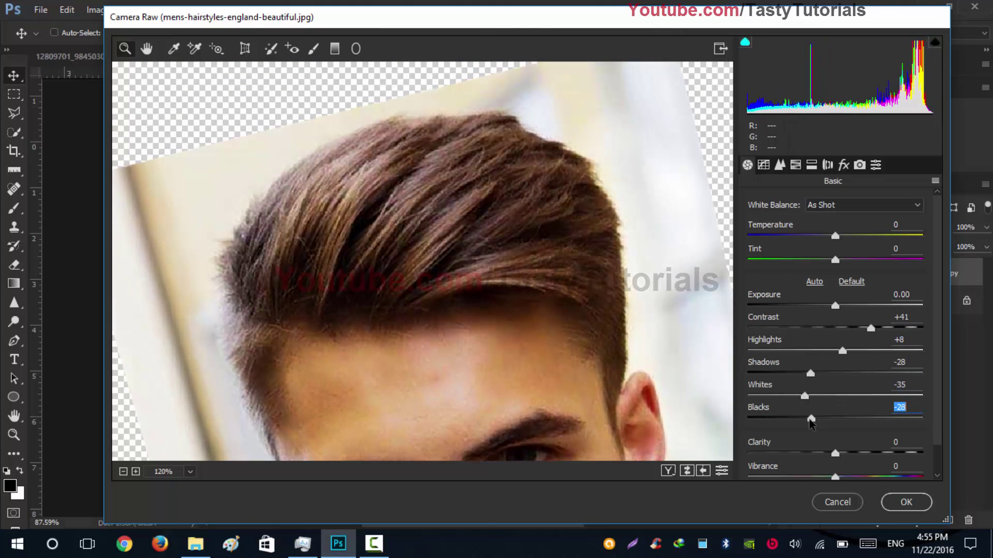
Step: Try split toning the hair with different hue, saturation and balance settings, and undo the last change
click(813, 167)
drag(752, 224, 769, 225)
drag(752, 247, 771, 249)
drag(769, 223, 751, 248)
drag(840, 288, 858, 290)
key(ctrl+z)
Step: Lower the tone curve's Lights to -25 and apply the Camera Raw filter to the hair layer
click(764, 166)
drag(835, 462, 813, 464)
scroll(535, 345, down, 6)
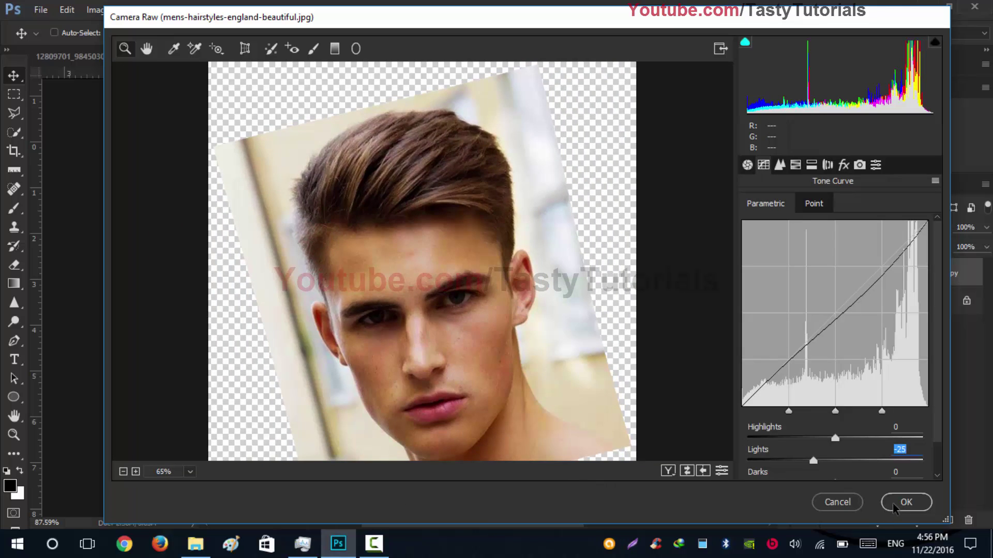
click(894, 506)
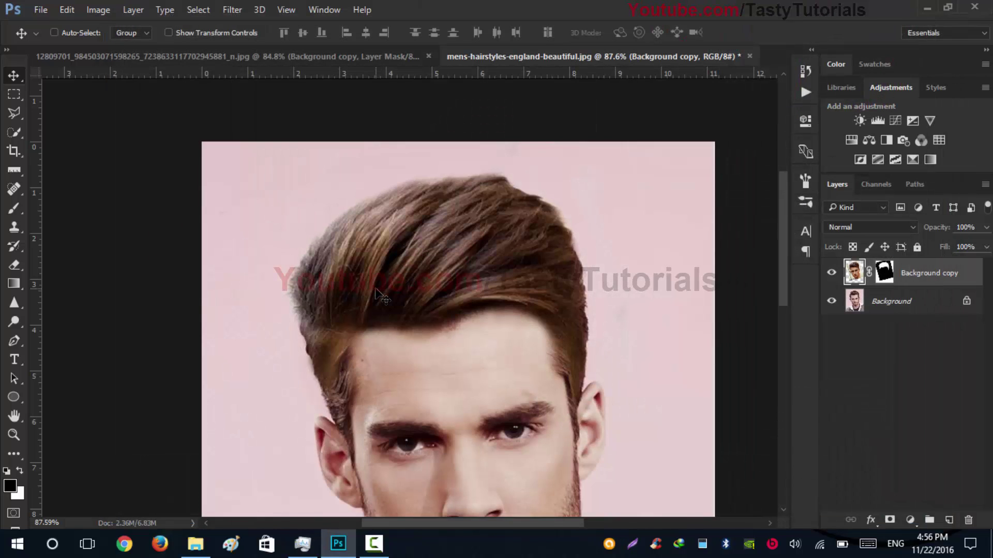
scroll(365, 261, up, 3)
scroll(364, 261, down, 3)
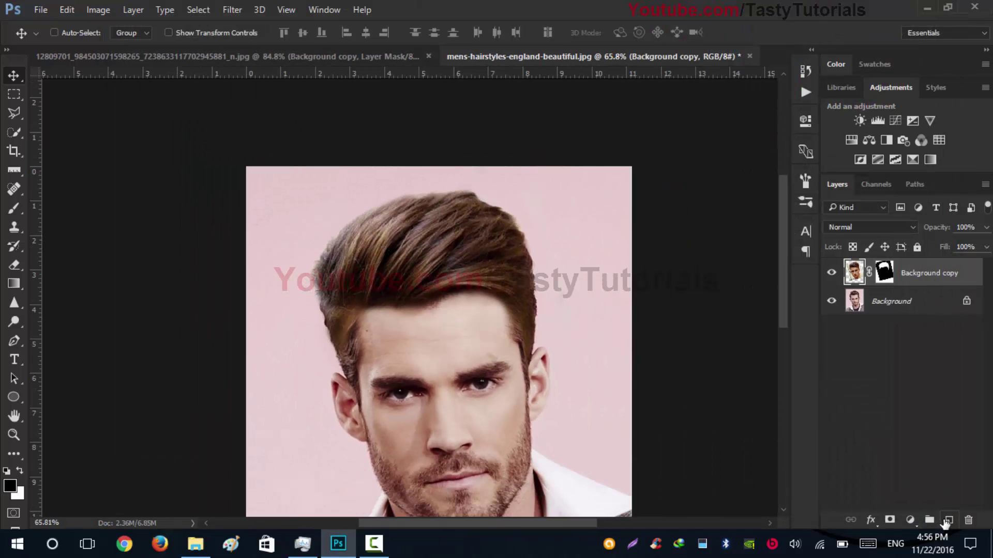
Step: Add a new layer above the hair layer and load the hair layer's mask as a selection
click(948, 520)
key(b)
scroll(393, 310, up, 2)
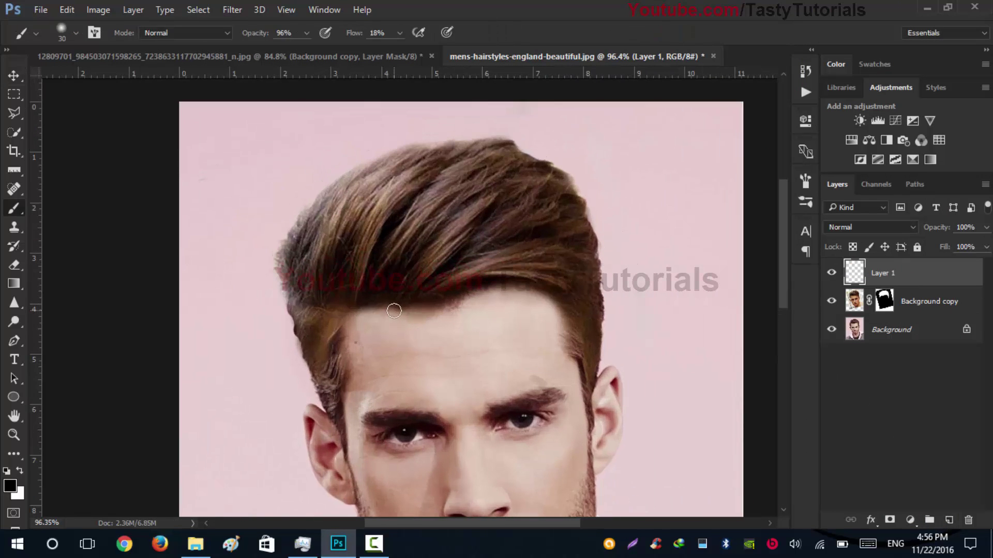
ctrl+click(885, 306)
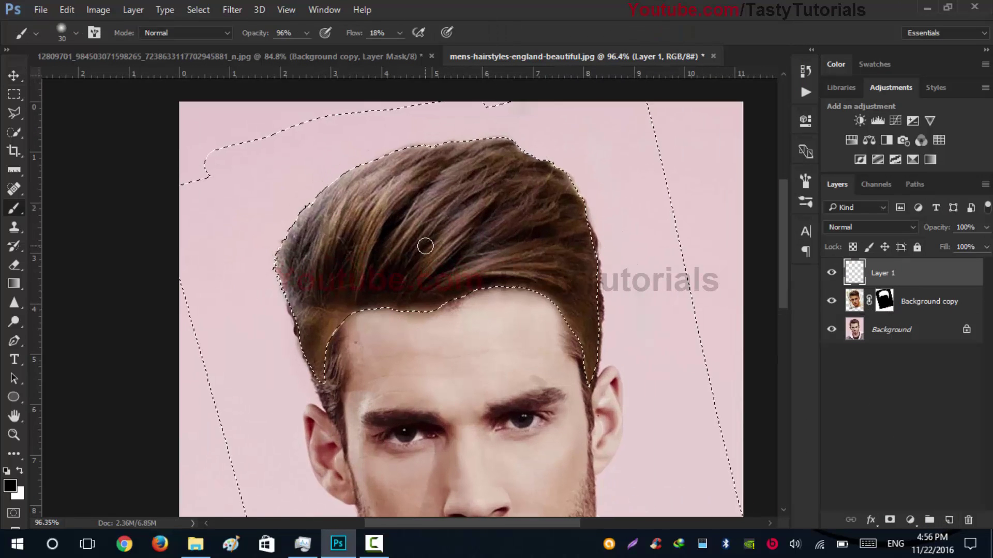
Step: Paint the selected hair area solid black with a size 90 brush at 100% opacity and flow, and deselect
key(bracketright)
key(bracketright)
key(bracketright)
key(bracketright)
key(bracketright)
key(bracketright)
key(bracketright)
key(bracketright)
key(bracketright)
mouse_move(454, 250)
mouse_down()
mouse_move(370, 215)
mouse_move(454, 198)
mouse_move(432, 208)
mouse_move(382, 289)
mouse_move(315, 304)
mouse_move(342, 254)
mouse_move(338, 339)
mouse_move(323, 266)
mouse_move(335, 334)
mouse_move(346, 231)
mouse_move(434, 156)
mouse_move(356, 198)
mouse_move(405, 207)
mouse_move(458, 176)
mouse_move(295, 111)
mouse_up()
drag(351, 34, 379, 32)
drag(246, 33, 286, 33)
mouse_move(517, 179)
mouse_down()
mouse_move(571, 250)
mouse_move(501, 271)
mouse_move(336, 288)
mouse_move(339, 420)
mouse_move(381, 295)
mouse_move(553, 299)
mouse_move(553, 232)
mouse_move(305, 328)
mouse_up()
key(ctrl+d)
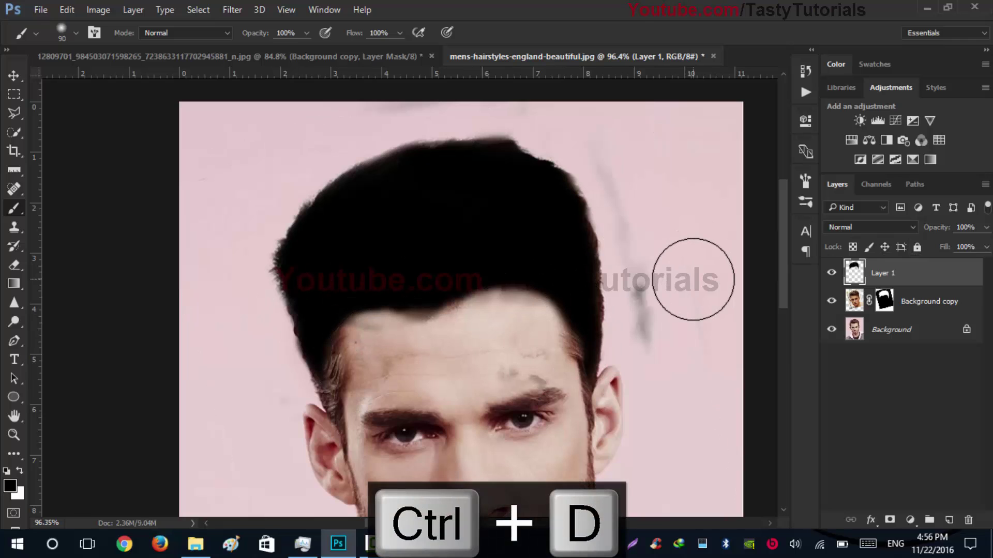
Step: Erase the stray black paint from the pink background and the forehead with a size 70 eraser
key(e)
key([)
key([)
mouse_move(614, 144)
mouse_down()
mouse_move(630, 245)
mouse_move(650, 274)
mouse_up()
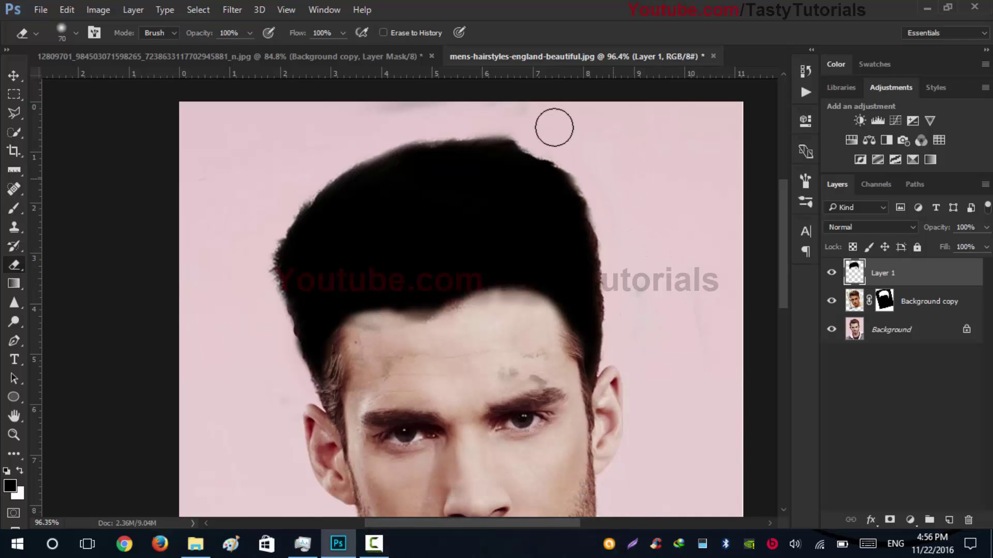
scroll(309, 350, down, 2)
mouse_move(466, 364)
mouse_down()
mouse_move(489, 344)
mouse_move(394, 346)
mouse_move(375, 374)
mouse_move(376, 357)
mouse_move(364, 340)
mouse_up()
scroll(441, 402, down, 3)
scroll(462, 320, up, 2)
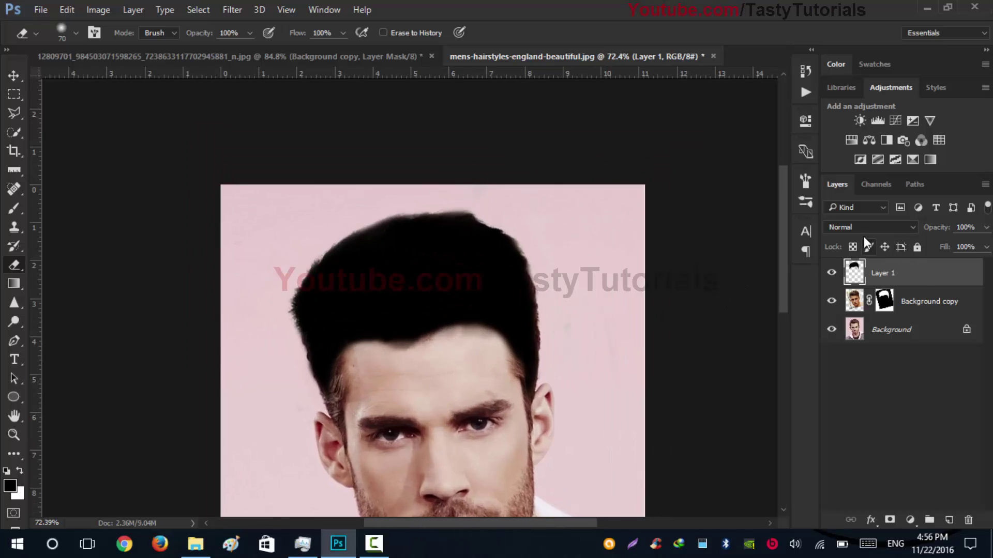
Step: Set the black paint layer to Soft Light at 46% opacity and clip it to the hair layer
click(870, 227)
click(847, 389)
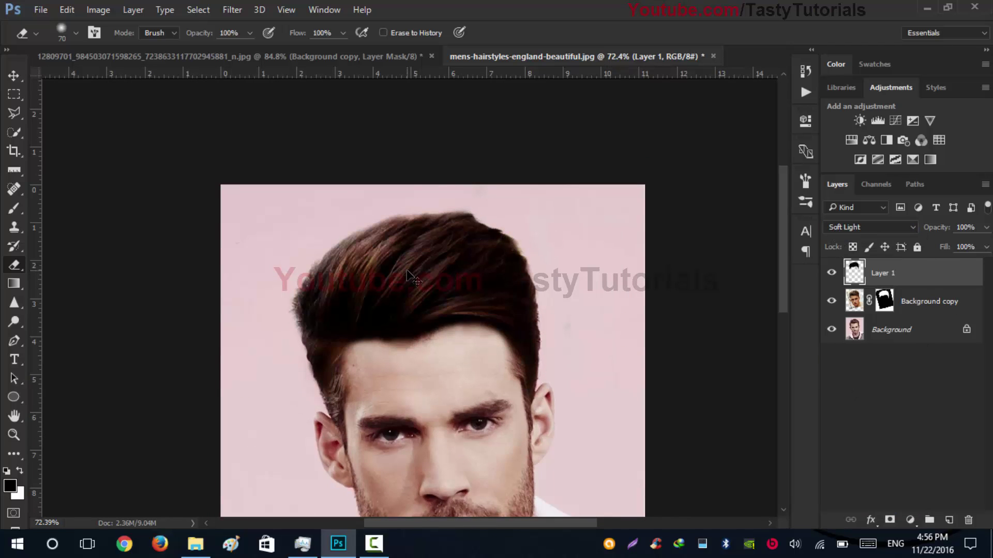
scroll(588, 274, up, 1)
alt+click(897, 284)
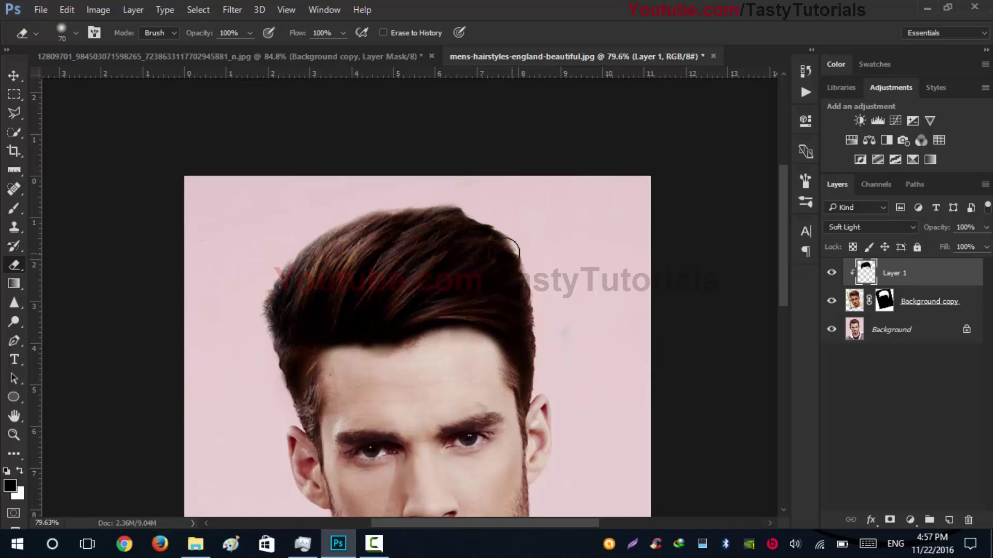
drag(940, 229, 853, 232)
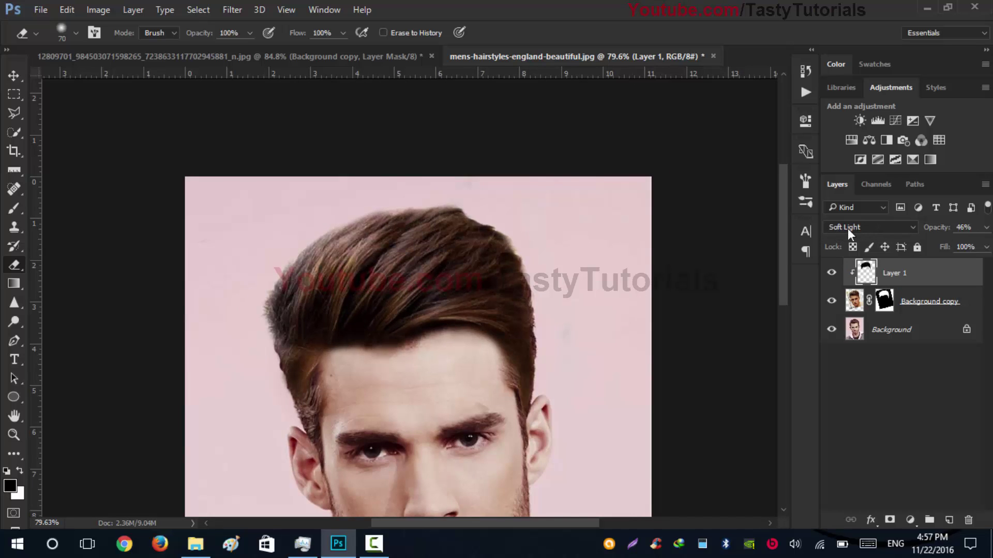
Step: Compare the hair with the original by toggling the visibility of the black paint layer and the hair layer
scroll(523, 310, up, 1)
scroll(505, 355, down, 4)
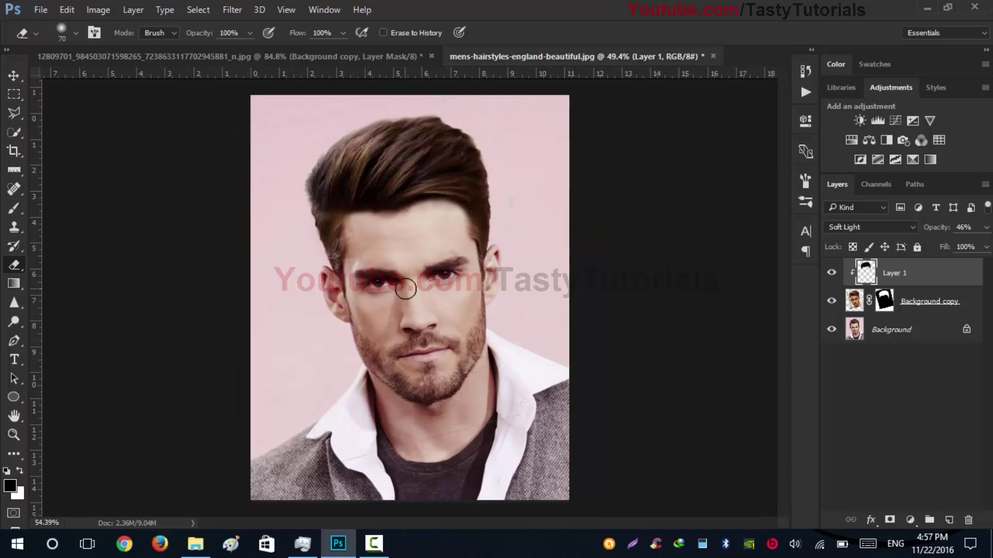
scroll(392, 141, up, 2)
scroll(421, 240, up, 1)
scroll(361, 177, up, 1)
click(832, 274)
click(832, 274)
click(832, 274)
click(832, 274)
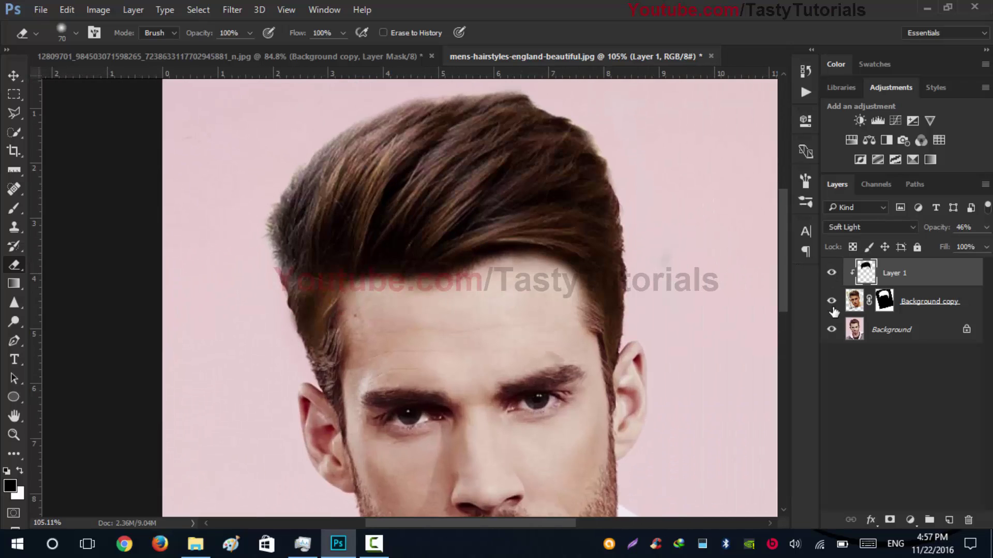
click(832, 304)
click(831, 304)
click(832, 304)
click(832, 304)
scroll(454, 261, down, 1)
scroll(454, 262, up, 2)
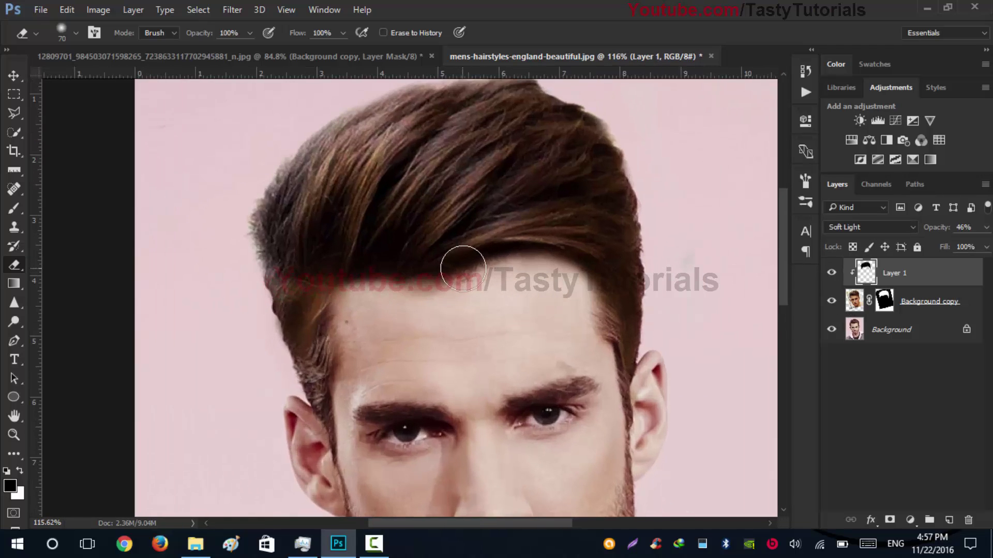
scroll(317, 295, up, 1)
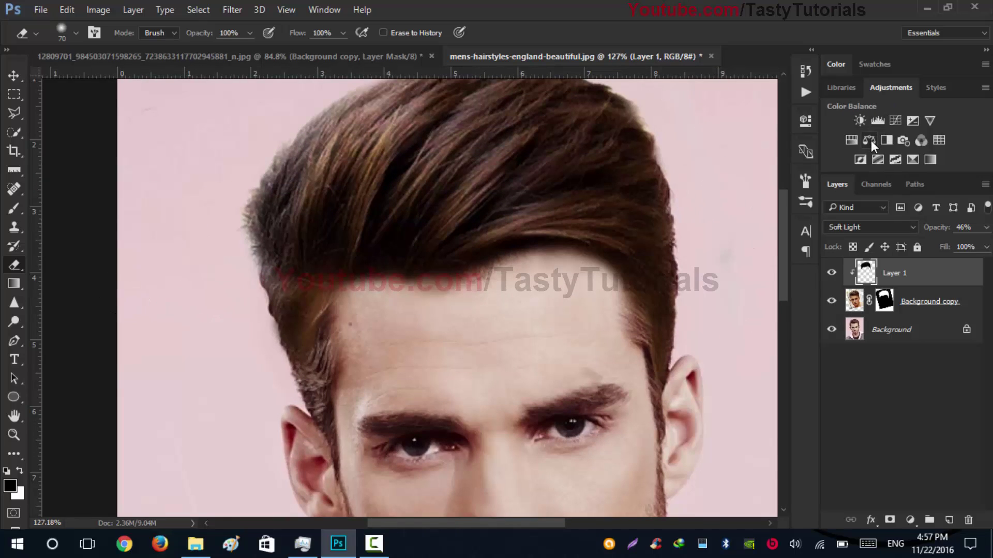
Step: Add an Exposure adjustment clipped to the hair layer, with Exposure +0.06 and Gamma Correction 1.06
click(913, 118)
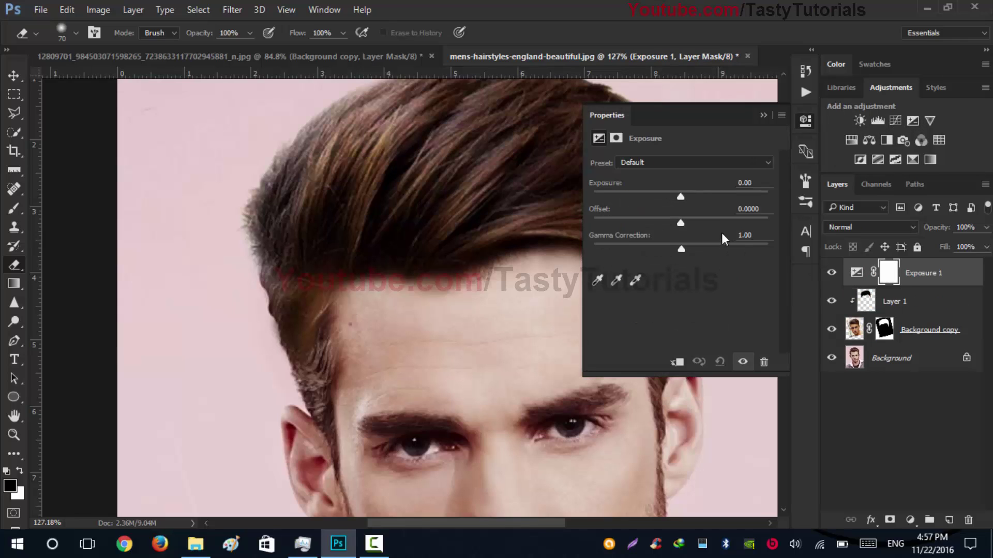
click(677, 363)
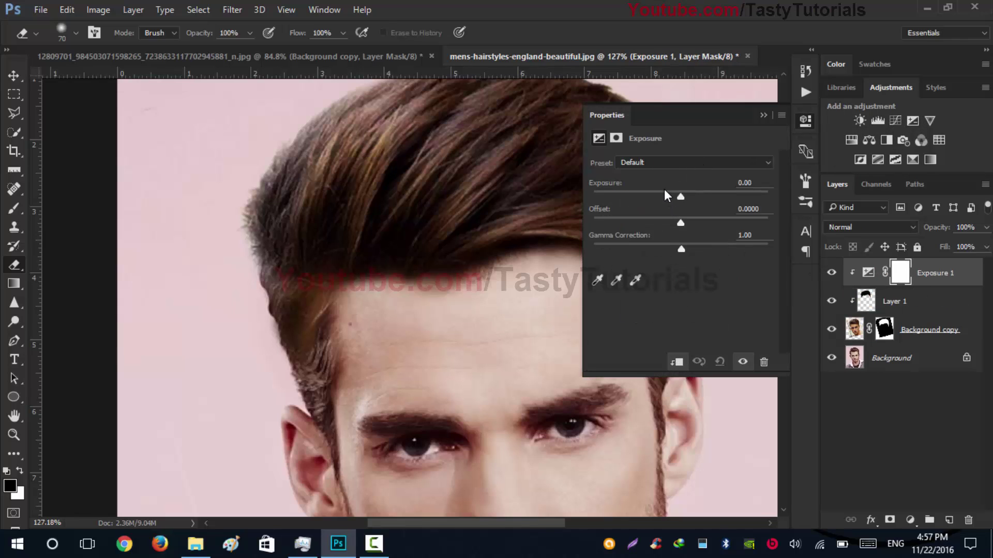
mouse_move(684, 199)
mouse_down()
mouse_move(669, 206)
mouse_move(686, 225)
mouse_move(666, 228)
mouse_move(672, 197)
mouse_move(682, 197)
mouse_up()
key(ctrl+z)
mouse_move(681, 253)
mouse_down()
mouse_move(668, 253)
mouse_move(681, 250)
mouse_up()
scroll(530, 248, down, 4)
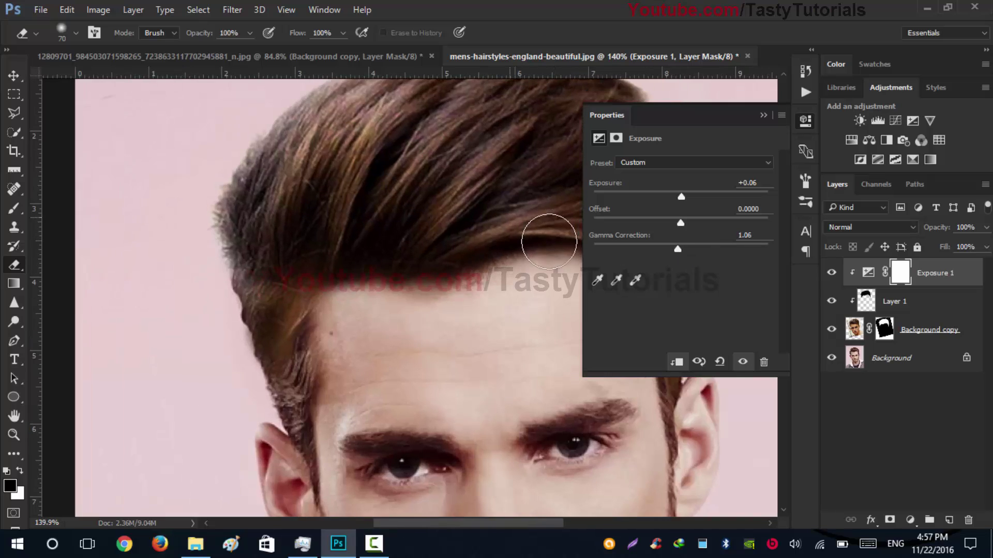
scroll(527, 257, down, 2)
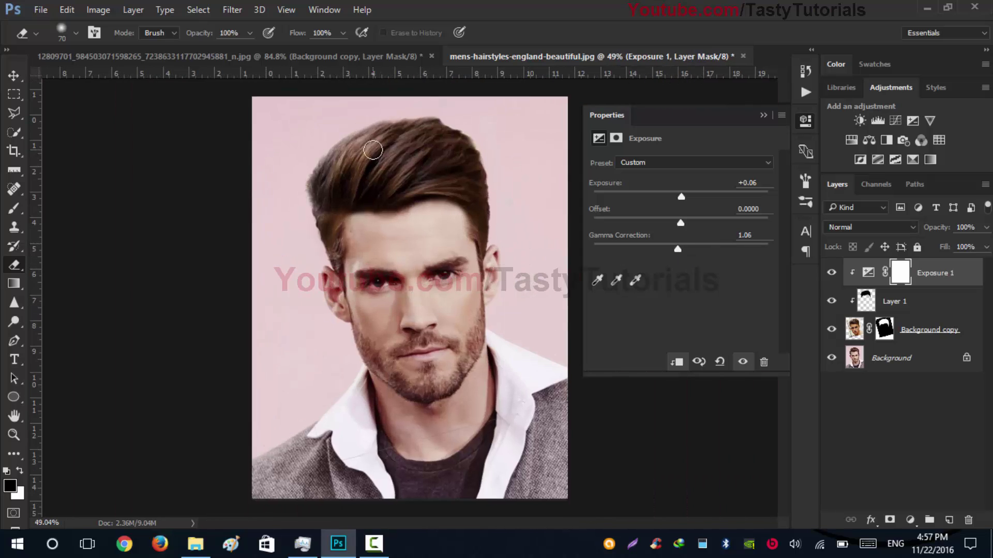
scroll(517, 218, up, 4)
click(761, 114)
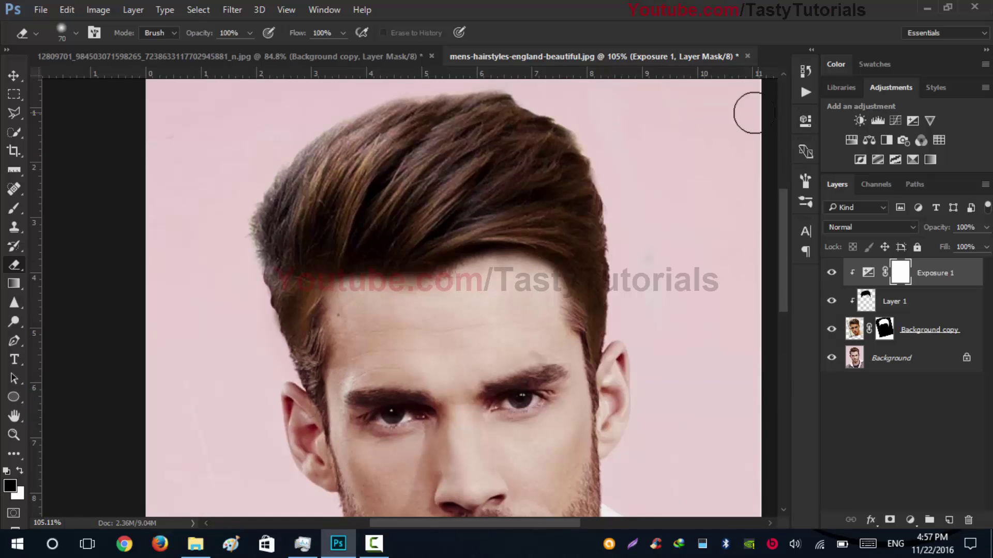
Step: Toggle the hair layer's visibility to compare the exposure-adjusted hair with the original hairstyle
click(830, 330)
click(830, 331)
click(831, 331)
click(830, 331)
scroll(517, 223, down, 2)
scroll(494, 217, up, 1)
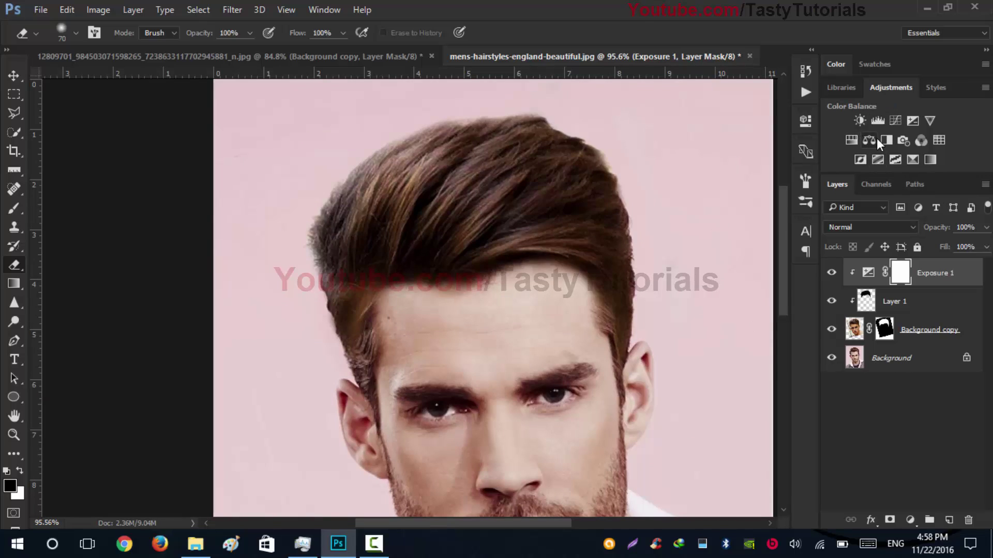
Step: Add a Vibrance adjustment clipped to the hair layer, reduce its vibrance slightly, and compare the hair with and without it
click(929, 121)
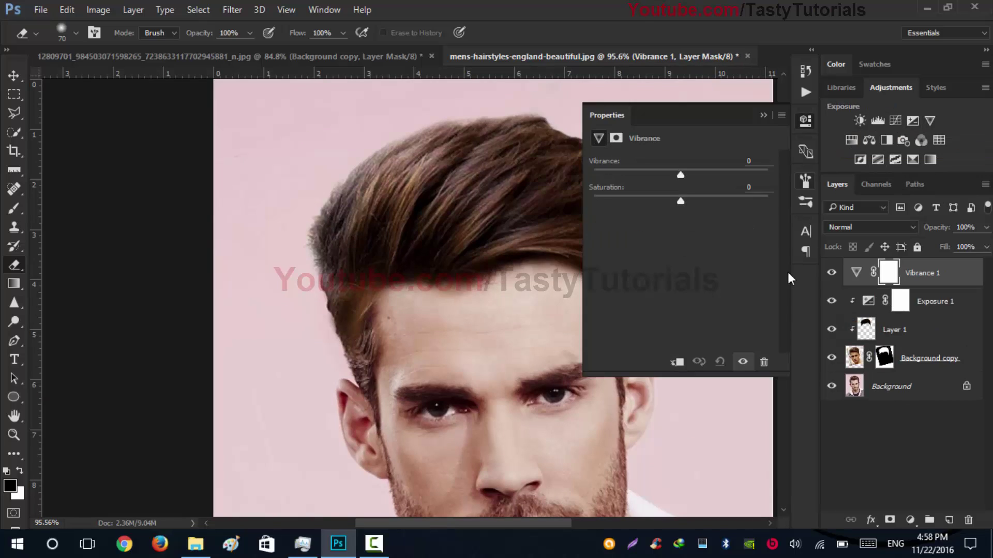
drag(681, 175, 655, 175)
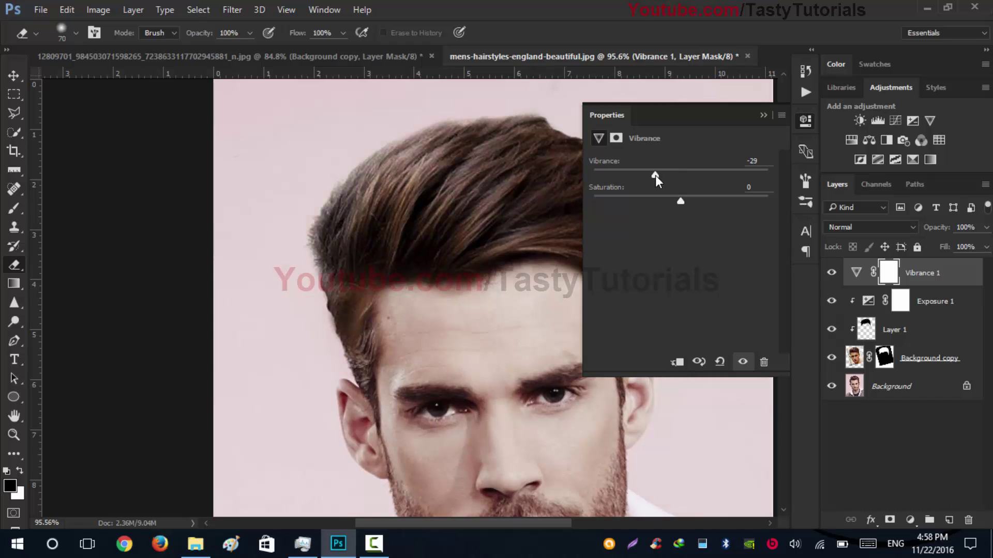
click(676, 362)
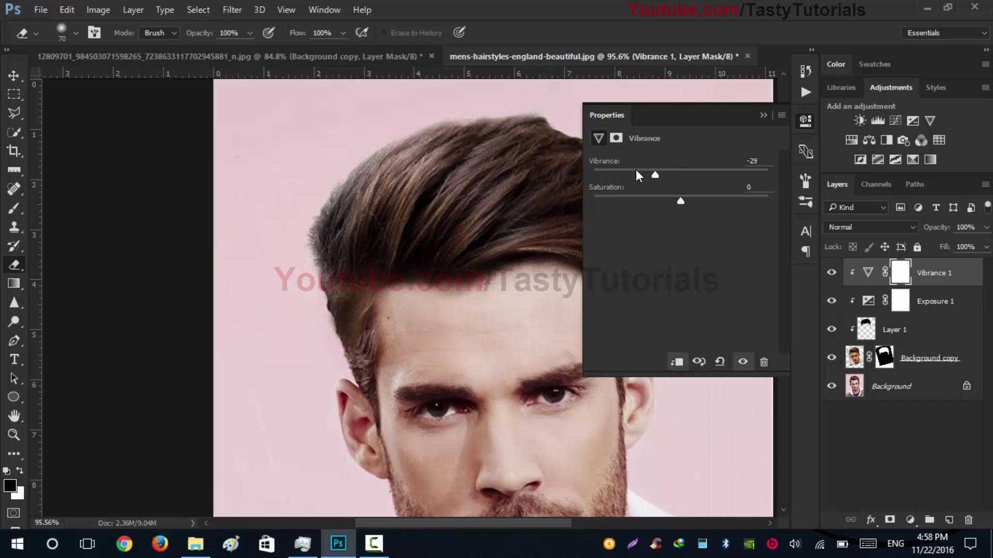
mouse_move(655, 175)
mouse_down()
mouse_move(625, 175)
mouse_move(699, 183)
mouse_move(652, 186)
mouse_move(670, 186)
mouse_up()
click(762, 115)
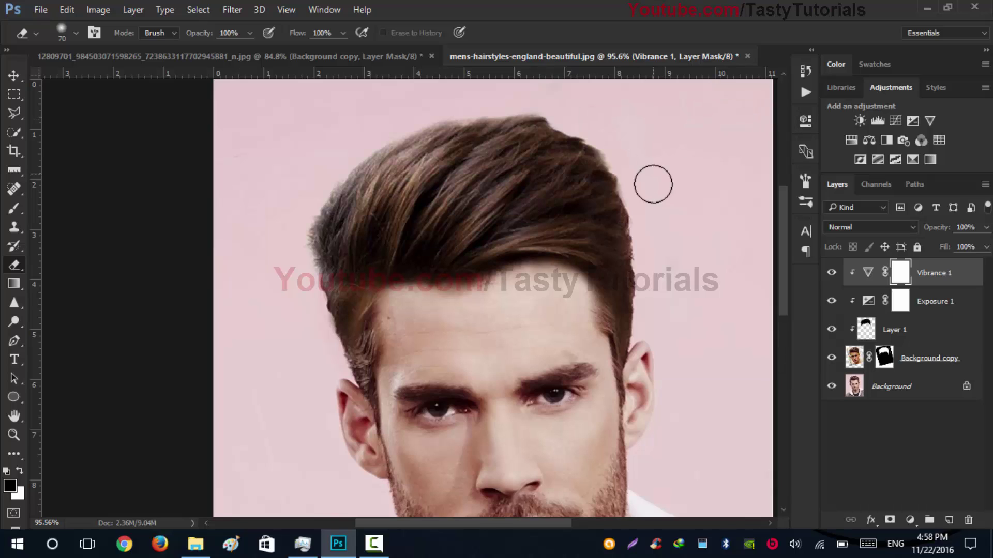
click(831, 273)
click(831, 273)
Step: Add a Levels adjustment clipped to the hair layer, setting the red channel's output white to 240 and lowering its input white point
click(877, 122)
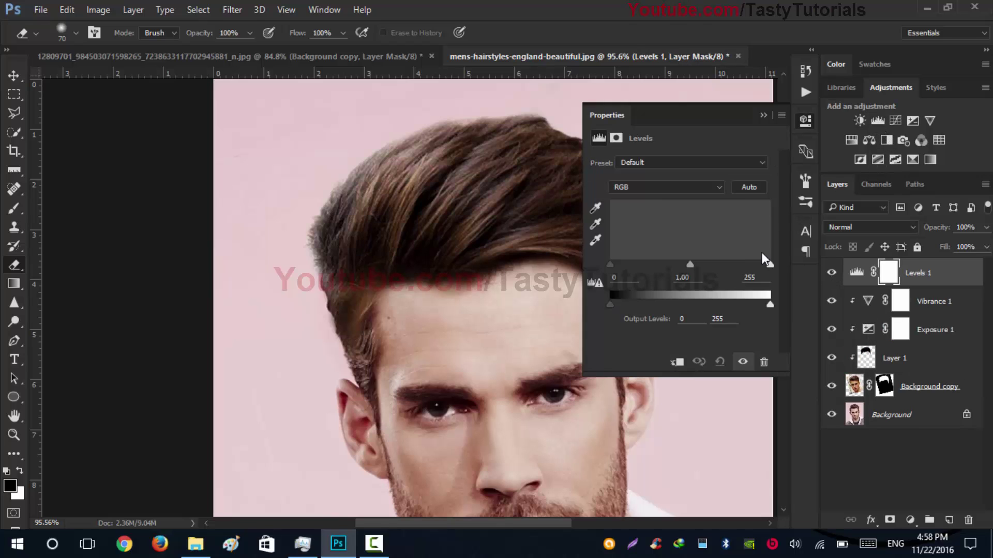
click(651, 163)
click(672, 132)
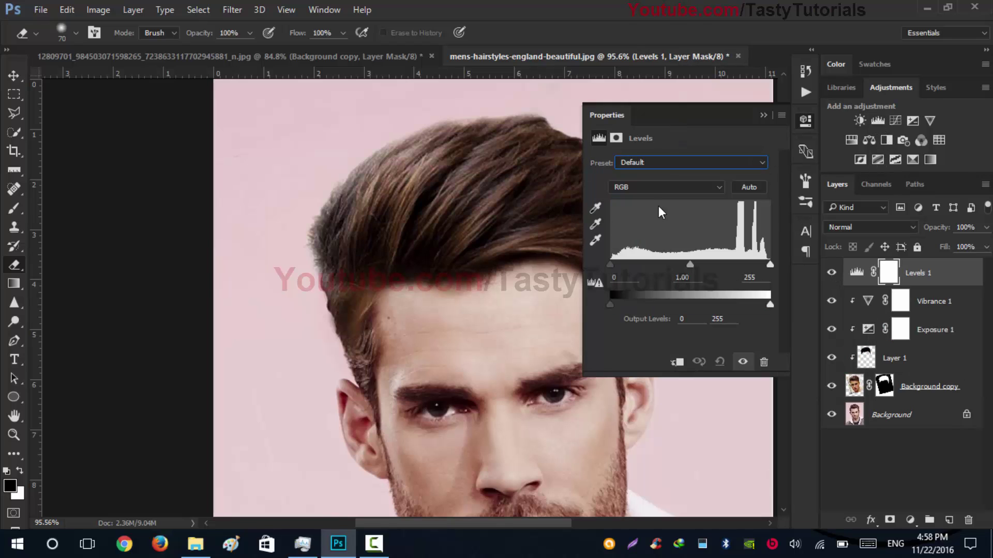
click(672, 188)
key(alt+3)
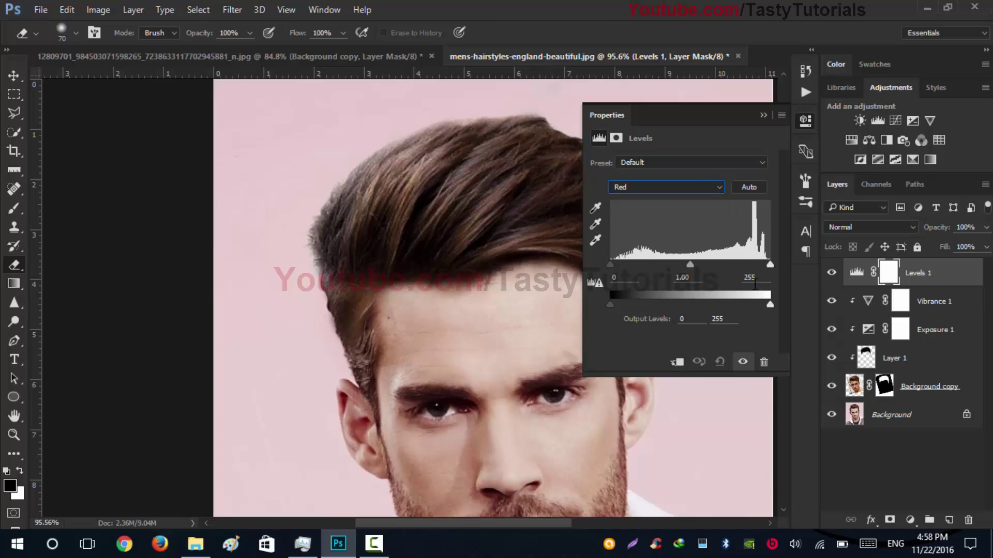
drag(769, 303, 761, 302)
click(676, 362)
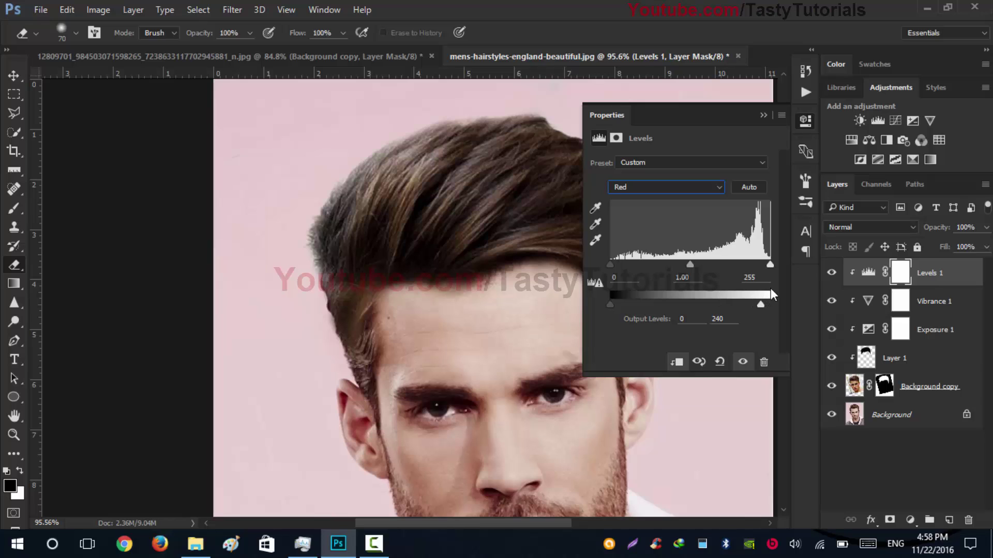
mouse_move(771, 264)
mouse_down()
mouse_move(740, 266)
mouse_move(757, 267)
mouse_up()
click(762, 115)
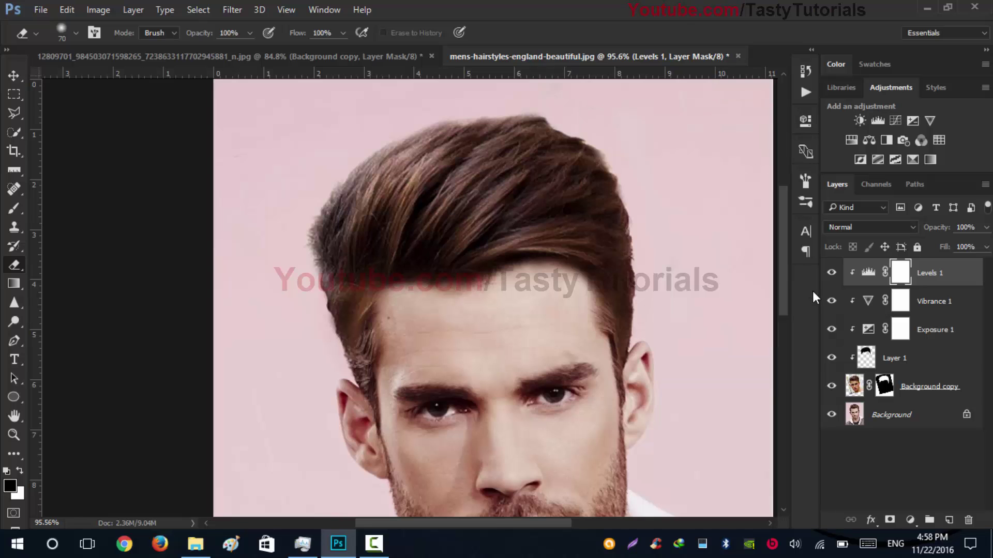
Step: Toggle the hair layer's visibility to compare the reddened hair with the original at different magnifications
click(831, 388)
click(831, 387)
click(830, 388)
click(831, 388)
scroll(567, 274, down, 2)
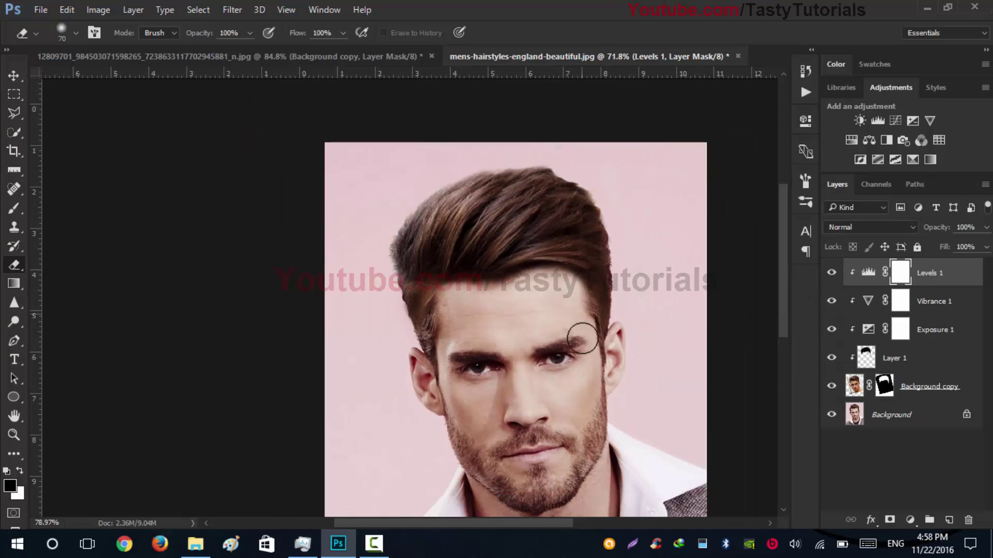
scroll(580, 328, up, 4)
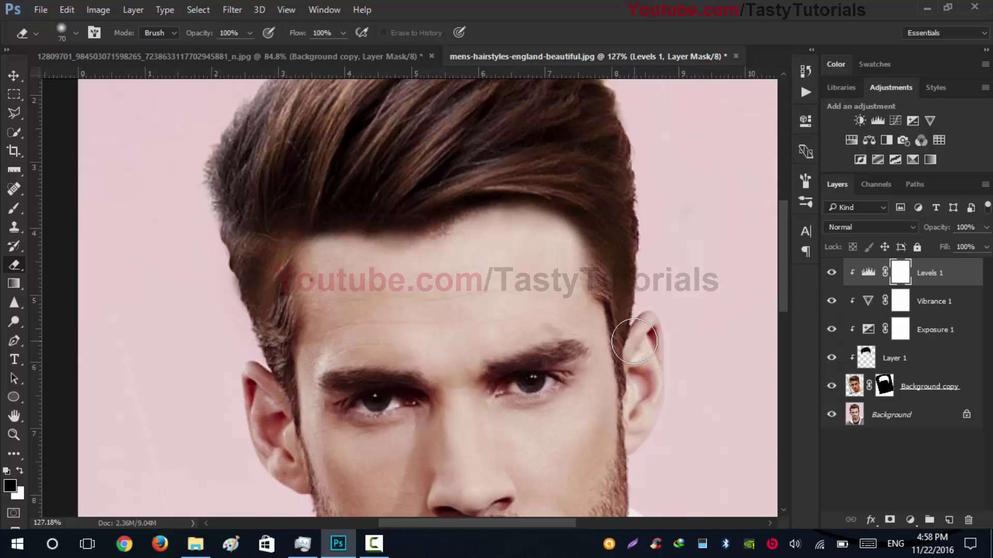
Step: Select the hair layer's mask, make white the foreground color, and inspect the temples and sideburns with the layer shown and hidden
click(865, 388)
click(831, 387)
click(831, 387)
key(x)
drag(489, 388, 489, 263)
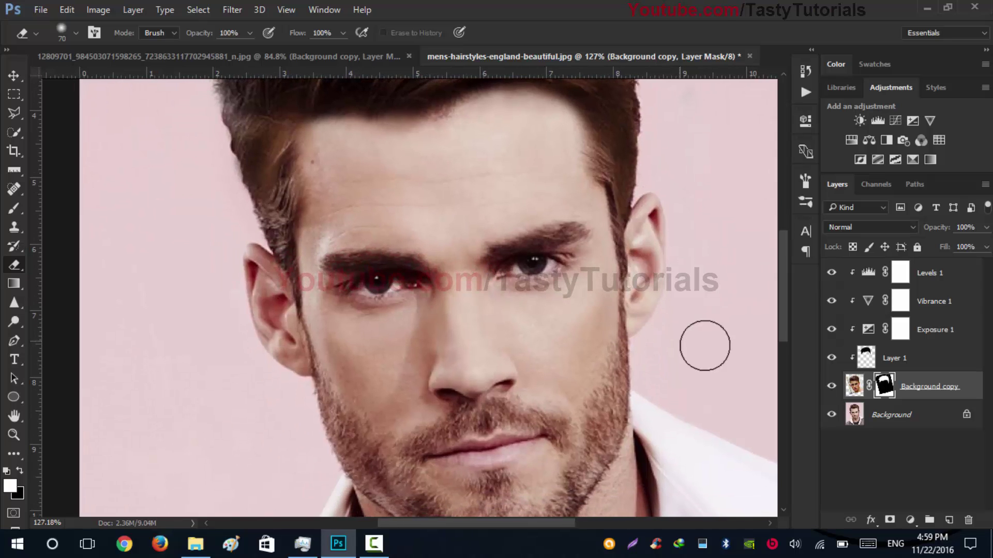
click(827, 387)
click(827, 387)
click(827, 387)
click(827, 387)
drag(385, 210, 437, 402)
scroll(335, 396, up, 2)
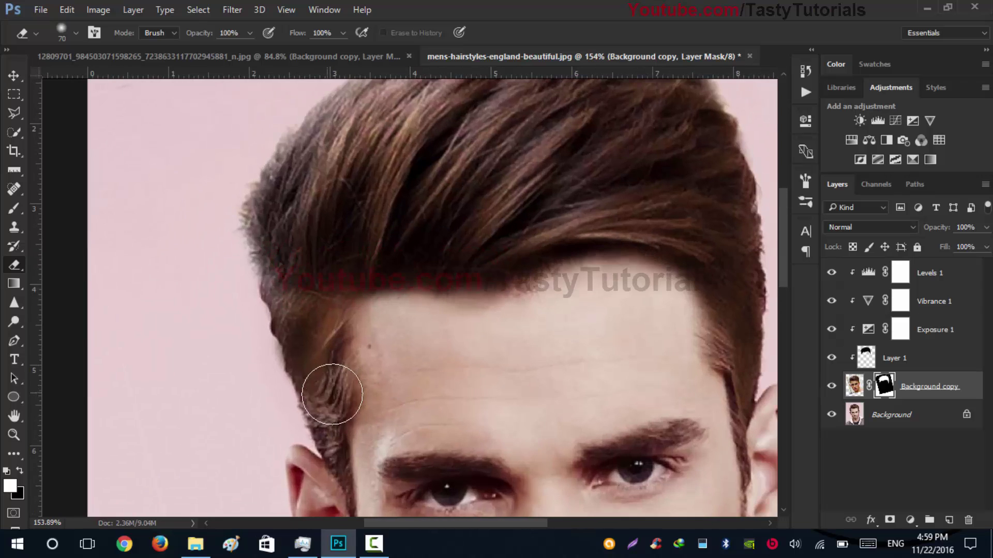
Step: Choose the Clone Stamp tool and switch from the hair layer's mask to its image for retouching
scroll(237, 340, down, 4)
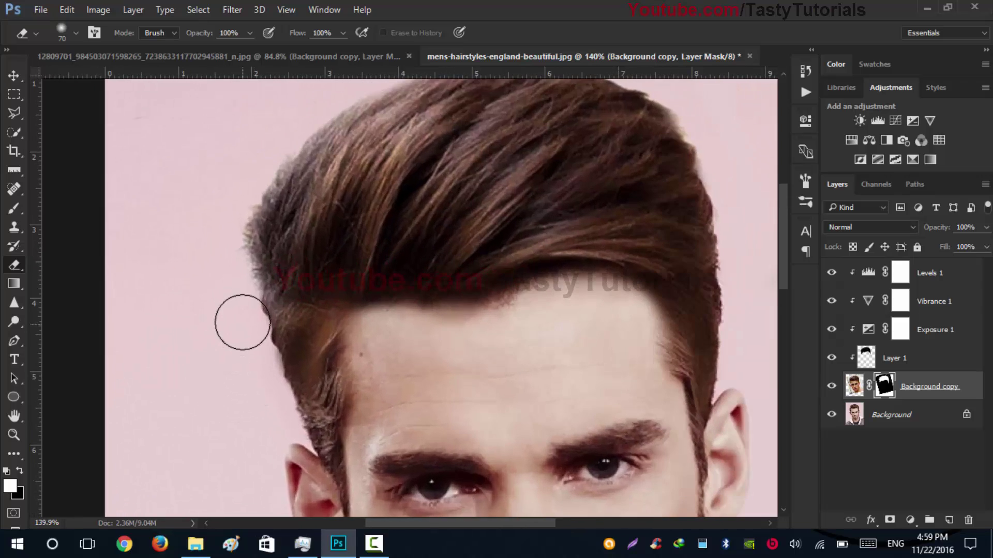
scroll(268, 285, down, 5)
scroll(331, 181, up, 6)
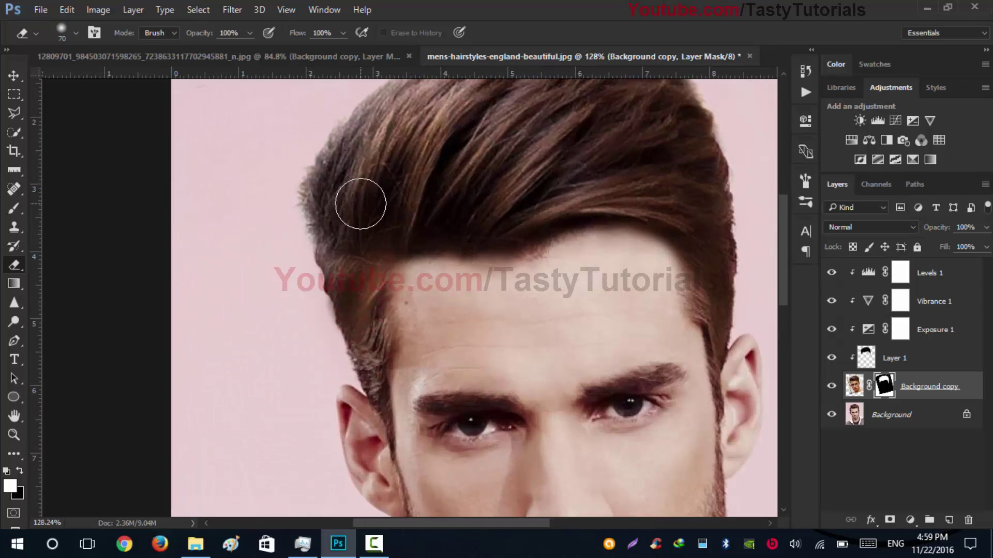
scroll(310, 276, up, 2)
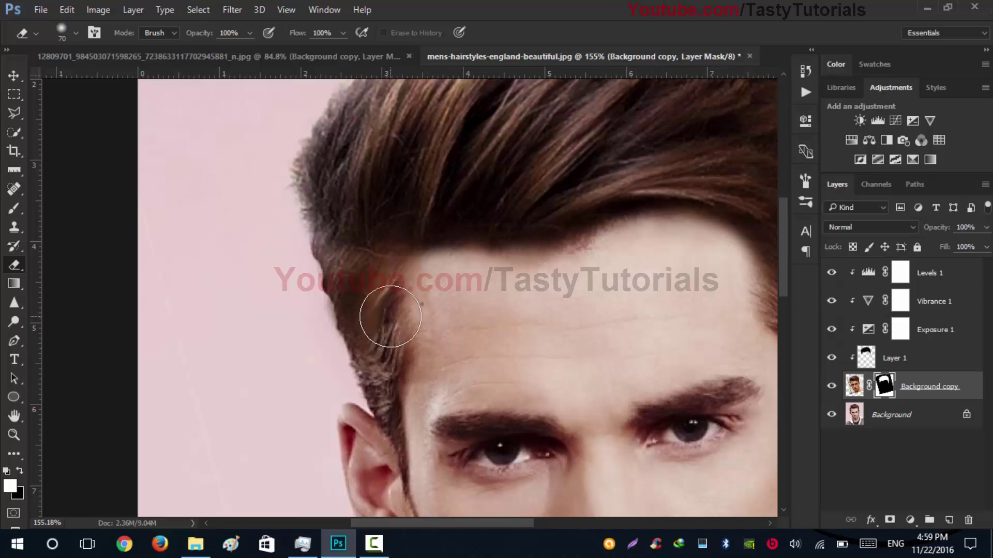
scroll(393, 320, down, 1)
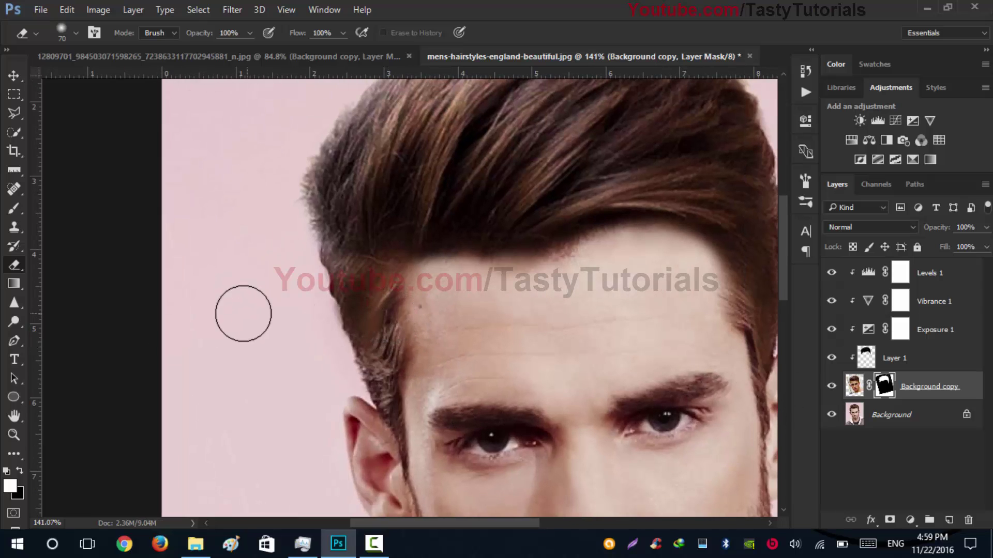
click(17, 222)
scroll(380, 365, up, 4)
click(359, 306)
click(486, 224)
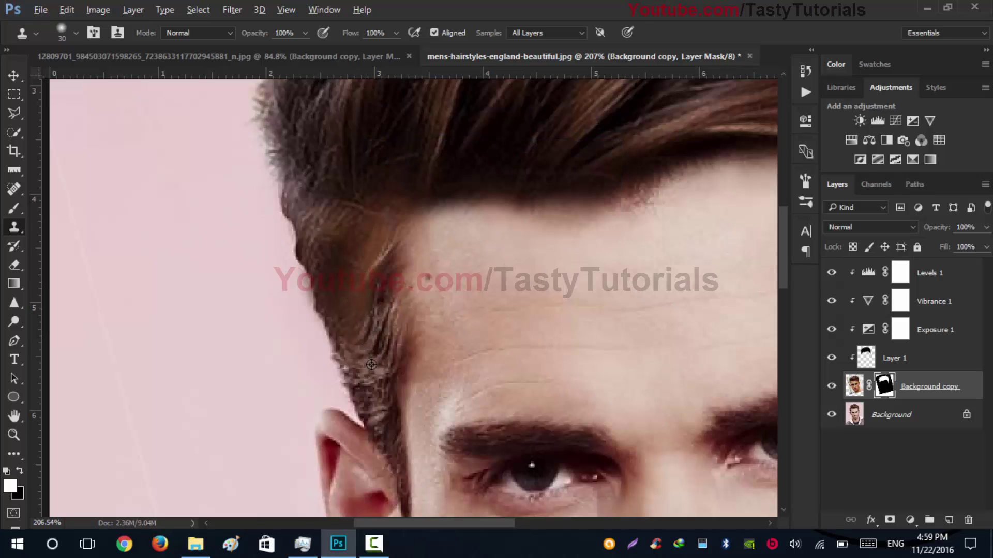
click(854, 386)
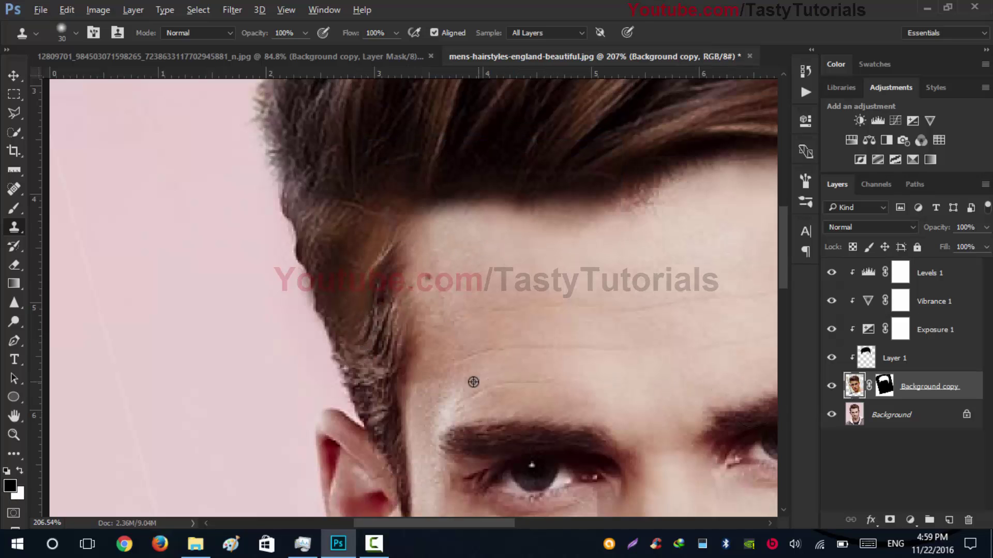
Step: Try to clone sideburn hair upward over the brown patch at the temple on the portrait's left side, and undo it
alt+click(367, 370)
mouse_move(366, 312)
mouse_down()
mouse_move(365, 241)
mouse_move(351, 286)
mouse_move(347, 262)
mouse_move(357, 256)
mouse_move(337, 233)
mouse_move(348, 281)
mouse_move(334, 236)
mouse_up()
key(ctrl+alt+z)
key(ctrl+alt+z)
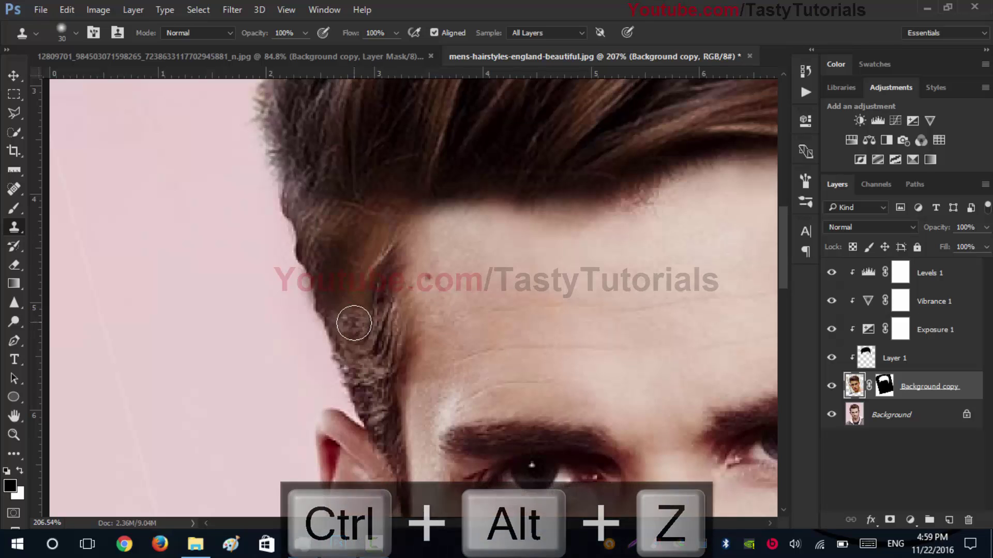
Step: Clone sideburn hair over the brown patch at the left temple with a size 30 brush, sampling all layers
alt+click(370, 353)
mouse_move(339, 316)
mouse_down()
mouse_move(359, 266)
mouse_move(360, 309)
mouse_up()
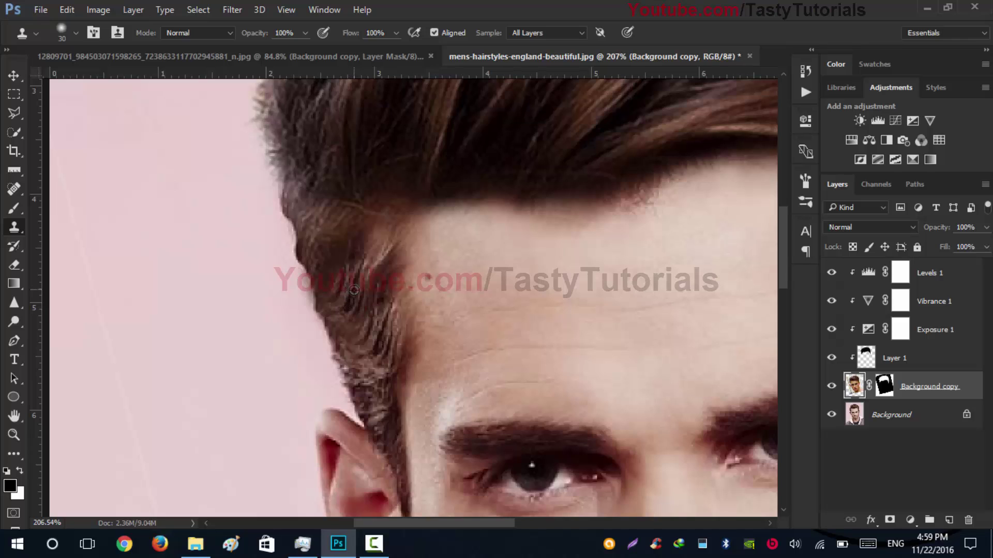
mouse_move(362, 268)
mouse_down()
mouse_move(376, 231)
mouse_move(378, 260)
mouse_move(359, 263)
mouse_move(378, 216)
mouse_move(362, 224)
mouse_move(362, 238)
mouse_move(343, 217)
mouse_move(355, 235)
mouse_move(336, 245)
mouse_move(348, 278)
mouse_move(325, 217)
mouse_move(374, 358)
mouse_move(346, 269)
mouse_move(350, 299)
mouse_move(352, 227)
mouse_move(356, 359)
mouse_move(382, 339)
mouse_move(375, 390)
mouse_up()
scroll(375, 391, down, 7)
scroll(378, 408, up, 7)
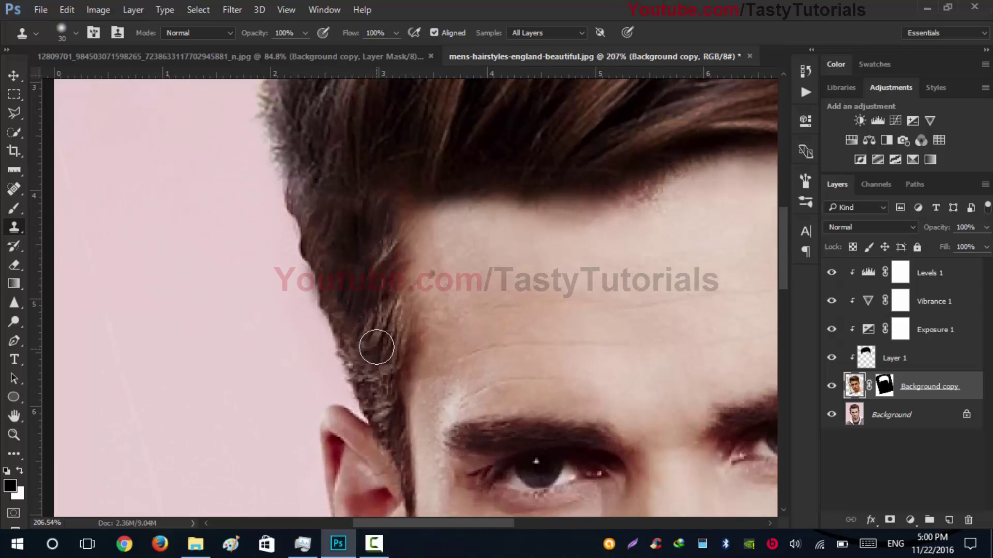
Step: Resample the left sideburn's texture and clone it upward along the temple to blend the hair above it
alt+click(377, 335)
mouse_move(371, 305)
mouse_down()
mouse_move(367, 275)
mouse_move(356, 306)
mouse_move(364, 260)
mouse_move(378, 293)
mouse_move(371, 254)
mouse_up()
alt+click(379, 338)
alt+click(380, 339)
mouse_move(371, 311)
mouse_down()
mouse_move(356, 280)
mouse_move(367, 241)
mouse_move(359, 306)
mouse_move(367, 282)
mouse_up()
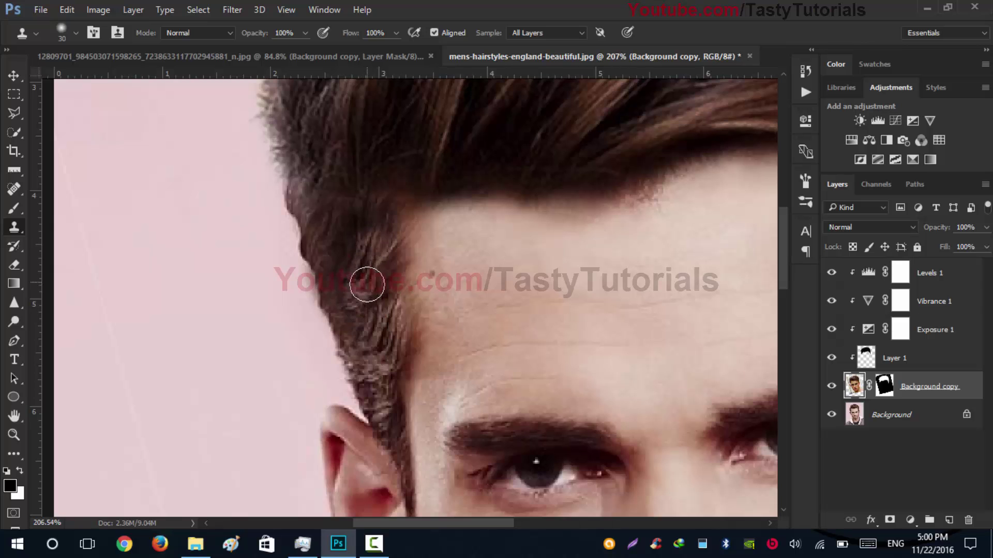
Step: Examine how the retouched left temple blends with the sideburn and hair at different magnifications
scroll(372, 410, down, 3)
scroll(385, 411, down, 3)
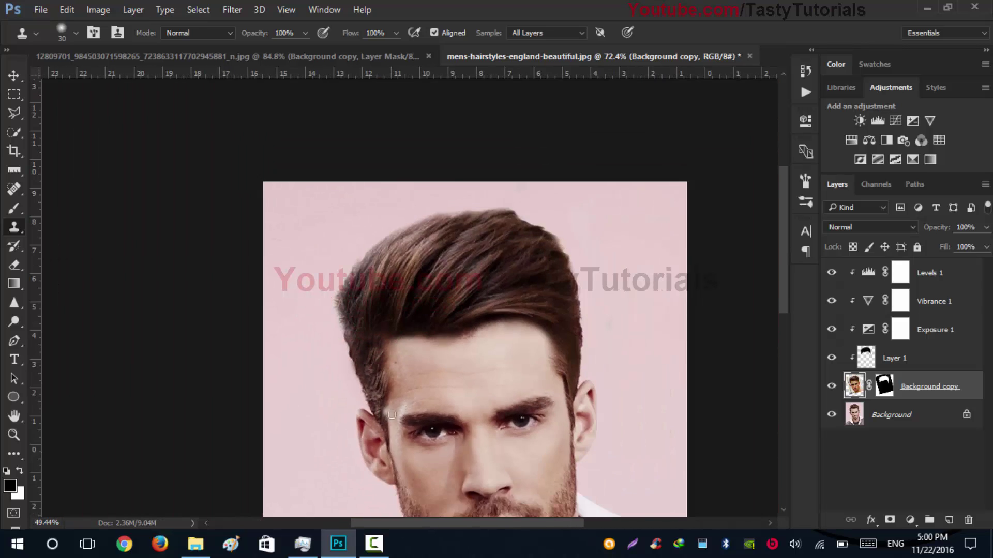
scroll(392, 414, down, 2)
scroll(333, 202, up, 5)
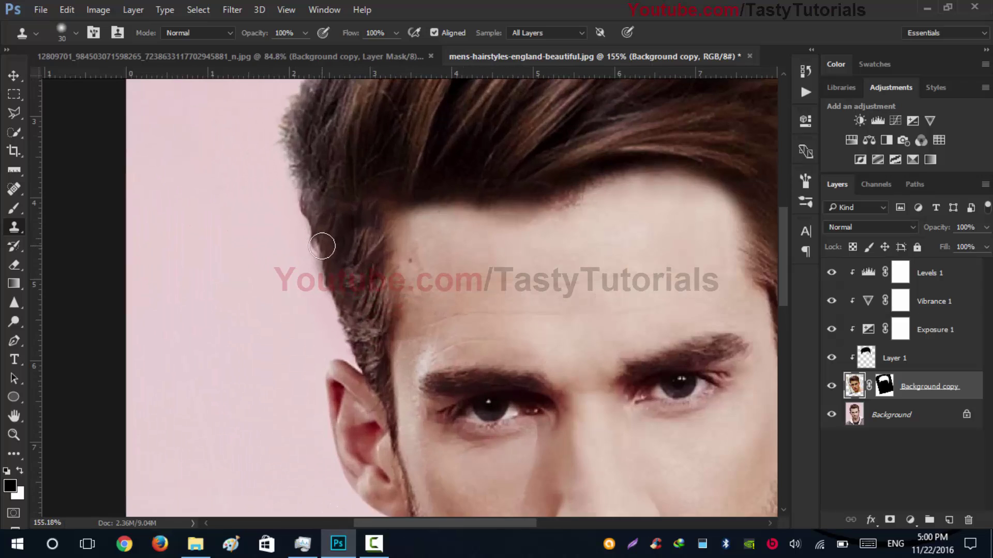
scroll(326, 227, down, 2)
scroll(377, 284, down, 2)
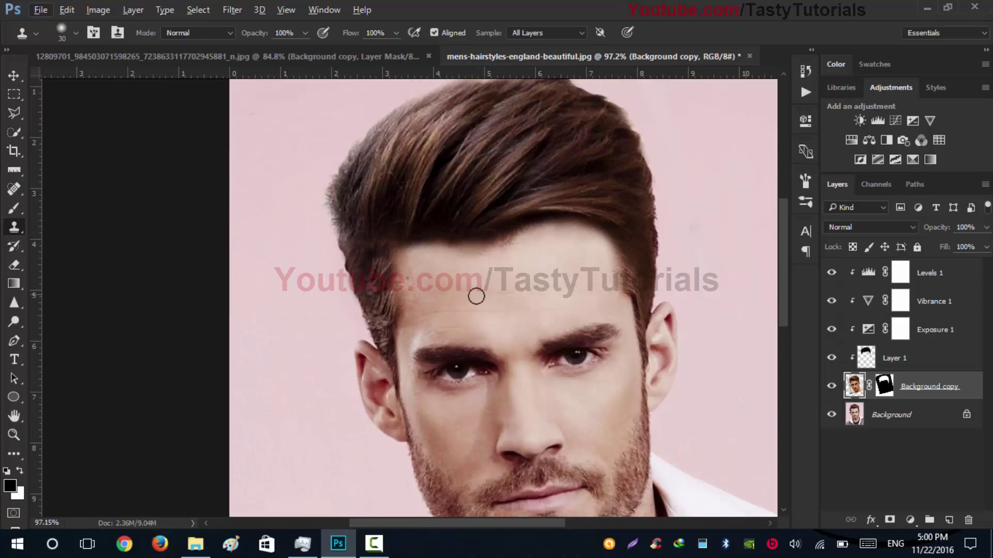
scroll(684, 312, up, 1)
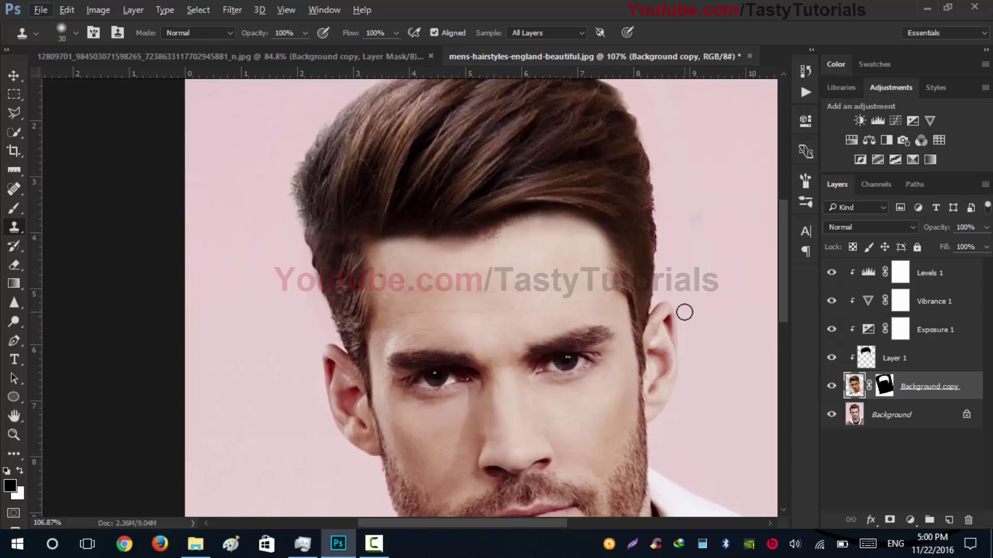
Step: Try to clone hair upward on the right sideburn in front of the ear with the size 30 brush, and undo it
scroll(672, 316, up, 1)
scroll(498, 266, up, 2)
scroll(466, 310, up, 1)
scroll(473, 296, up, 1)
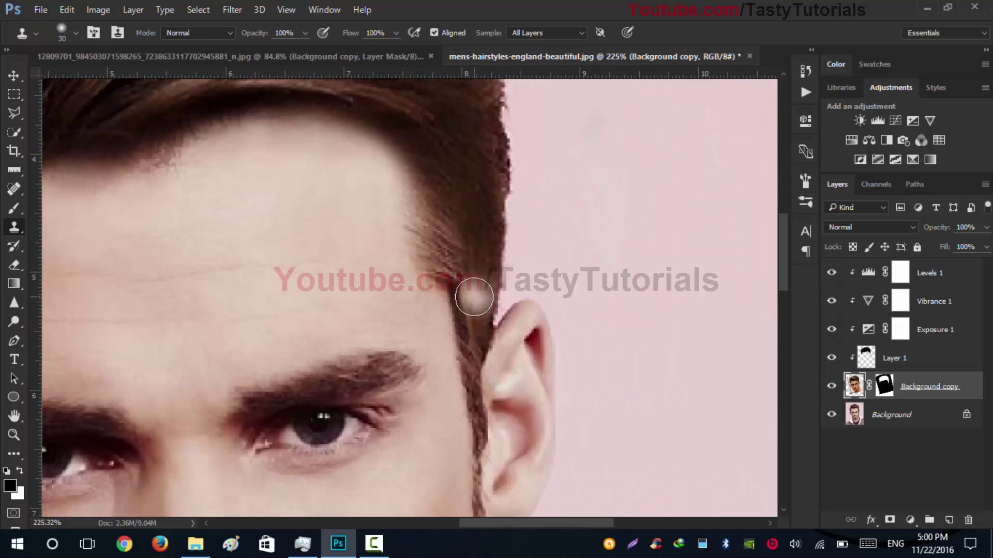
scroll(473, 297, up, 1)
alt+click(472, 389)
click(470, 341)
key(ctrl+alt+z)
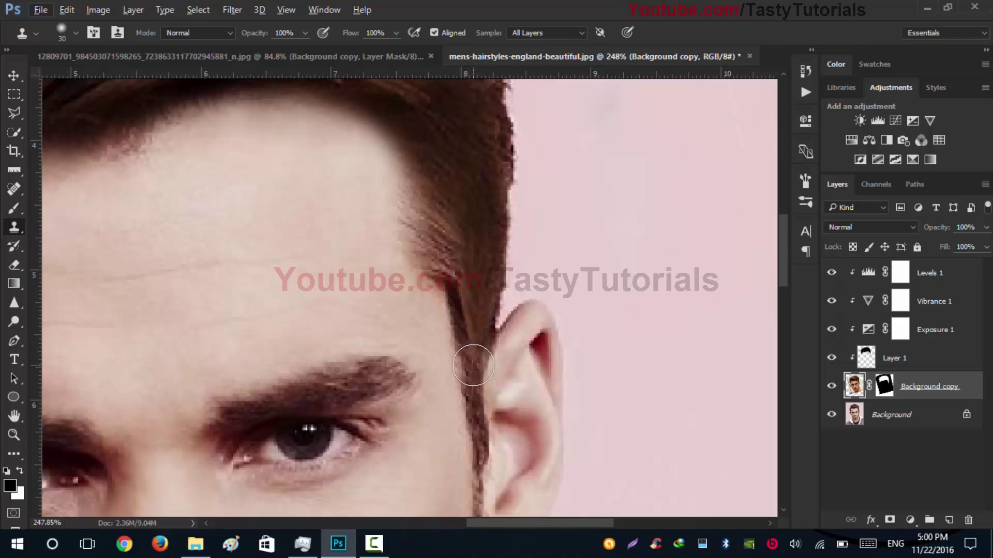
Step: Reduce the clone brush to size 15 and clone sideburn hair over the smooth patch beside the top of the right ear
key(bracketleft)
key(bracketleft)
key(bracketleft)
alt+click(476, 377)
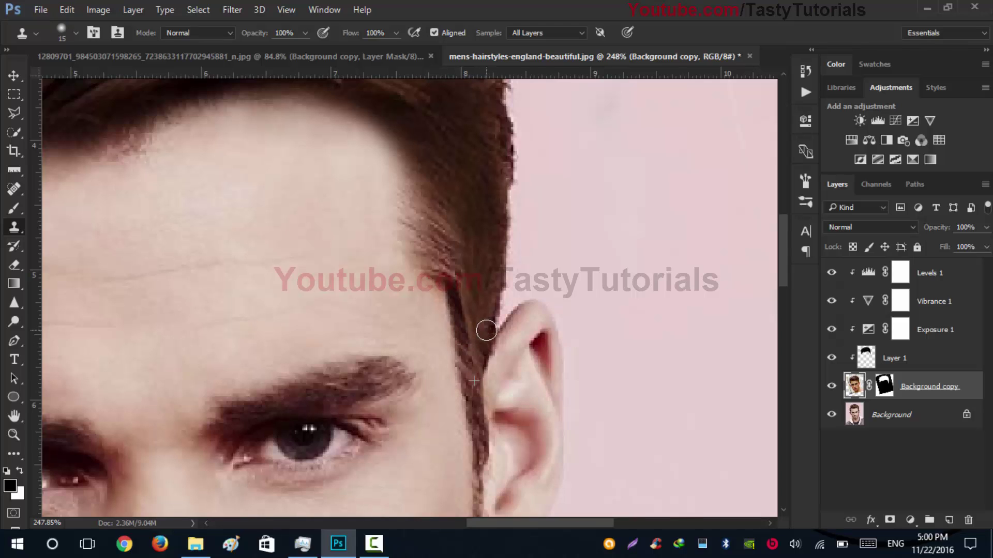
mouse_move(483, 342)
mouse_down()
mouse_move(476, 320)
mouse_move(473, 328)
mouse_up()
alt+click(476, 366)
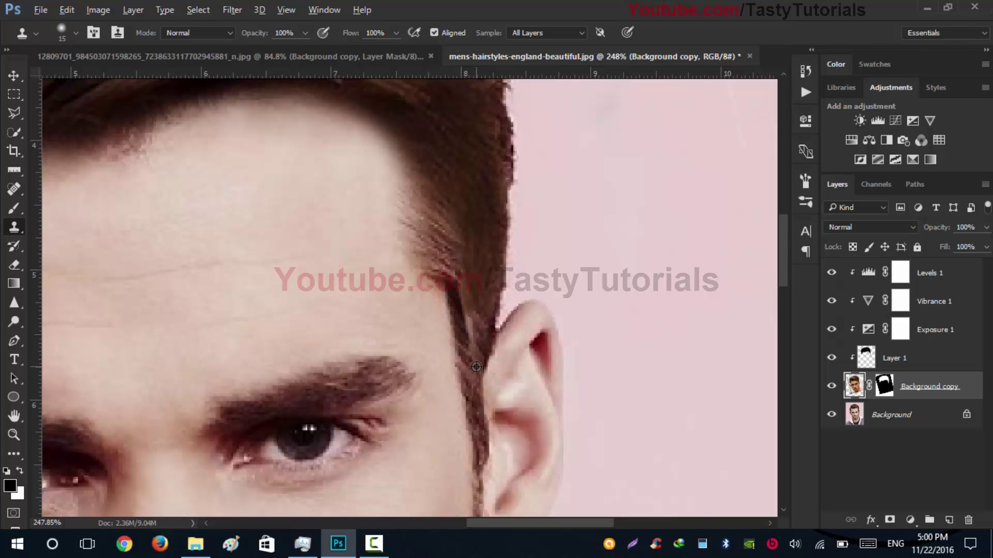
mouse_move(468, 336)
mouse_down()
mouse_move(468, 326)
mouse_move(467, 352)
mouse_move(476, 321)
mouse_move(476, 334)
mouse_move(465, 239)
mouse_move(487, 337)
mouse_up()
alt+click(467, 358)
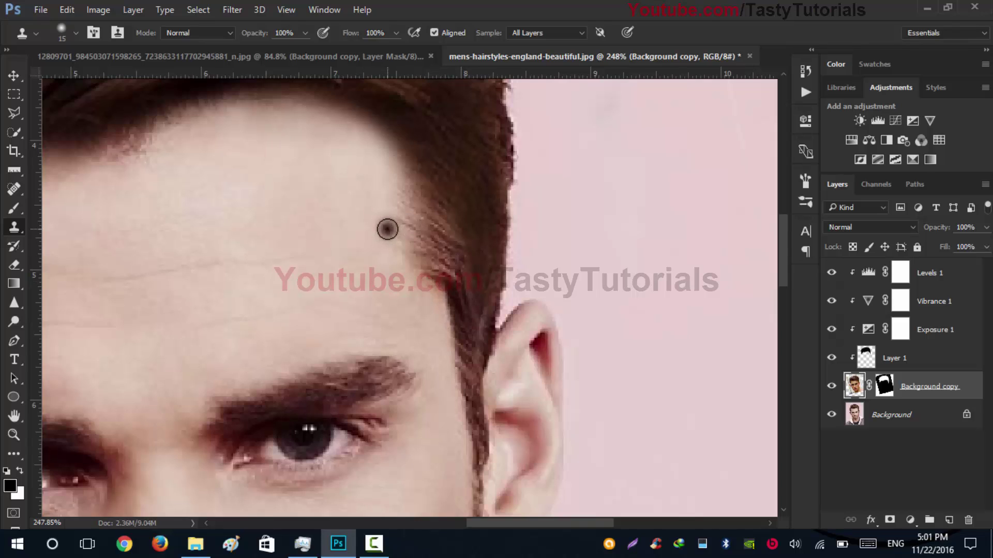
Step: Set the Clone Stamp's sampling to Current & Below
click(541, 31)
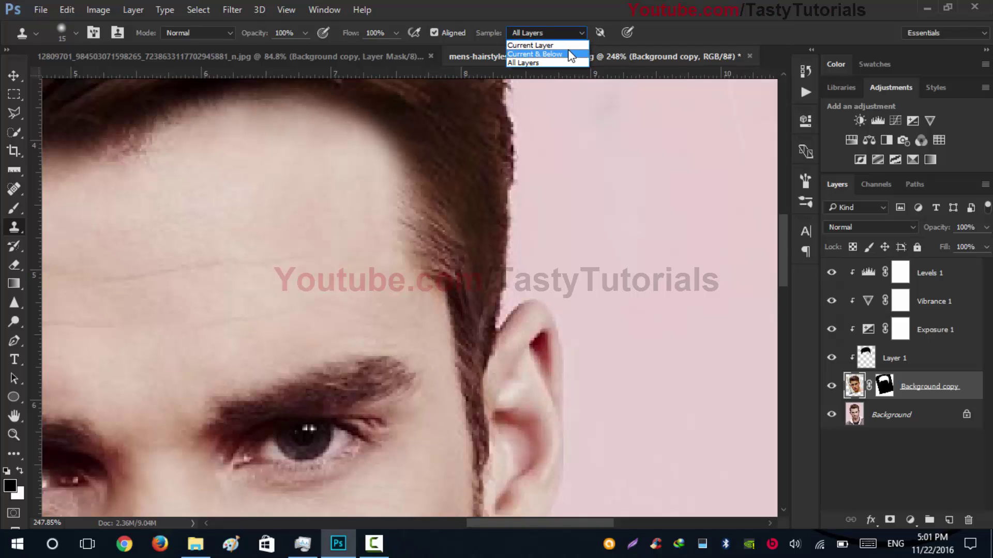
click(534, 46)
click(538, 34)
click(542, 57)
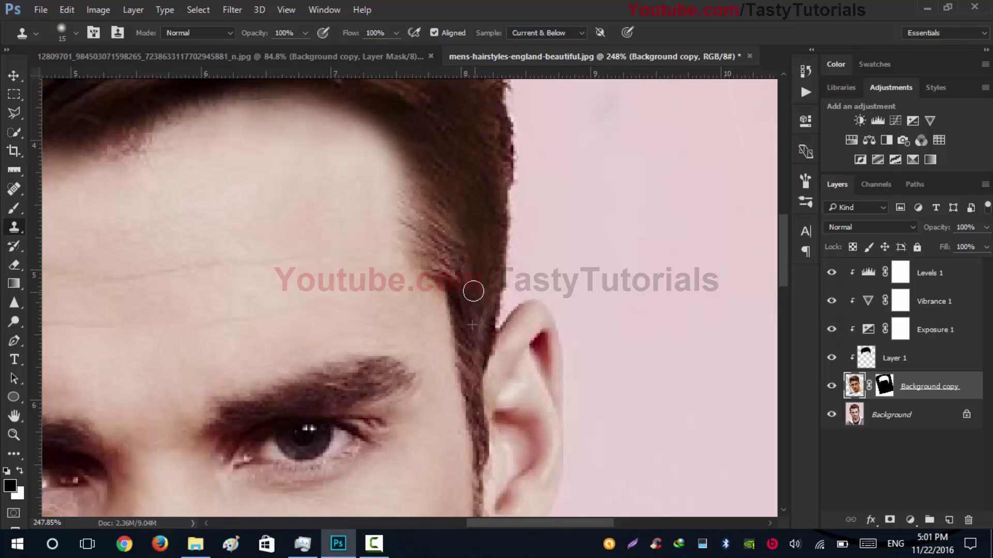
Step: Clone dark hair texture up and down the side hair above the right ear to blend it into the sideburn
mouse_move(471, 315)
mouse_down()
mouse_move(466, 267)
mouse_move(476, 283)
mouse_move(454, 266)
mouse_move(466, 228)
mouse_move(480, 311)
mouse_move(474, 228)
mouse_up()
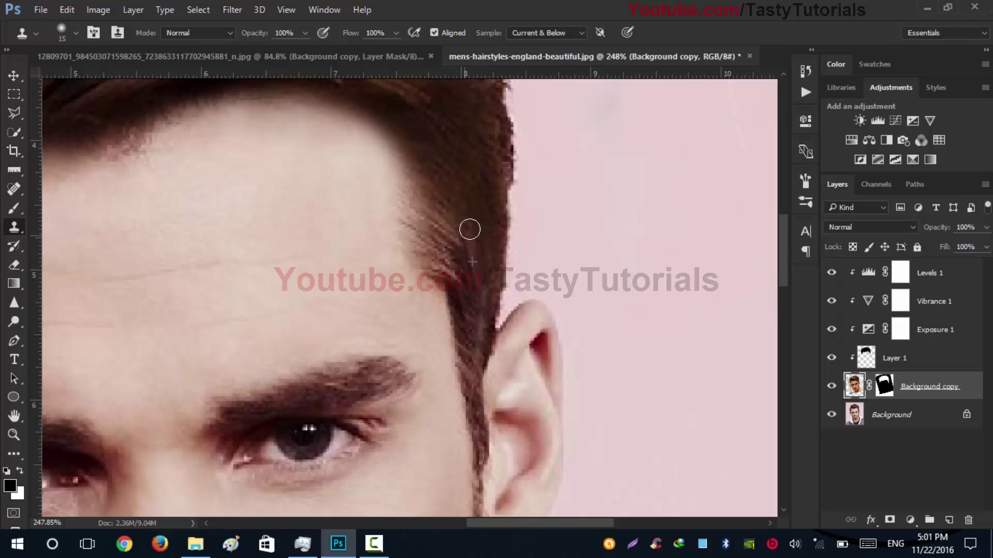
mouse_move(464, 272)
mouse_down()
mouse_move(467, 240)
mouse_move(475, 279)
mouse_move(469, 227)
mouse_move(478, 250)
mouse_move(480, 208)
mouse_move(482, 327)
mouse_up()
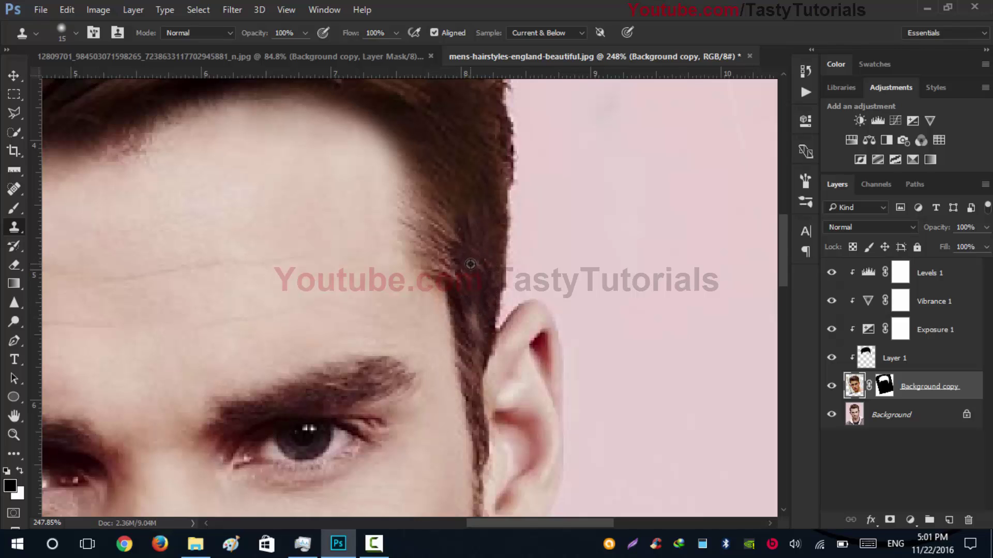
mouse_move(474, 282)
mouse_down()
mouse_move(479, 347)
mouse_move(472, 223)
mouse_up()
Step: Examine the blended hair on the right side and across the whole portrait at different magnifications
scroll(479, 275, down, 5)
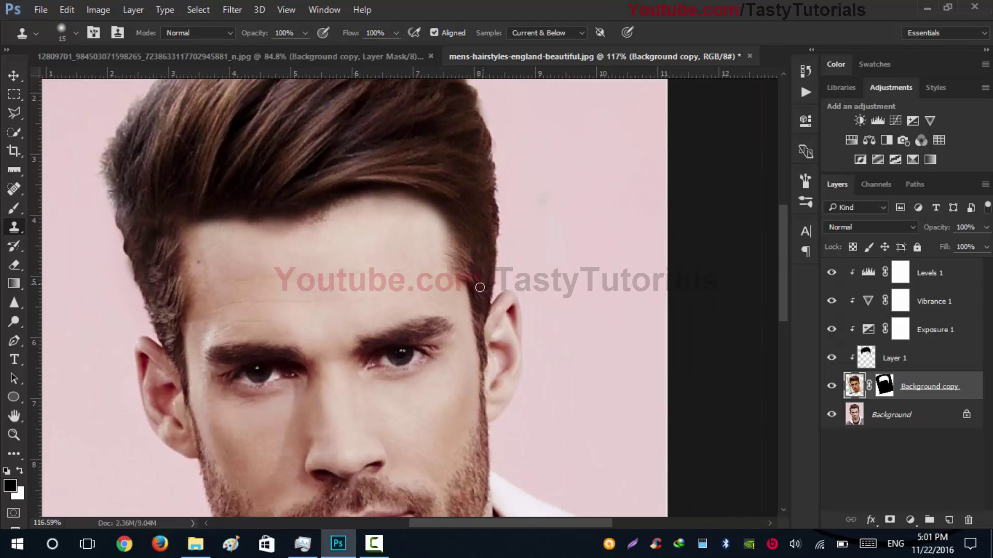
scroll(391, 321, down, 1)
scroll(472, 224, up, 5)
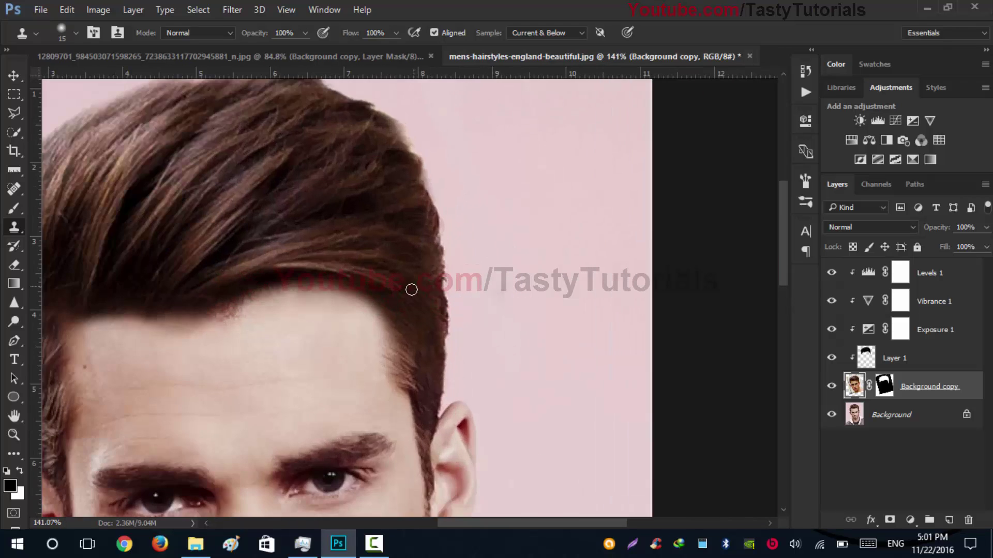
scroll(412, 302, down, 3)
scroll(405, 290, up, 1)
scroll(434, 303, down, 1)
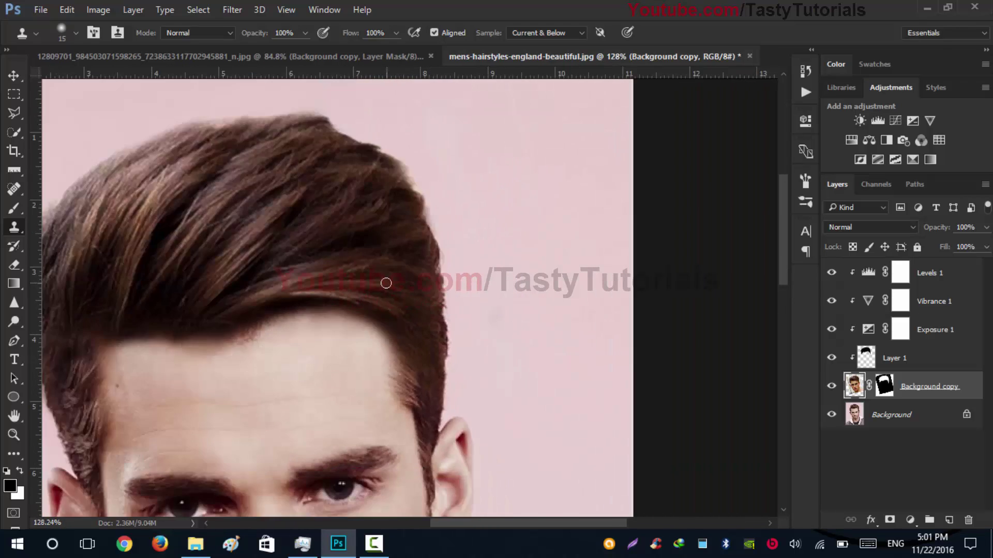
scroll(109, 273, down, 3)
scroll(289, 253, down, 1)
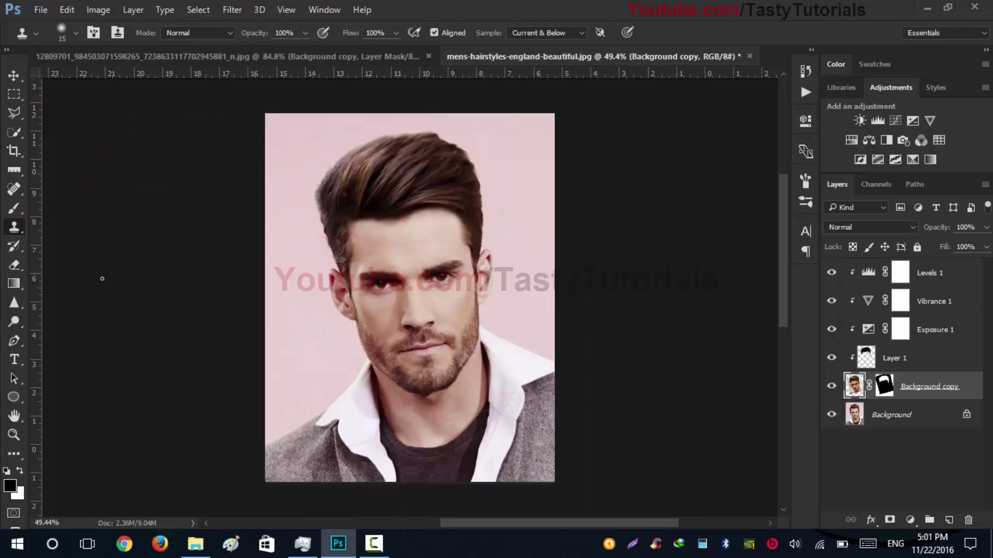
Step: Try to clone hair over the hairline corner at the left temple, and undo the last clone stroke
scroll(289, 254, up, 6)
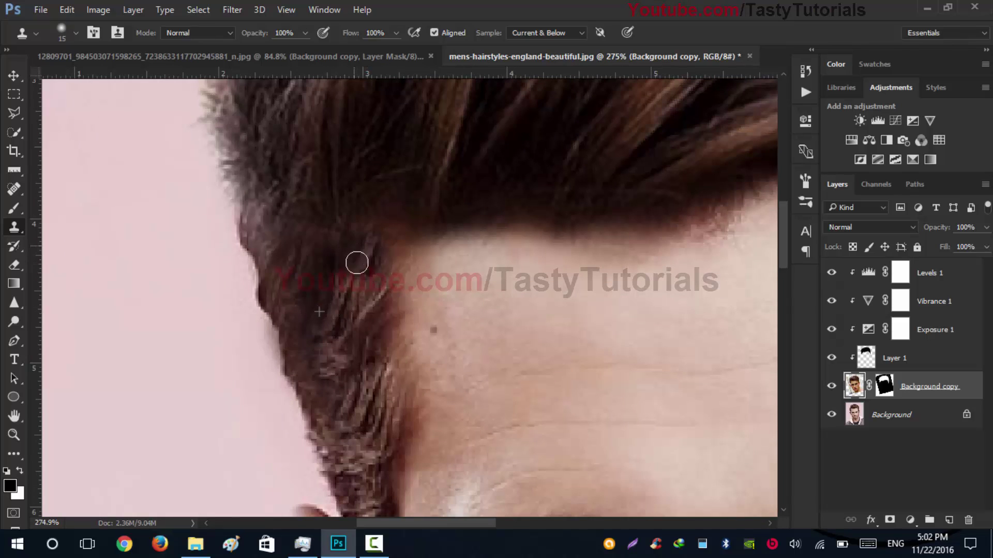
mouse_move(379, 286)
mouse_down()
mouse_move(381, 250)
mouse_move(365, 254)
mouse_up()
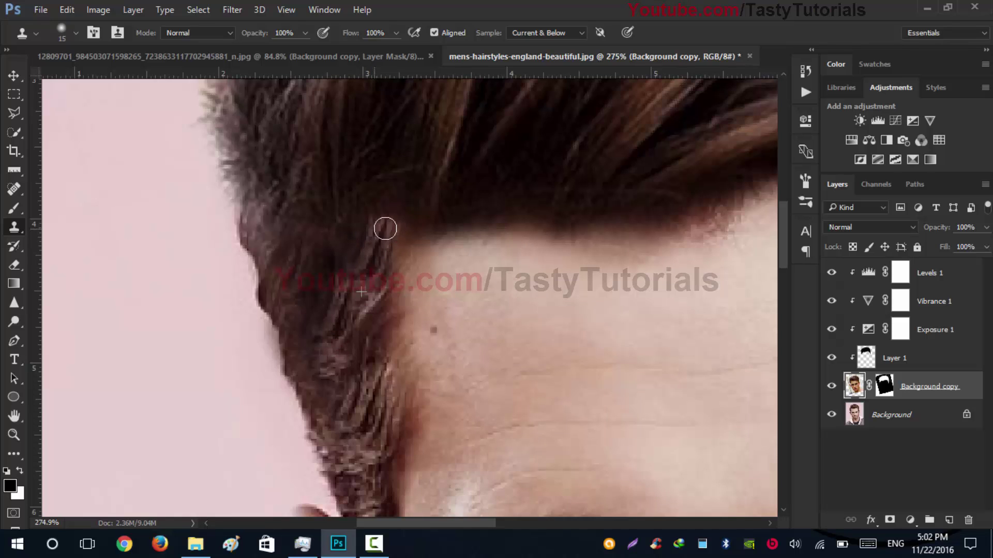
scroll(366, 260, down, 5)
scroll(366, 261, down, 1)
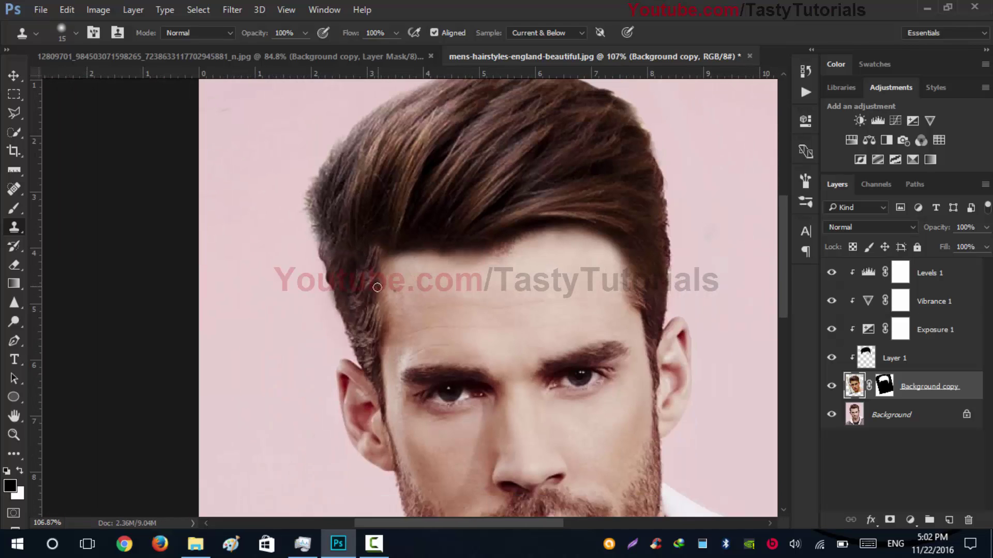
key(ctrl+alt+z)
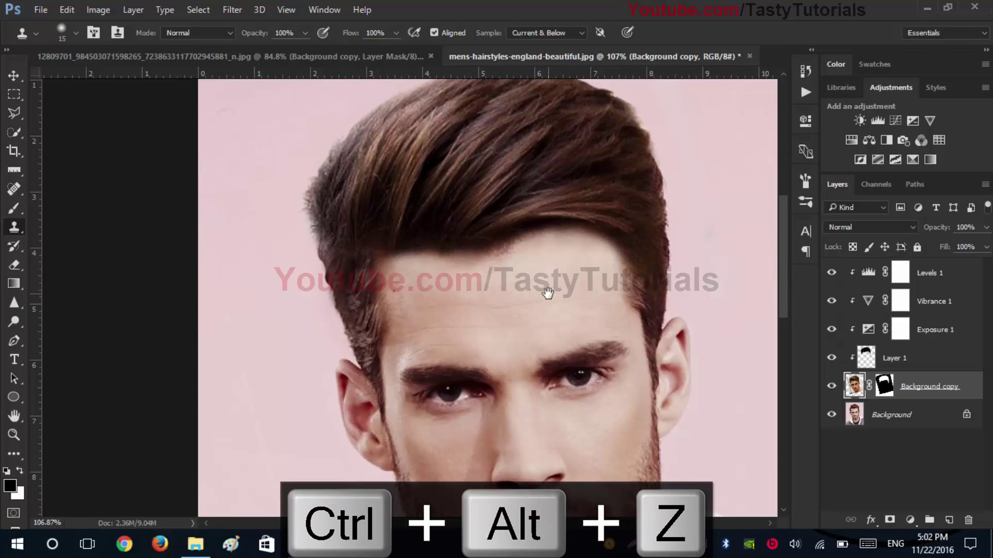
Step: Toggle the hair layer's visibility to compare the finished hairstyle with the original portrait, checking it close up and at full view
scroll(553, 290, up, 4)
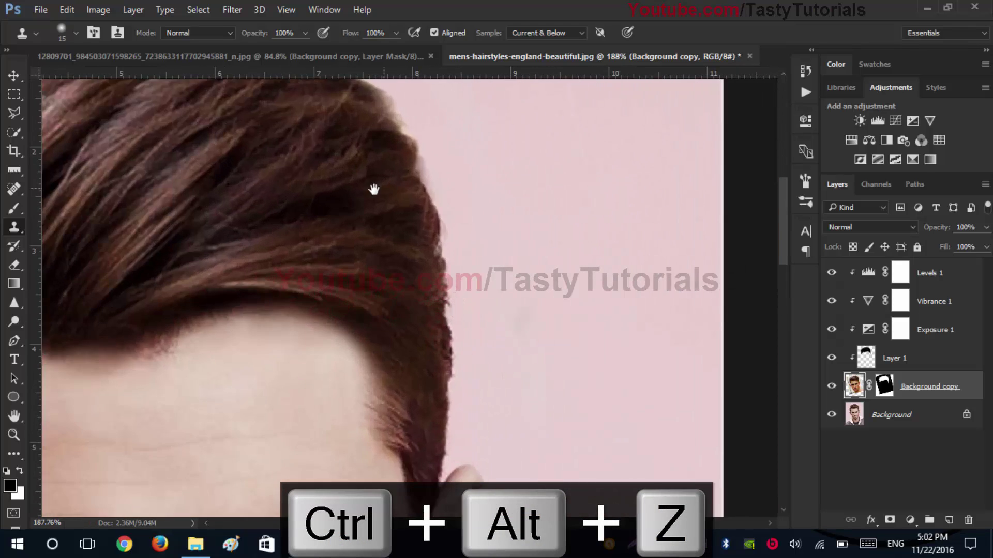
drag(373, 189, 440, 264)
scroll(385, 304, up, 1)
scroll(386, 297, down, 2)
scroll(386, 297, down, 5)
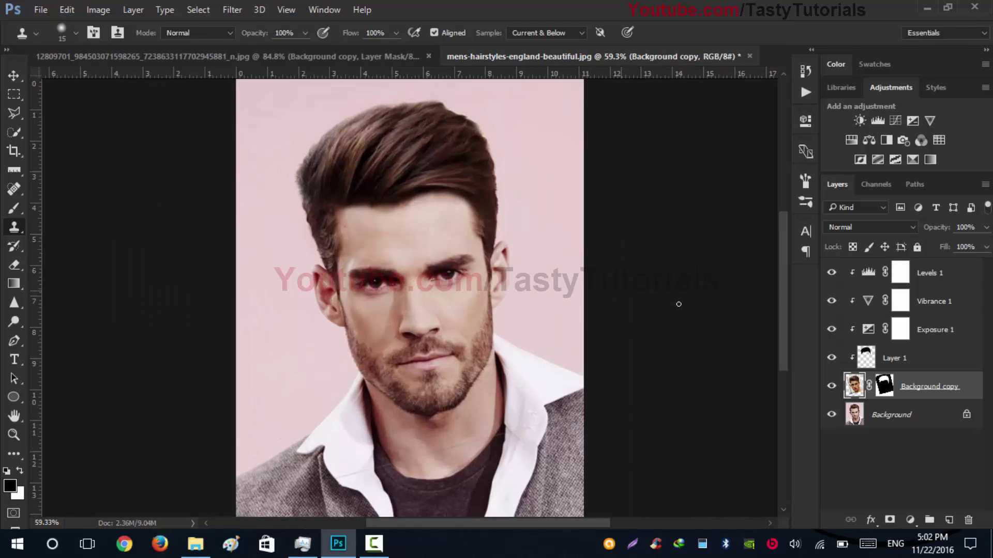
click(831, 388)
click(830, 388)
click(830, 387)
click(830, 388)
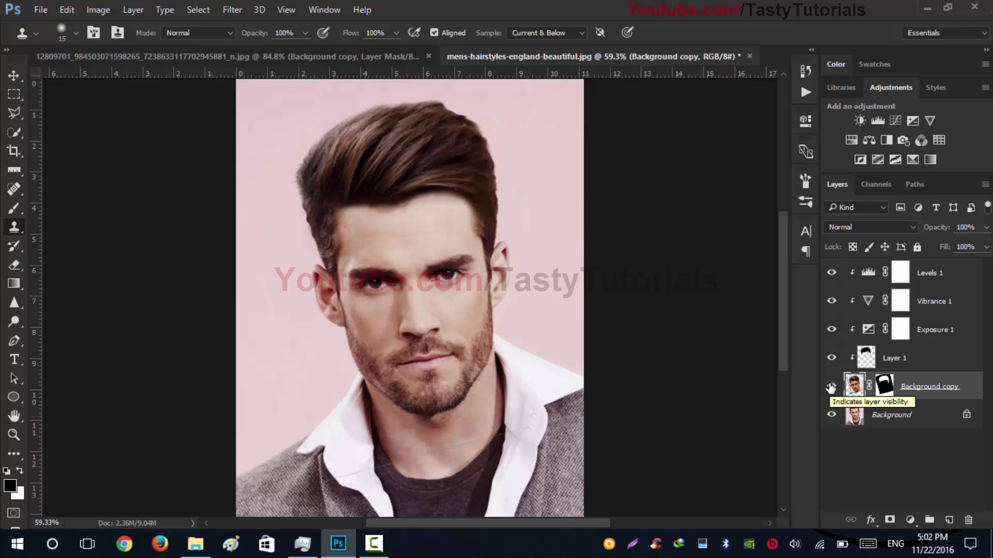
click(830, 388)
click(830, 388)
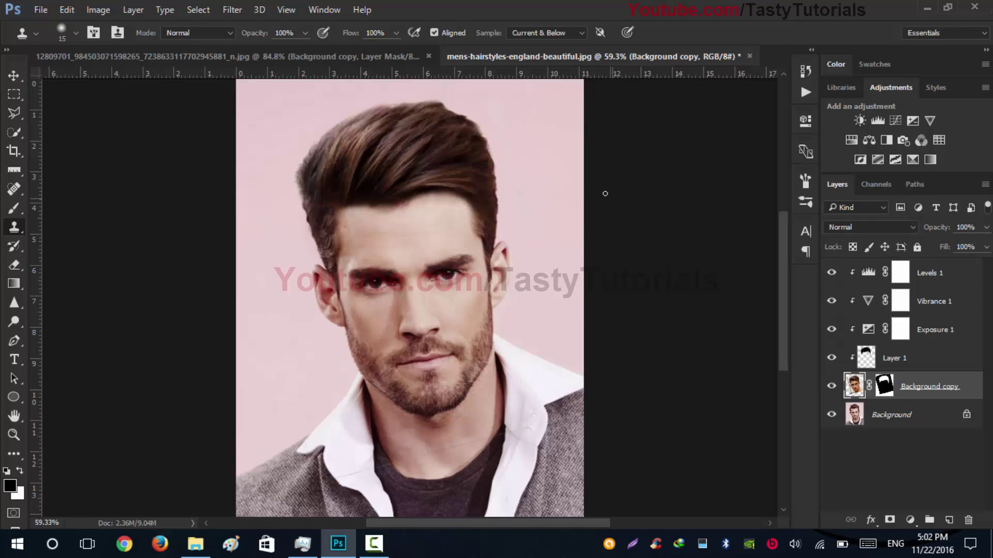
scroll(517, 173, up, 4)
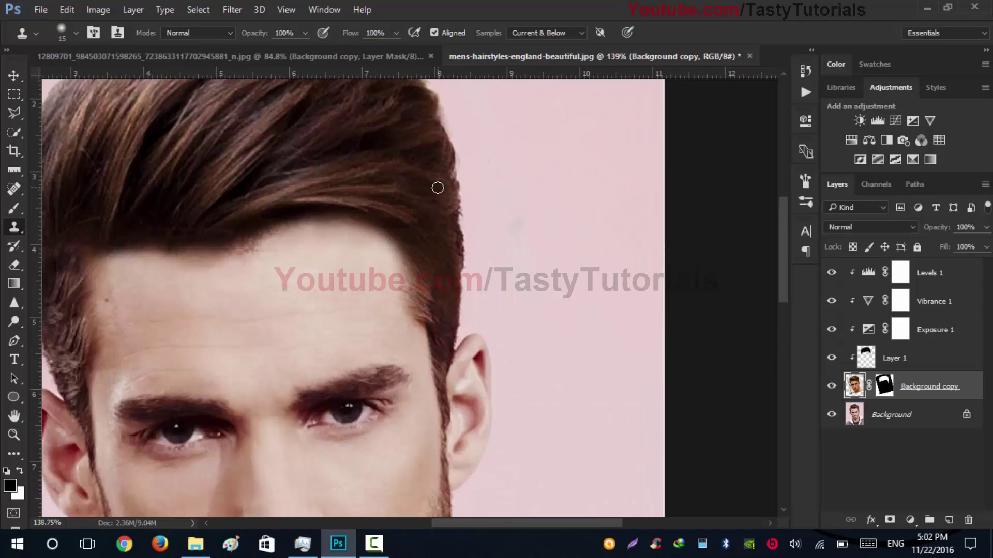
Step: Toggle the visibility of Layer 1 and the Background copy layer to compare the hair close up and zoomed out
click(832, 357)
click(832, 357)
click(831, 358)
click(830, 386)
click(831, 386)
scroll(625, 328, down, 4)
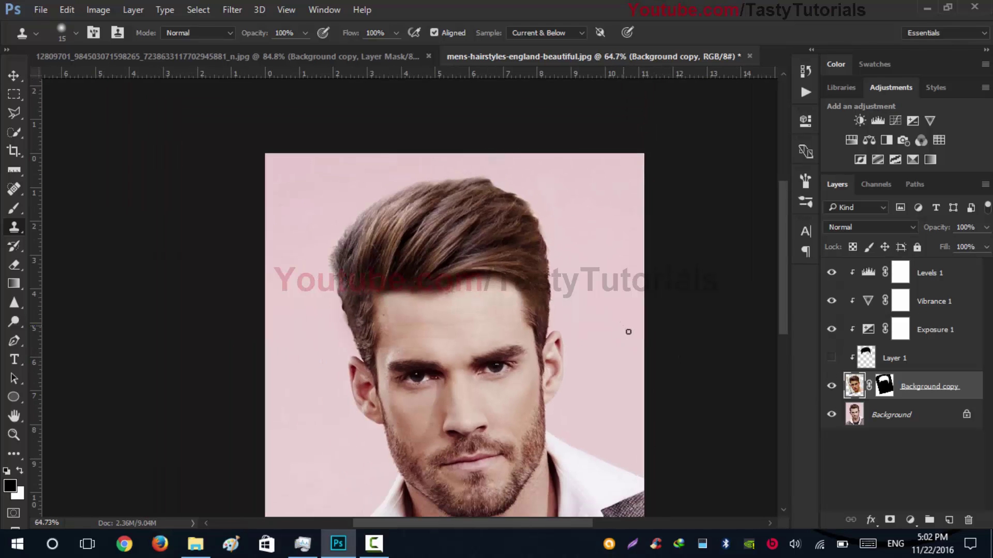
click(832, 357)
click(831, 358)
click(832, 357)
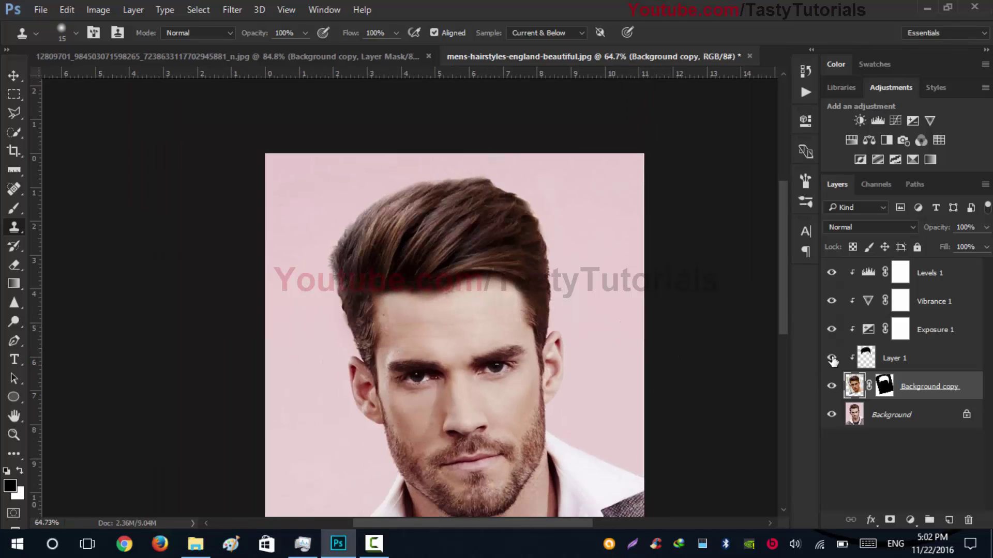
Step: Reduce the opacity of the Soft Light hair layer, Layer 1, to 22%
click(887, 361)
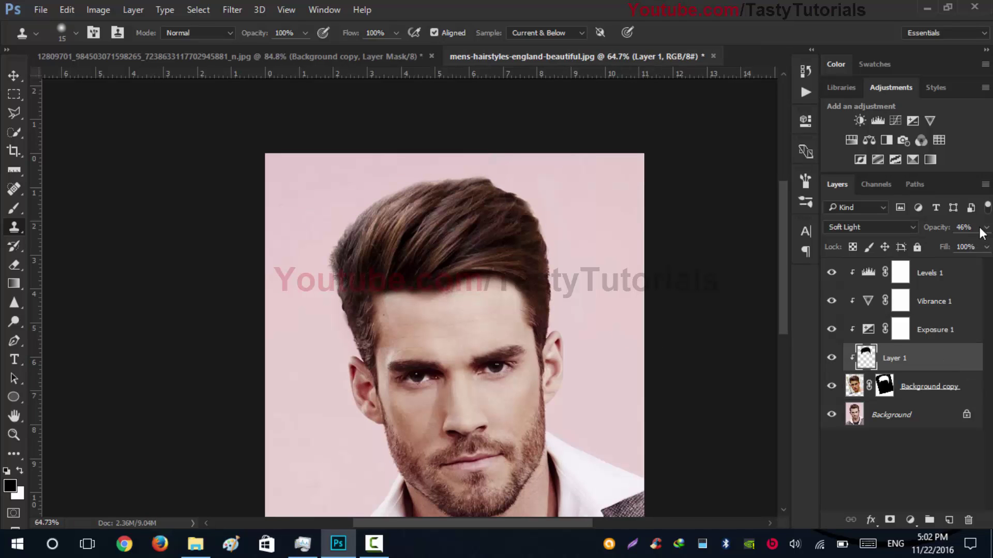
scroll(970, 227, down, 11)
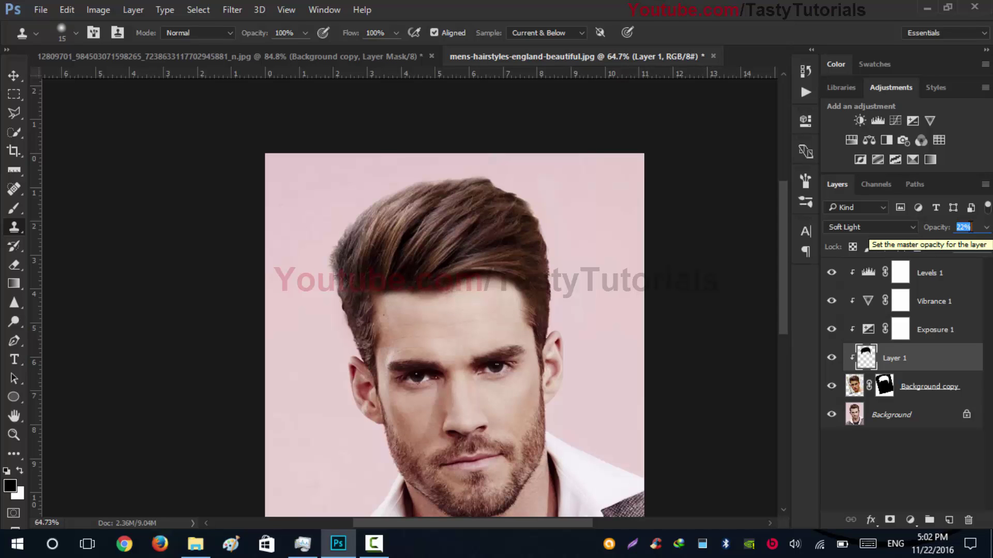
click(830, 439)
Step: Inspect the blended hair at several magnifications and toggle the Background copy layer to compare it with the original portrait
scroll(536, 302, down, 1)
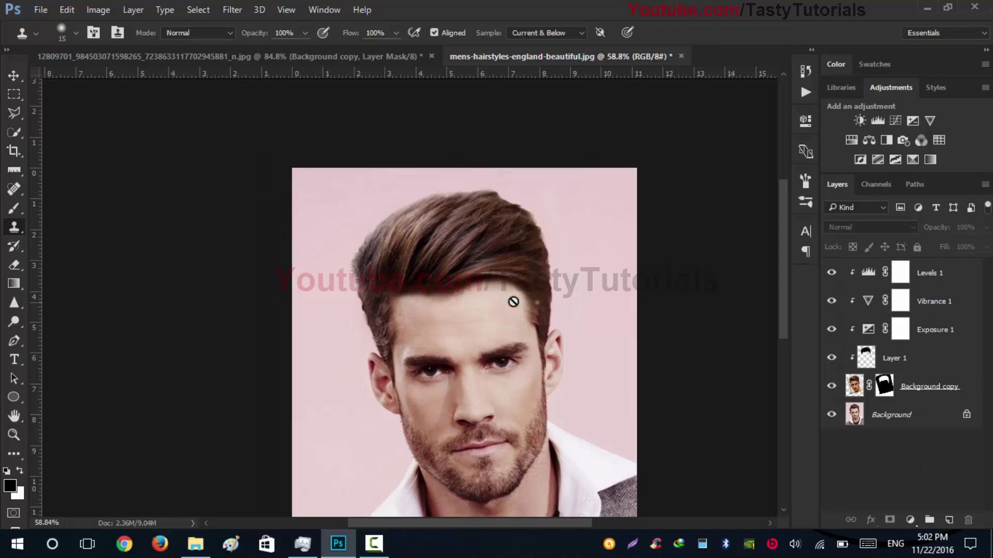
scroll(443, 207, up, 3)
scroll(405, 230, down, 3)
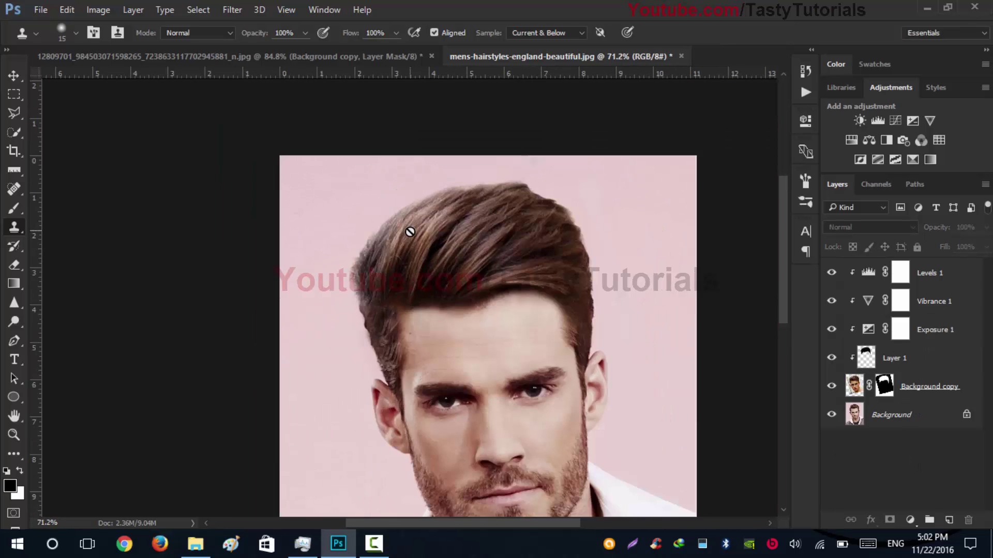
scroll(481, 245, up, 2)
scroll(483, 257, down, 1)
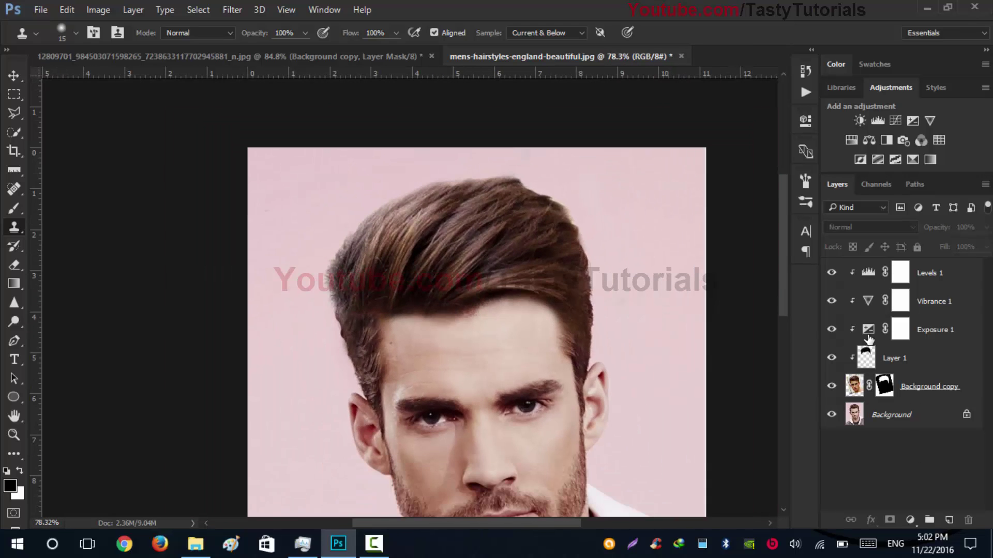
click(831, 389)
click(832, 389)
Step: Open the Camera Raw Filter on the Background copy layer's image and set Tint to +19
click(854, 388)
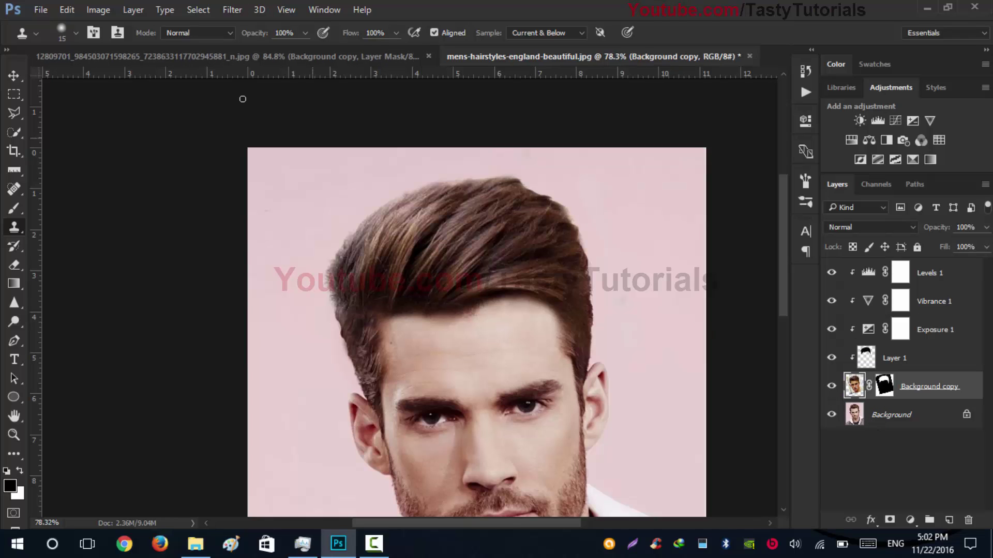
click(232, 9)
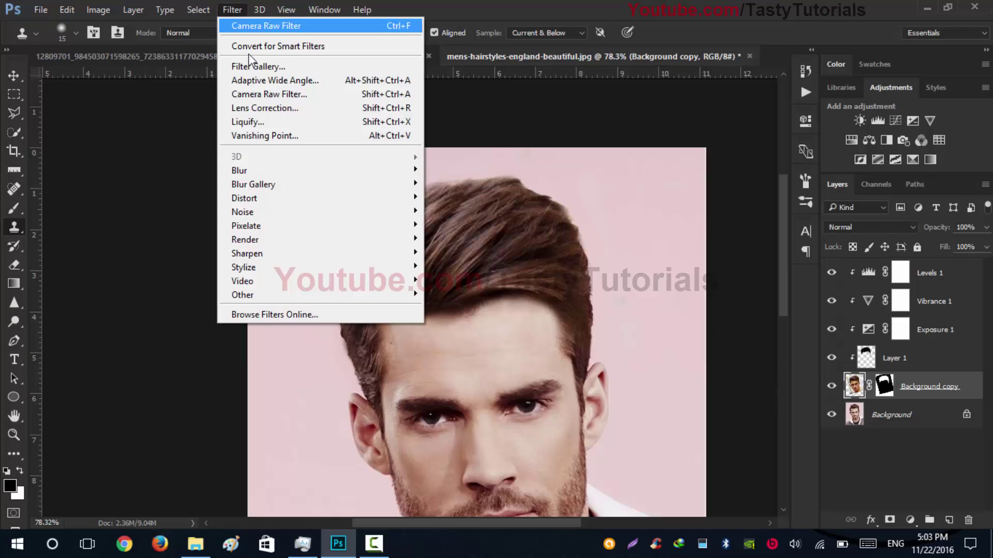
click(280, 94)
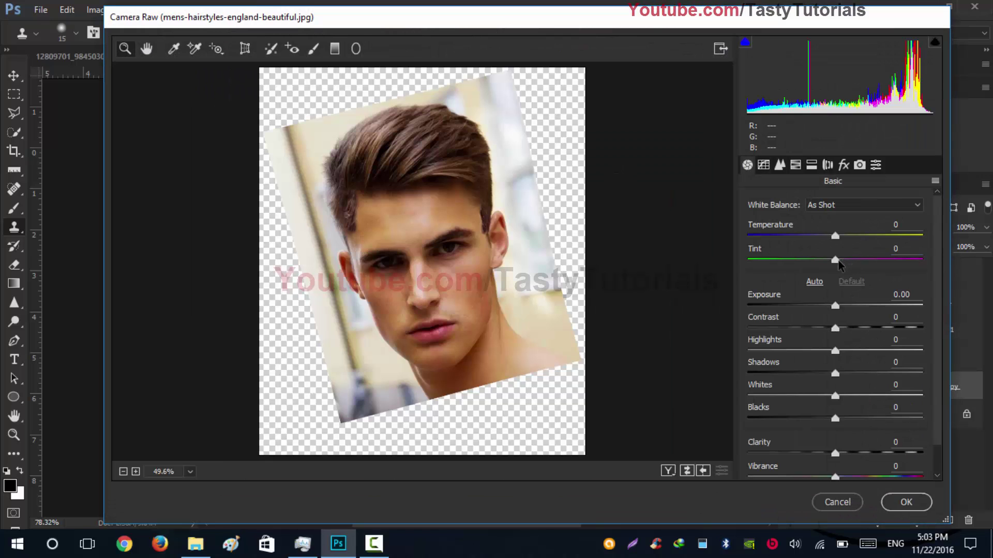
mouse_move(838, 263)
mouse_down()
mouse_move(868, 267)
mouse_move(847, 267)
mouse_up()
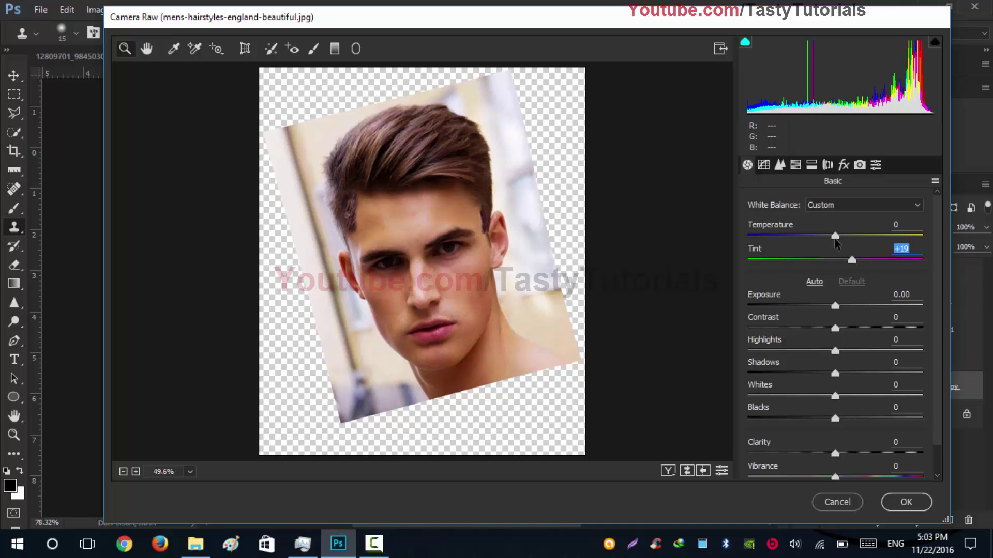
Step: Set Contrast to +13 and Exposure to -0.35, lower the Highlights, and apply the Camera Raw adjustments
drag(835, 331, 830, 310)
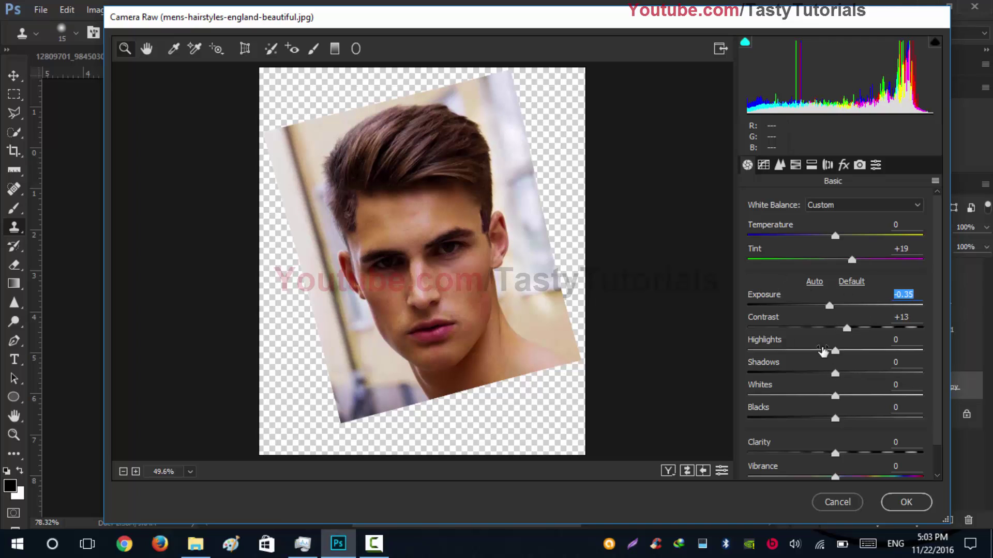
drag(836, 350, 791, 359)
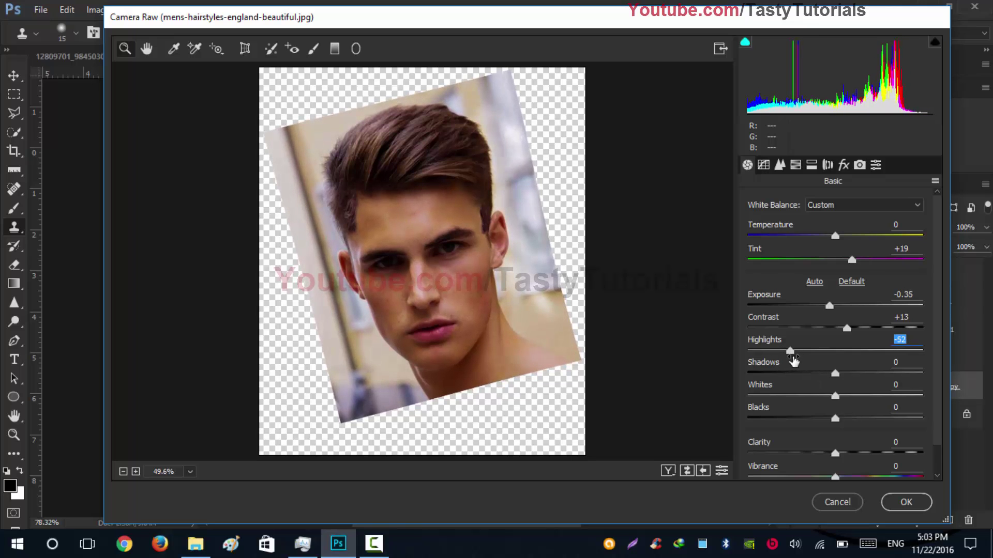
click(810, 352)
click(905, 502)
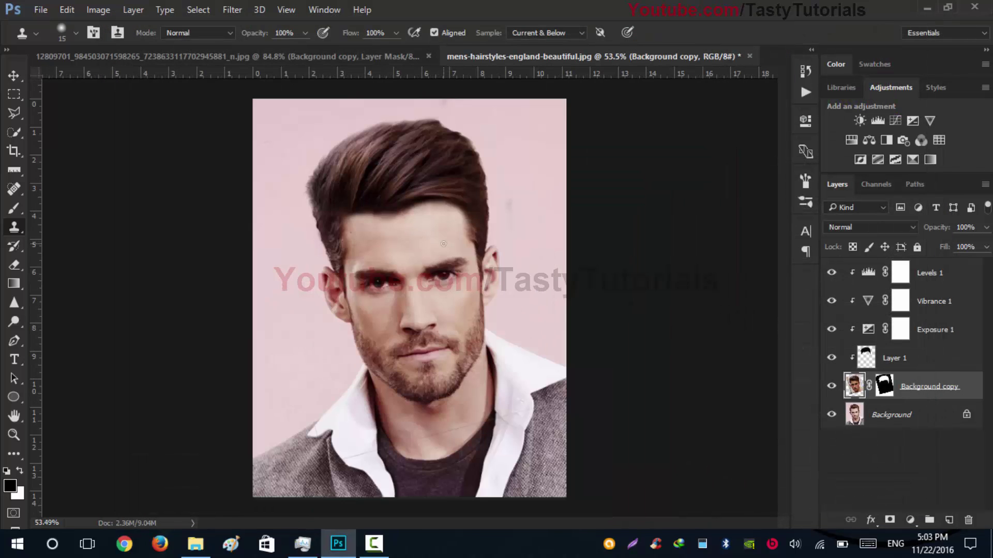
Step: Hide Layer 1 and toggle the Background copy layer to compare the adjusted hair with the original portrait
scroll(400, 174, up, 5)
click(830, 387)
click(831, 387)
click(831, 359)
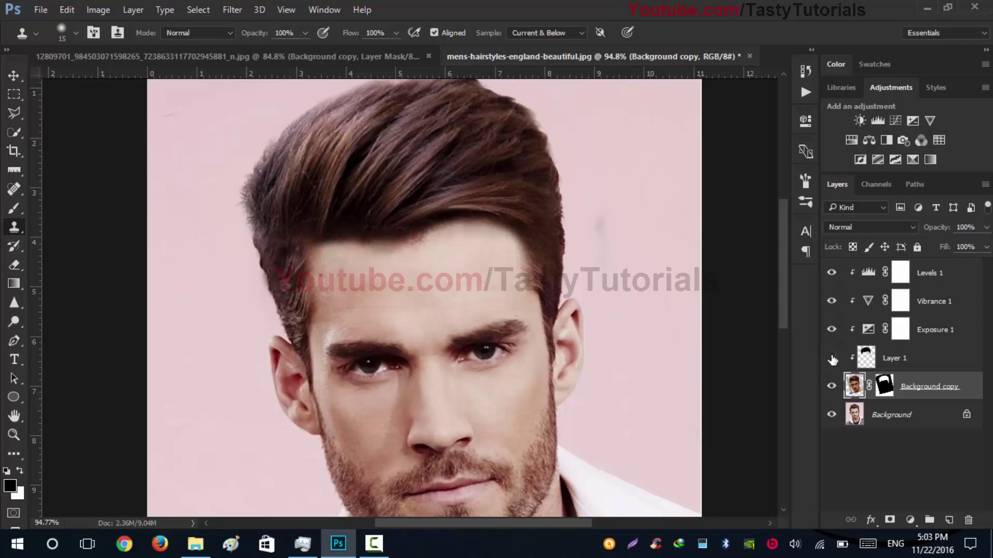
click(831, 387)
click(830, 387)
scroll(563, 297, down, 4)
scroll(408, 183, down, 1)
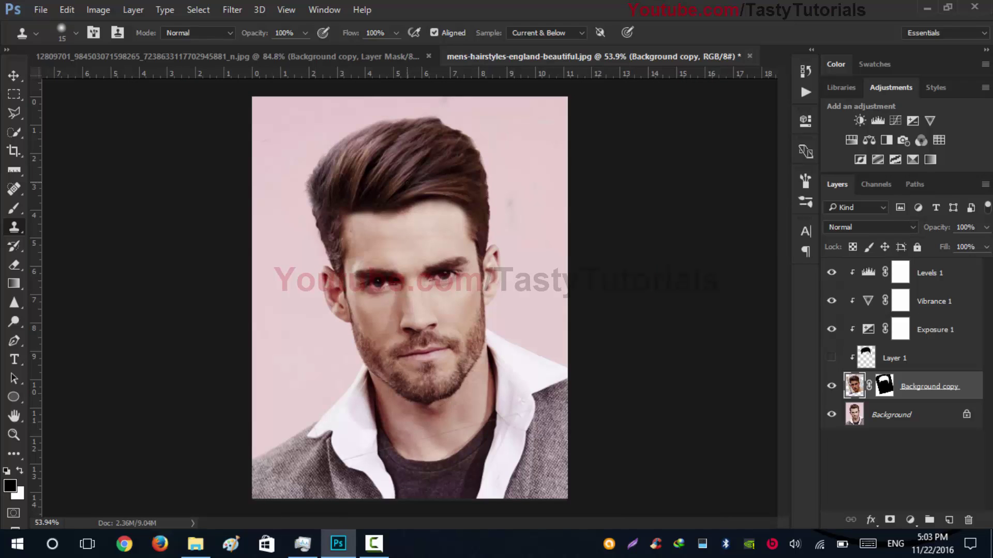
Step: Clone dark hair texture over the side hair between the right temple and ear, undoing strokes that do not blend
scroll(419, 186, up, 5)
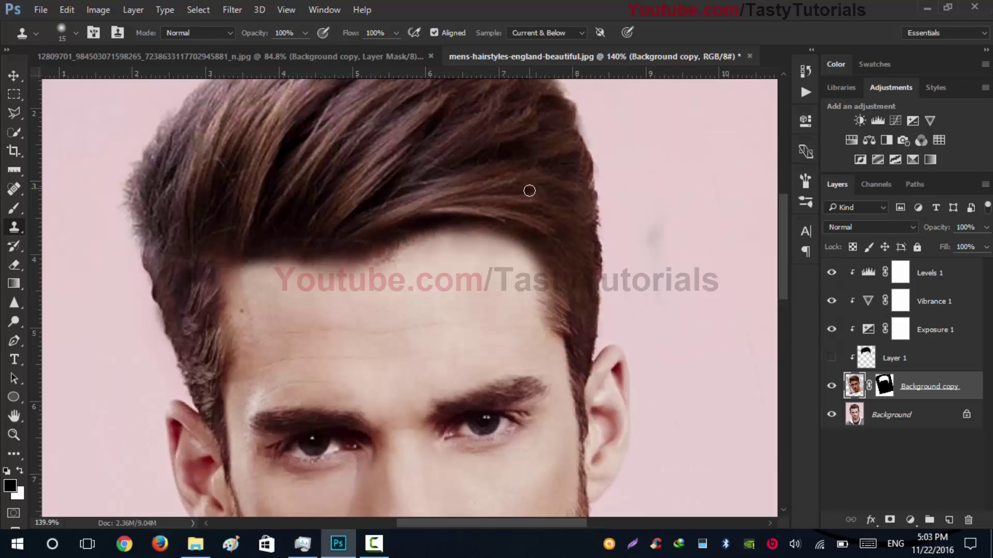
scroll(555, 275, up, 3)
scroll(610, 368, up, 4)
key(ctrl+z)
alt+click(591, 358)
mouse_move(588, 310)
mouse_down()
mouse_move(583, 276)
mouse_move(580, 300)
mouse_move(594, 279)
mouse_move(580, 273)
mouse_move(576, 234)
mouse_move(592, 256)
mouse_move(589, 239)
mouse_move(576, 252)
mouse_move(578, 209)
mouse_move(584, 238)
mouse_move(610, 240)
mouse_move(609, 337)
mouse_up()
alt+click(575, 266)
key(ctrl+alt+z)
alt+click(584, 310)
key(ctrl+alt+z)
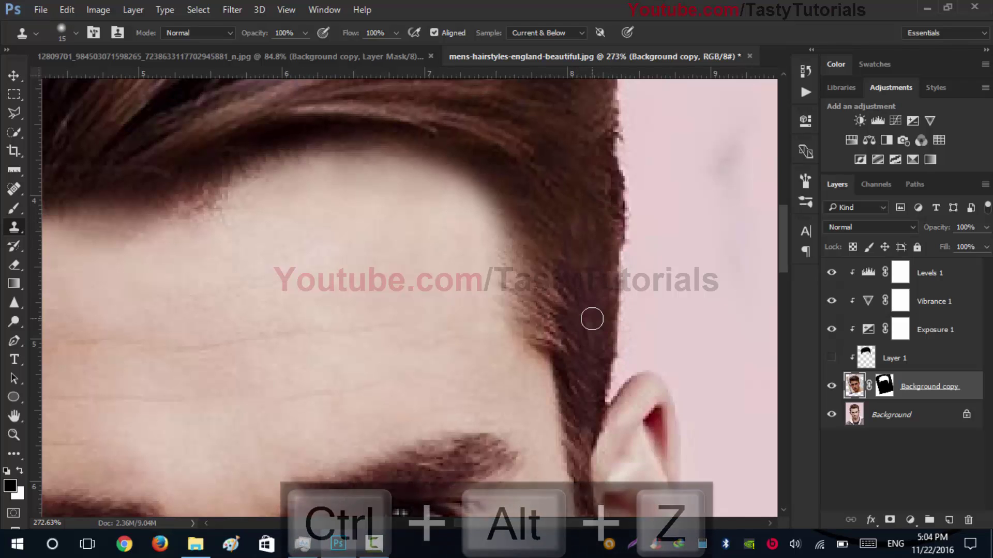
alt+click(572, 326)
mouse_move(558, 257)
mouse_down()
mouse_move(586, 206)
mouse_move(580, 245)
mouse_move(567, 199)
mouse_move(575, 216)
mouse_move(562, 234)
mouse_move(578, 192)
mouse_move(599, 240)
mouse_up()
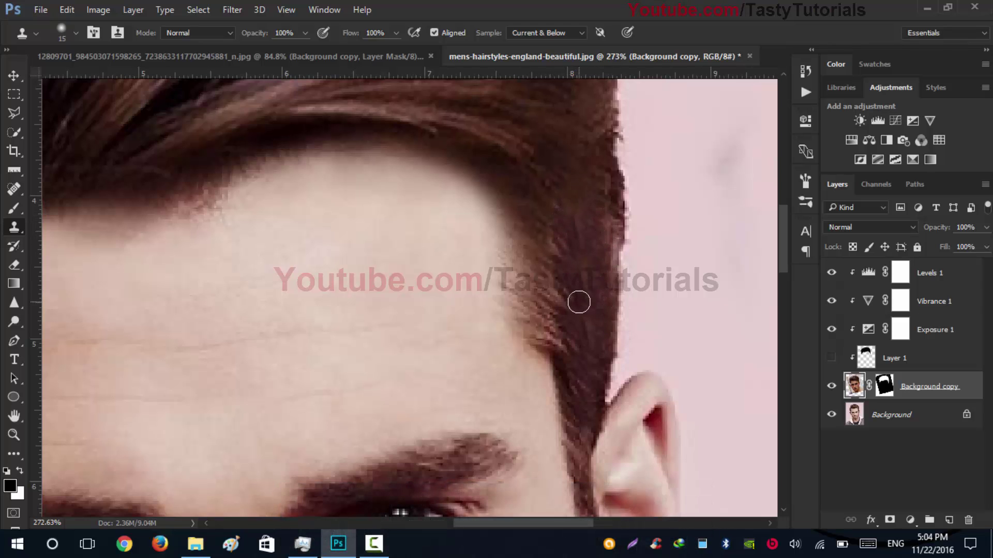
Step: Examine the retouched side hair at different magnifications and toggle the Background copy layer to compare before and after
scroll(574, 310, down, 6)
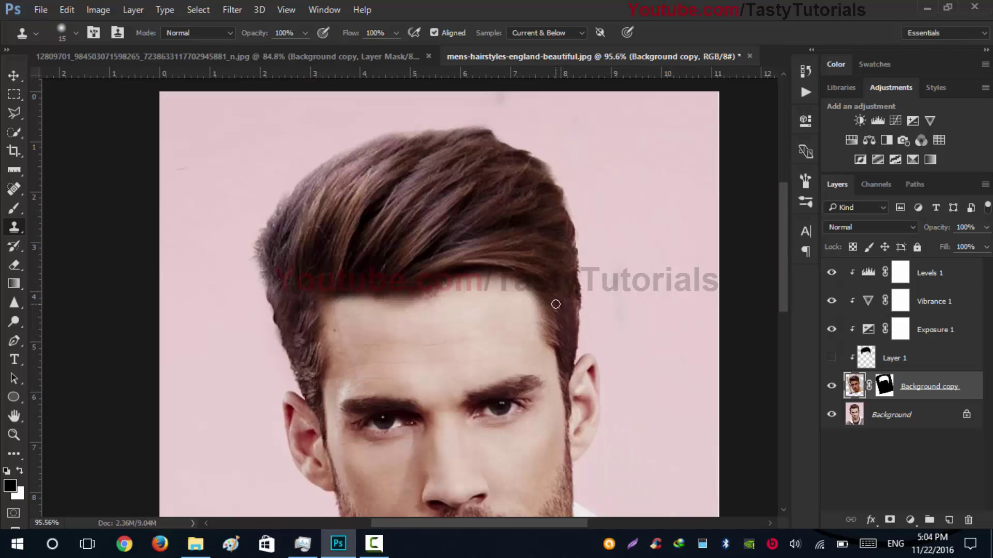
scroll(555, 305, up, 3)
scroll(561, 288, down, 4)
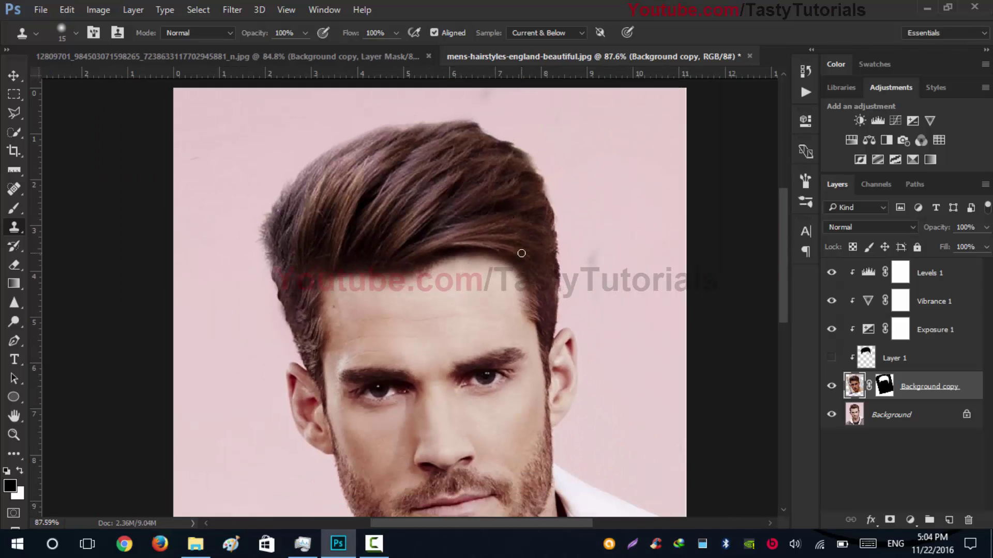
scroll(387, 218, up, 1)
click(832, 388)
click(831, 388)
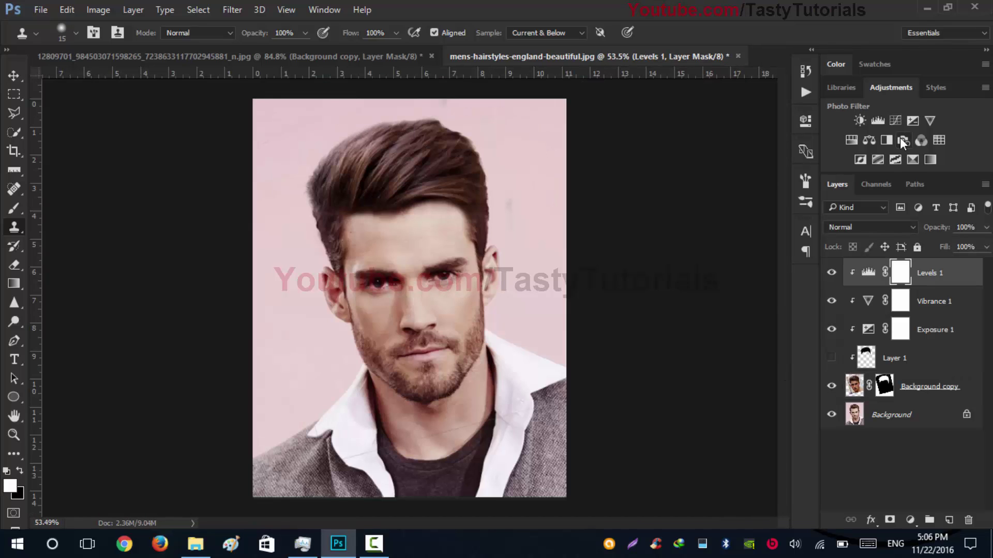
Step: Add a Photo Filter adjustment above the Levels 1 layer
click(900, 137)
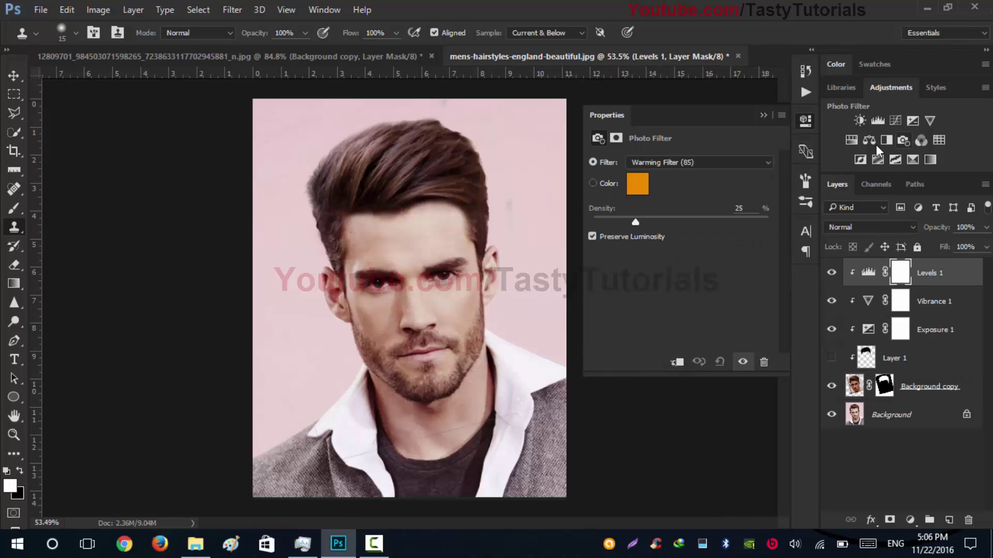
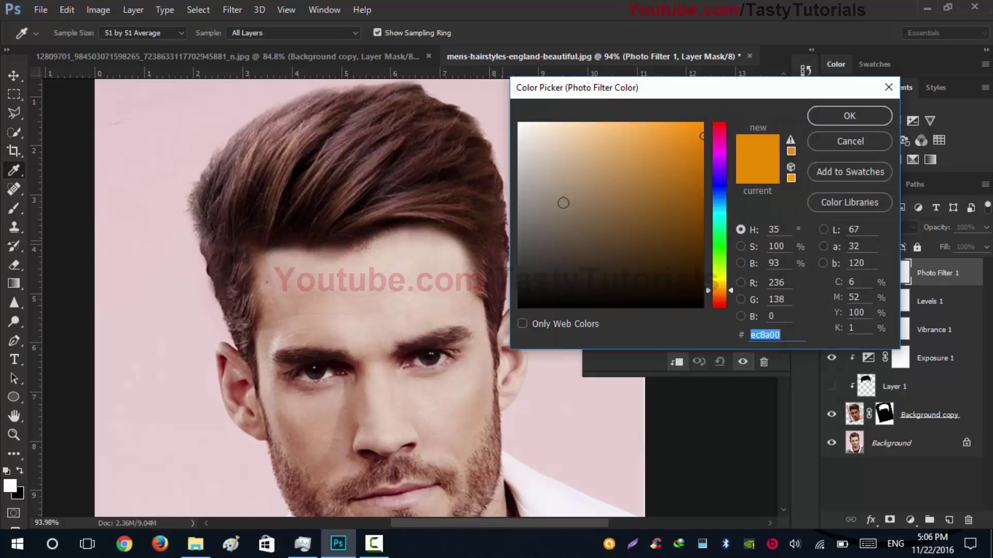
Step: Sample the portrait's pale backdrop (e0d0c4) as a custom color for the Photo Filter
click(490, 423)
click(187, 106)
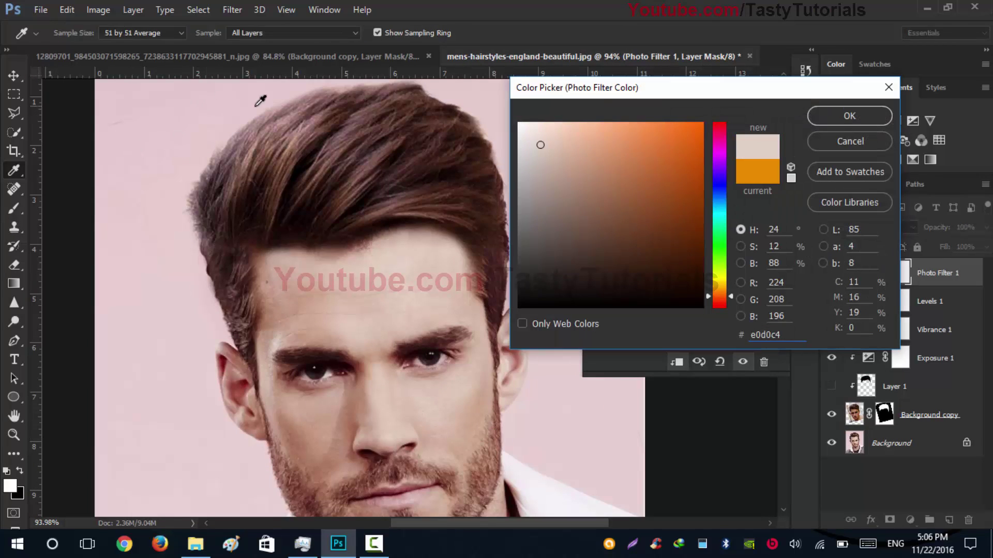
click(836, 120)
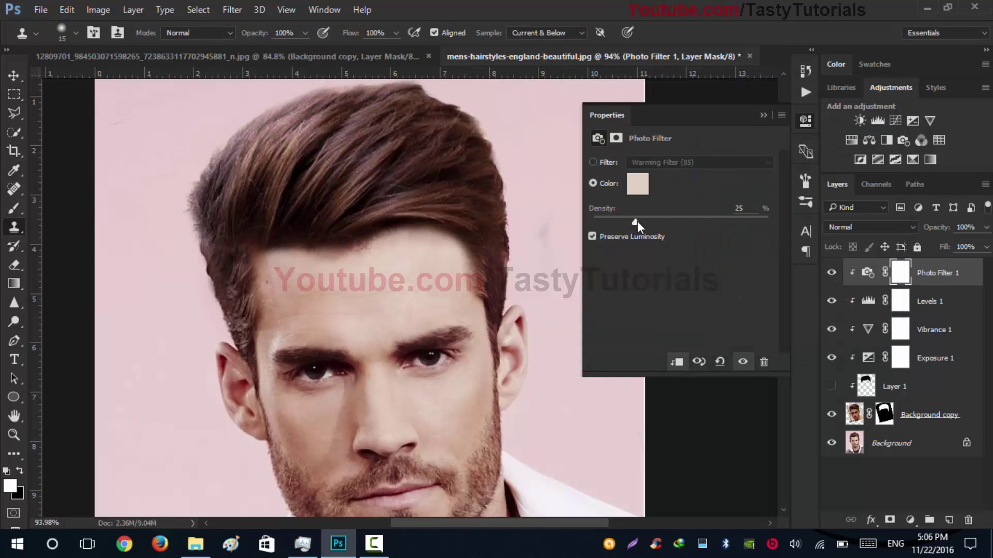
Step: Switch the Photo Filter from a custom color to a preset, try several presets including Orange, and lower its density
click(593, 163)
scroll(666, 162, down, 7)
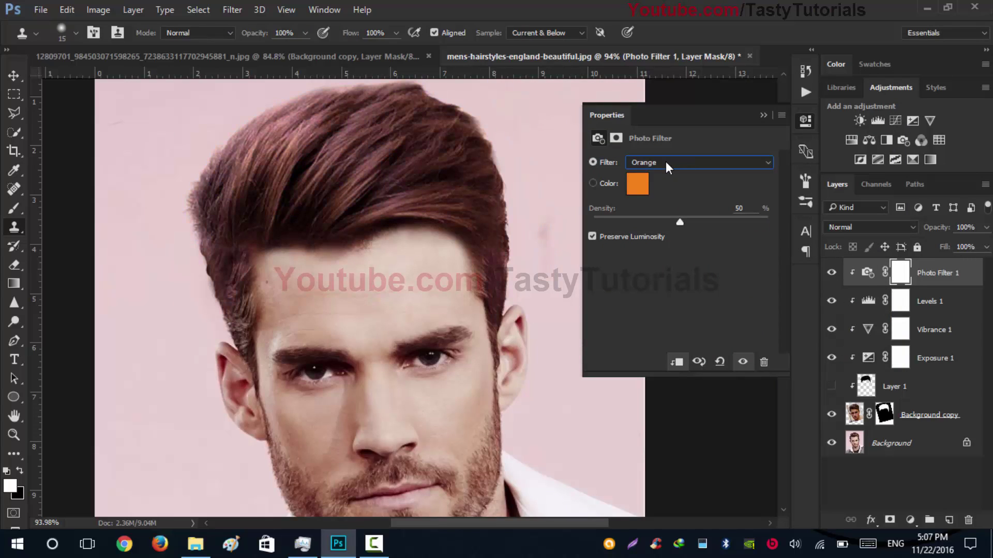
scroll(665, 162, down, 1)
scroll(665, 163, up, 2)
scroll(666, 162, down, 4)
scroll(665, 162, up, 4)
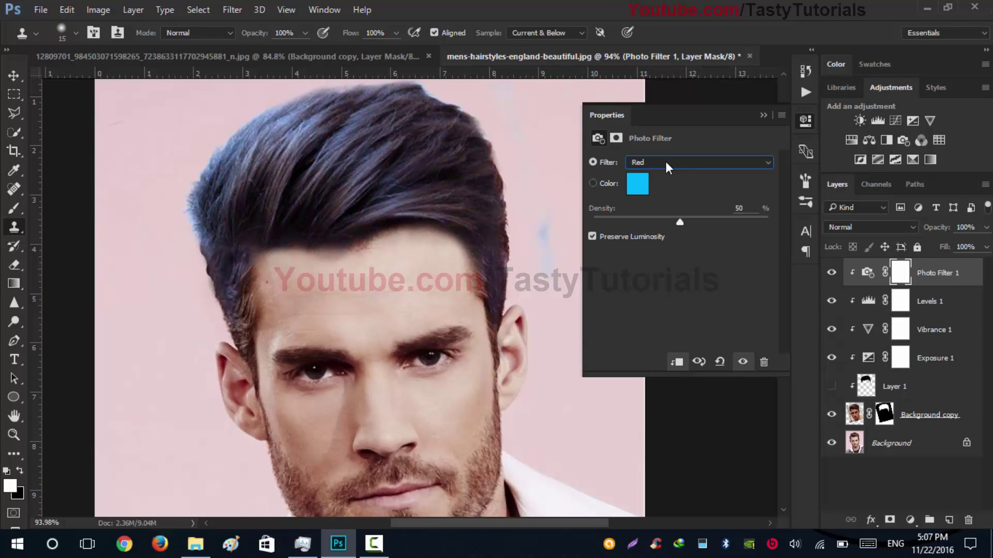
scroll(665, 161, down, 1)
drag(680, 222, 623, 222)
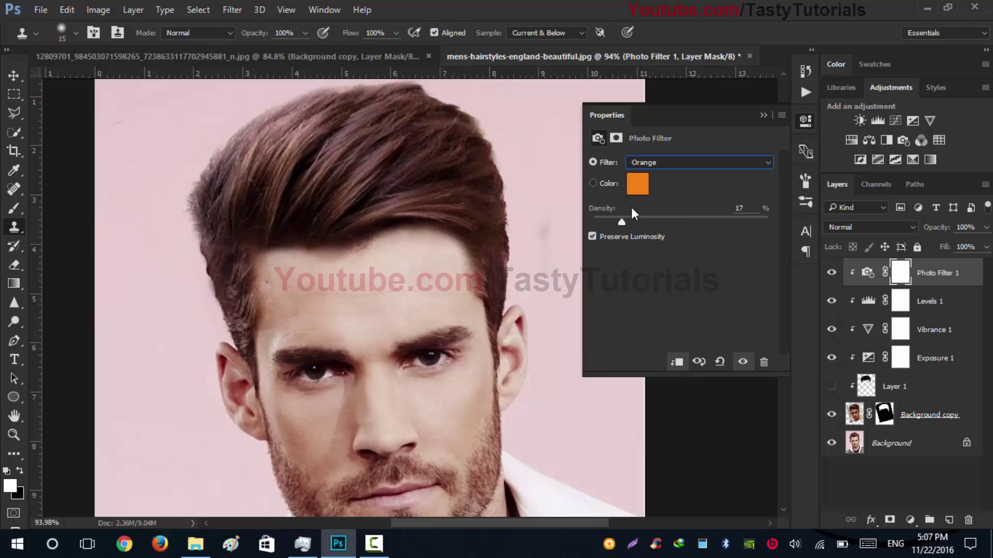
click(764, 115)
Step: Compare the filtered hair with the original portrait by toggling the Background copy layer, and examine the side hair up close
scroll(478, 296, up, 10)
click(831, 416)
click(832, 416)
click(832, 416)
click(832, 415)
scroll(560, 308, down, 7)
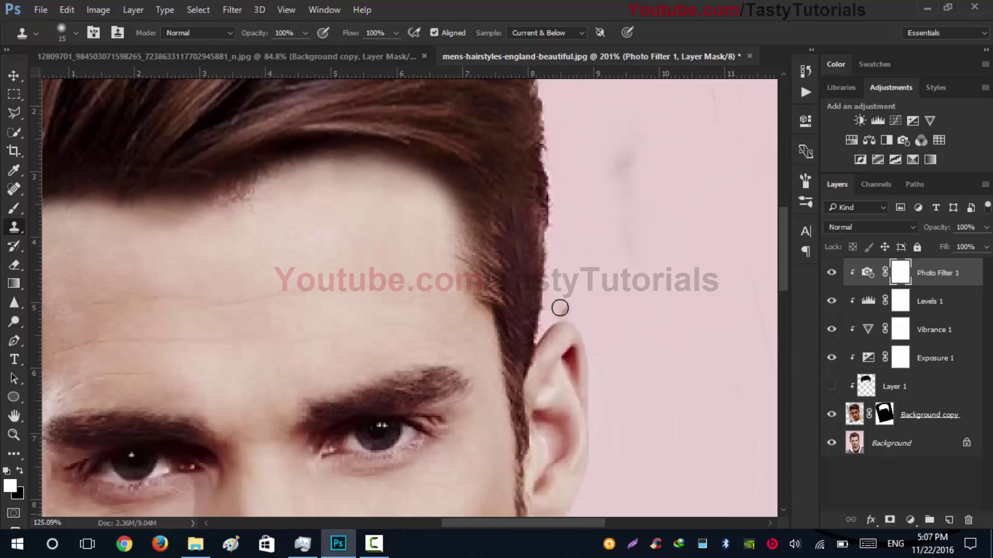
scroll(560, 309, down, 6)
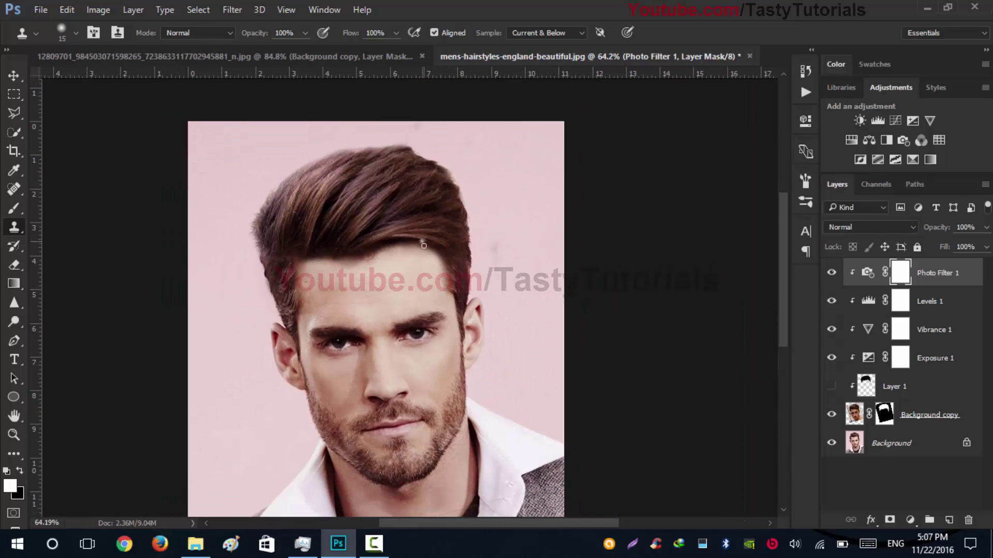
scroll(523, 302, up, 5)
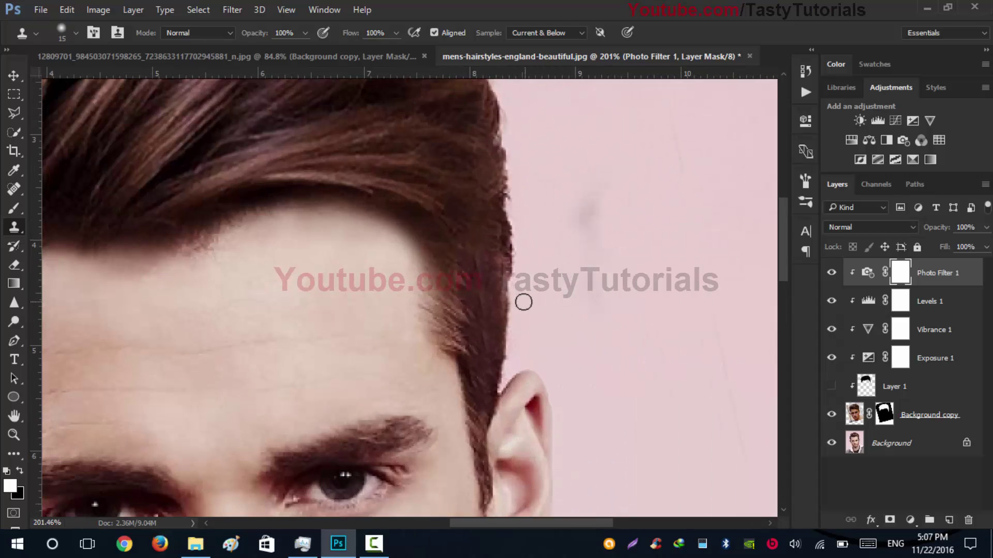
scroll(620, 277, down, 2)
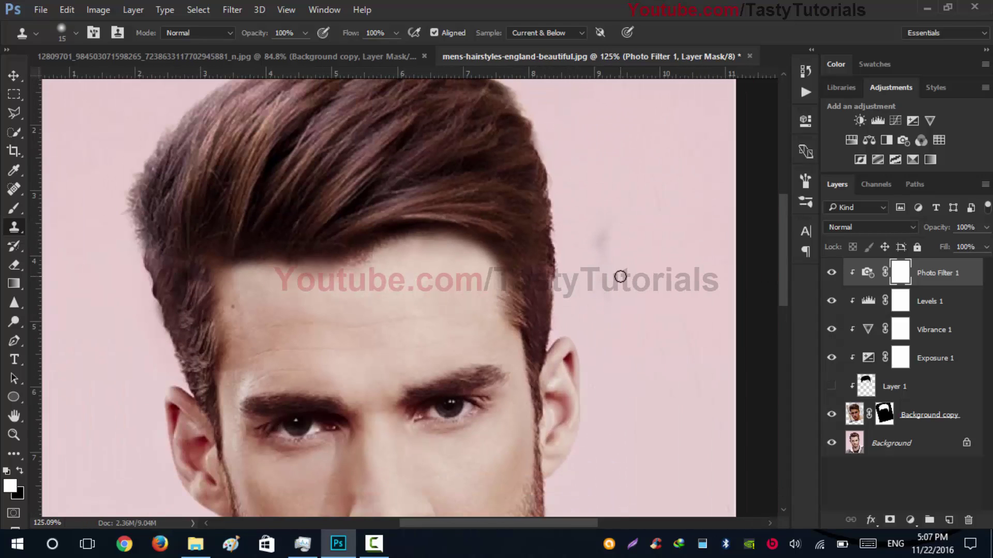
click(833, 415)
click(833, 415)
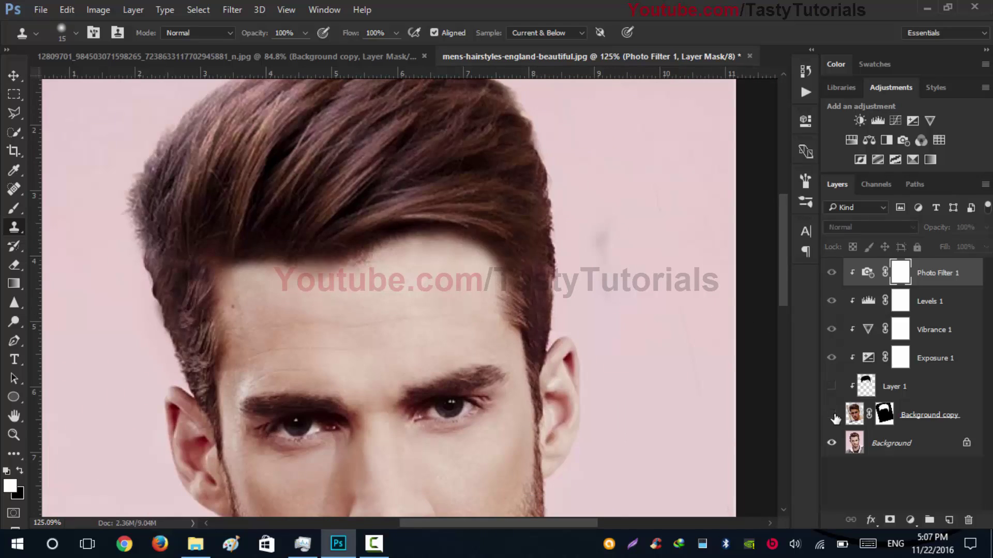
click(832, 416)
click(833, 415)
Step: Paint black on the Background copy layer mask over the grey smudge on the backdrop beside the hair, undoing the white test stroke
click(872, 416)
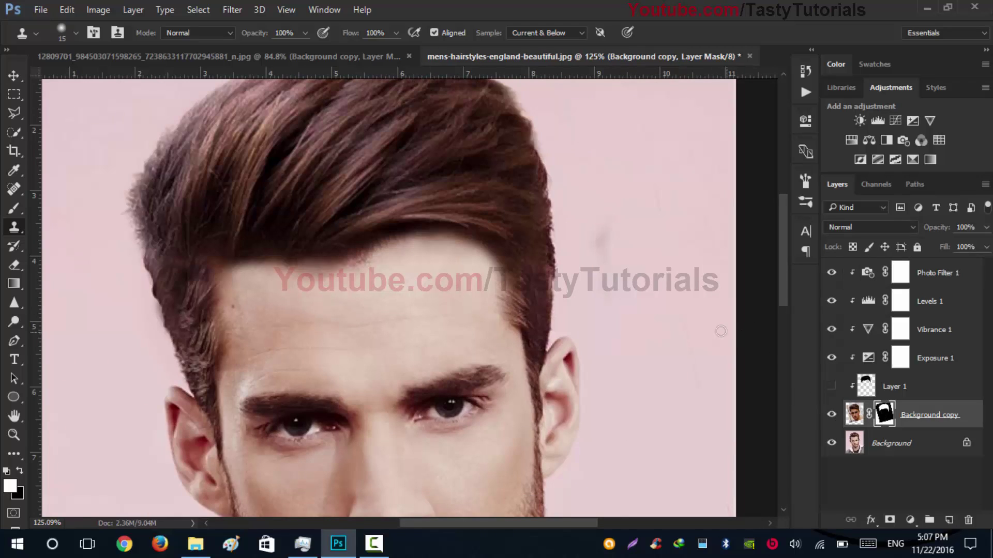
key(b)
drag(616, 166, 631, 317)
key(ctrl+alt+z)
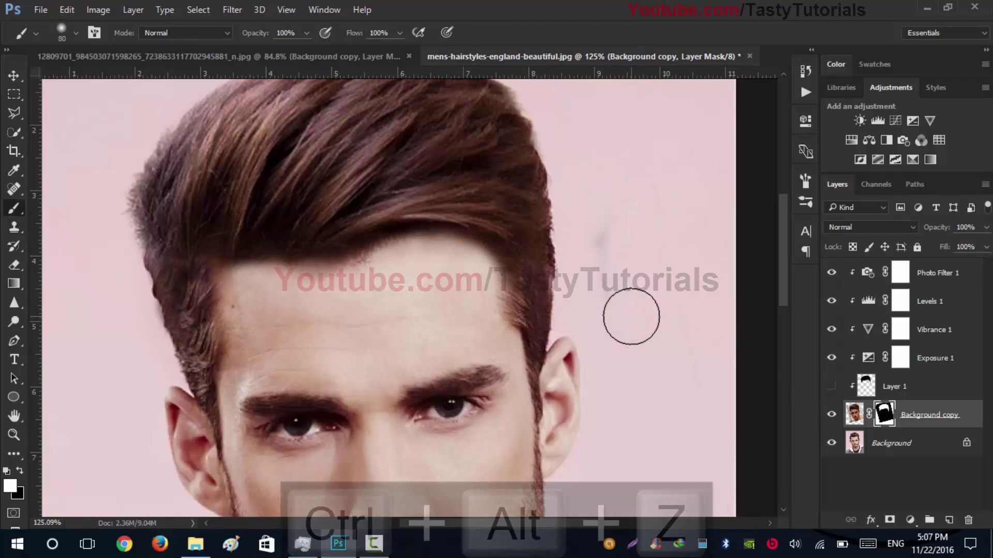
key(x)
mouse_move(633, 156)
mouse_down()
mouse_move(635, 294)
mouse_move(616, 298)
mouse_move(622, 193)
mouse_move(599, 116)
mouse_move(599, 254)
mouse_move(645, 374)
mouse_move(621, 108)
mouse_move(720, 349)
mouse_up()
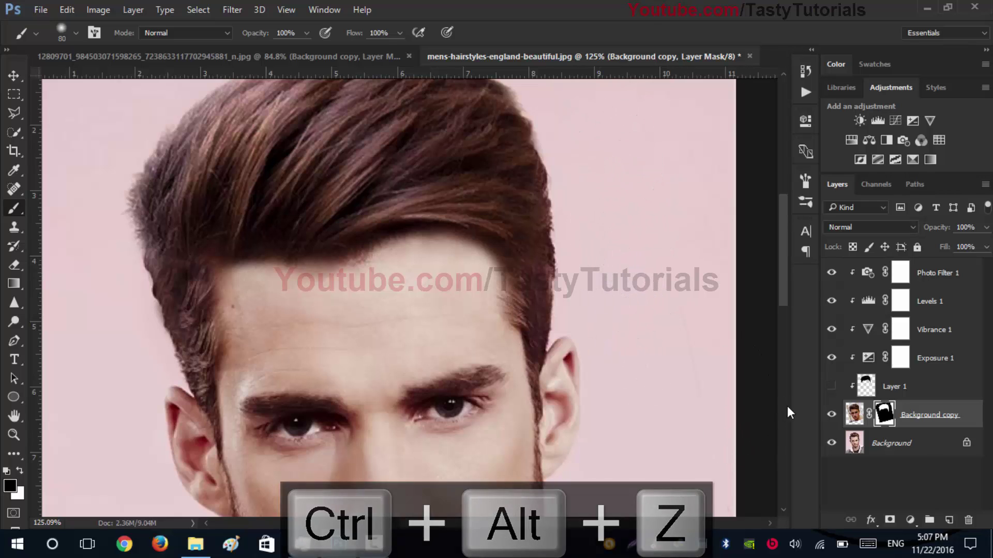
Step: Paint black on the Background copy mask with a 35 px brush to reveal the original side hair between temple and ear
scroll(599, 347, up, 3)
scroll(524, 333, up, 1)
key(bracketleft)
key(bracketleft)
key(bracketleft)
key(bracketleft)
key(bracketleft)
key(bracketleft)
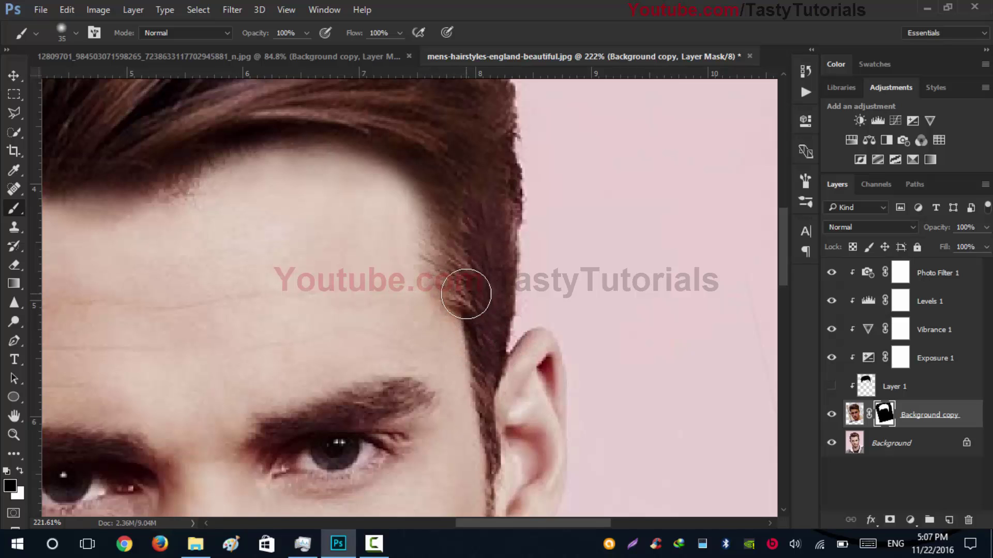
mouse_move(465, 294)
mouse_down()
mouse_move(468, 257)
mouse_move(493, 320)
mouse_move(482, 230)
mouse_move(494, 365)
mouse_move(529, 213)
mouse_up()
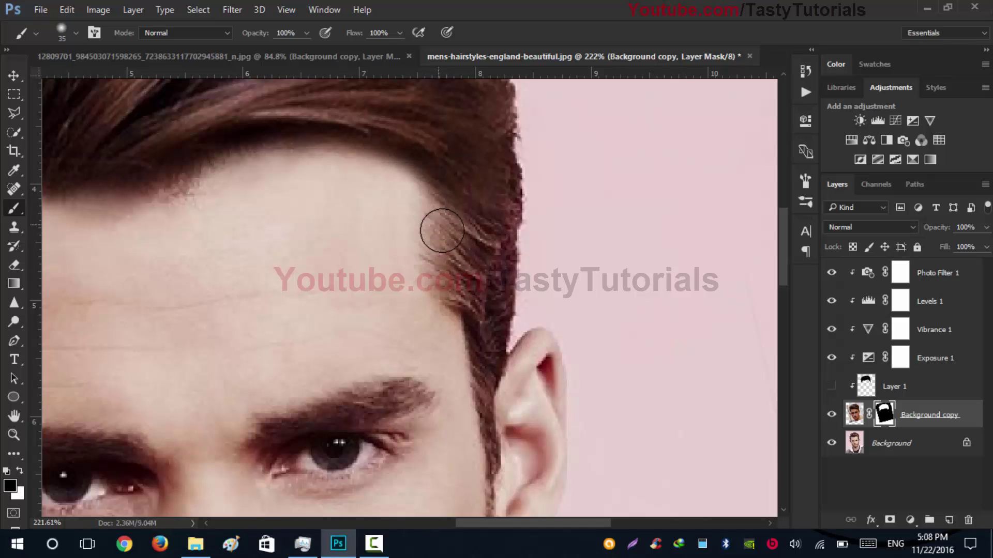
scroll(450, 304, down, 14)
scroll(511, 208, up, 9)
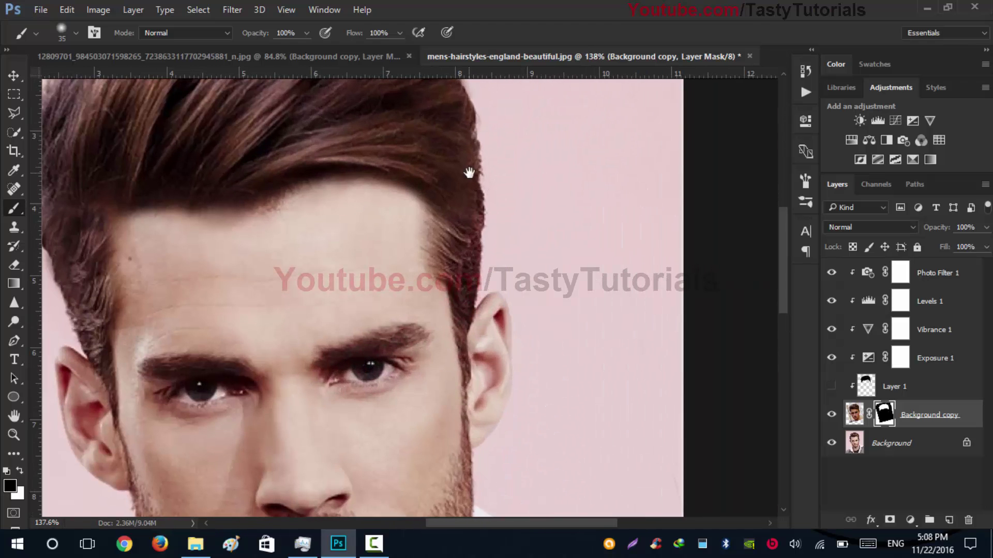
key(ctrl+alt+z)
Step: Duplicate the Background layer and toggle Background copy to compare the new hair with the original
scroll(492, 232, down, 4)
scroll(402, 231, up, 5)
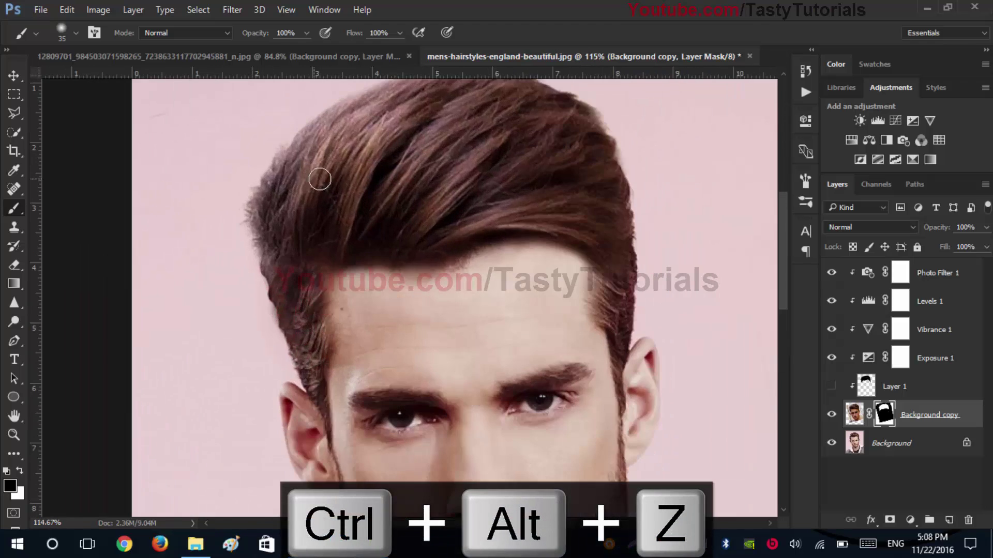
drag(426, 228, 355, 259)
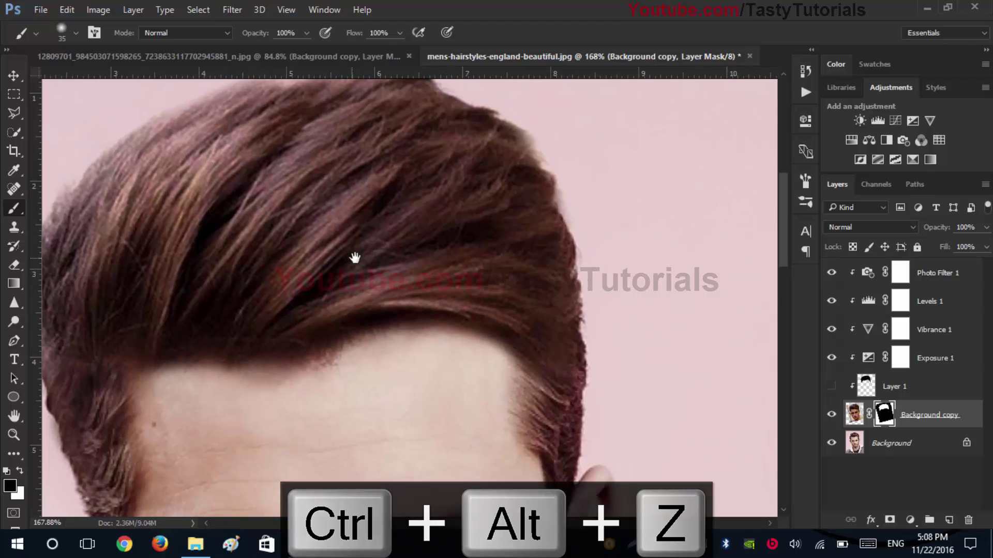
click(832, 415)
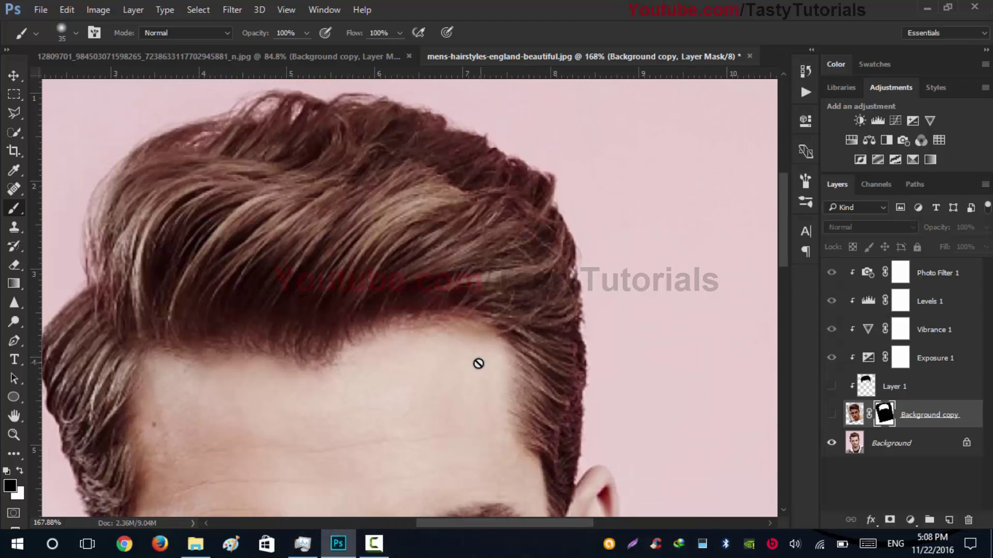
scroll(478, 363, down, 5)
click(875, 451)
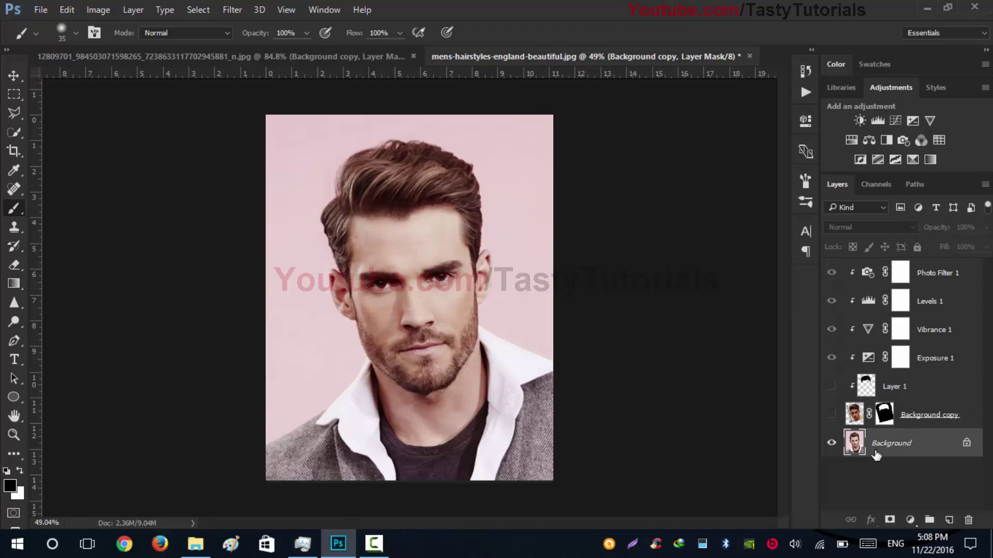
key(ctrl+j)
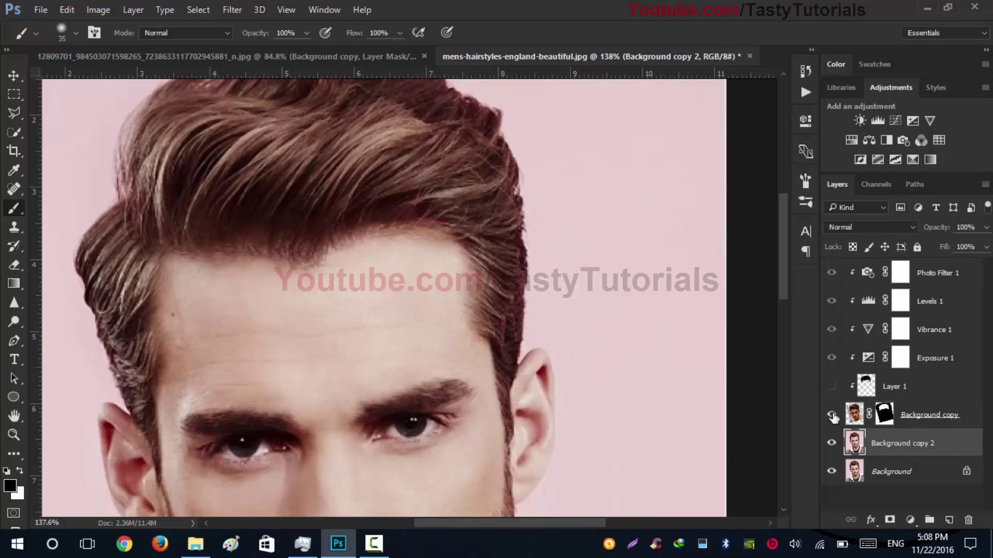
click(831, 415)
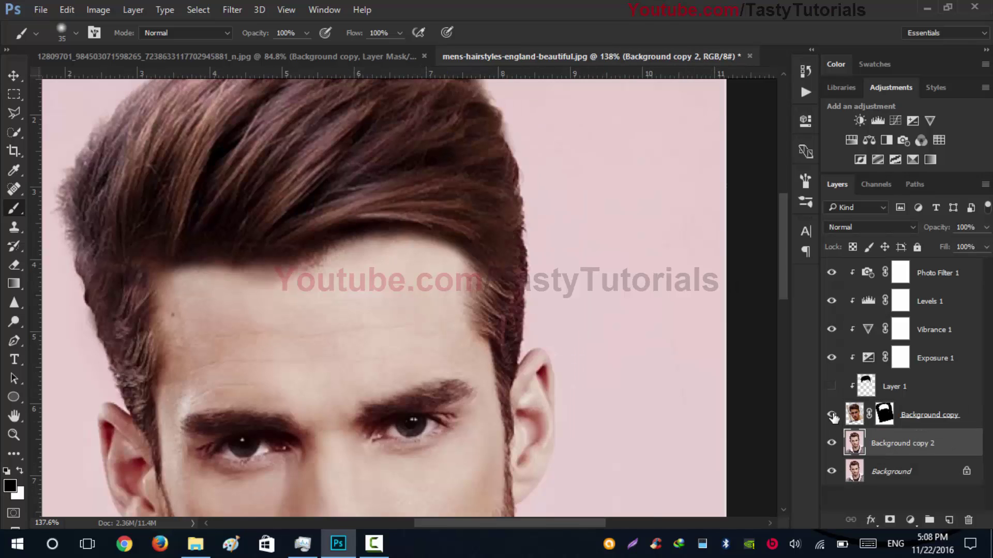
click(832, 416)
click(833, 416)
Step: Turn Layer 1 back on, compare the hair with and without it, and set its opacity to 9%
click(831, 387)
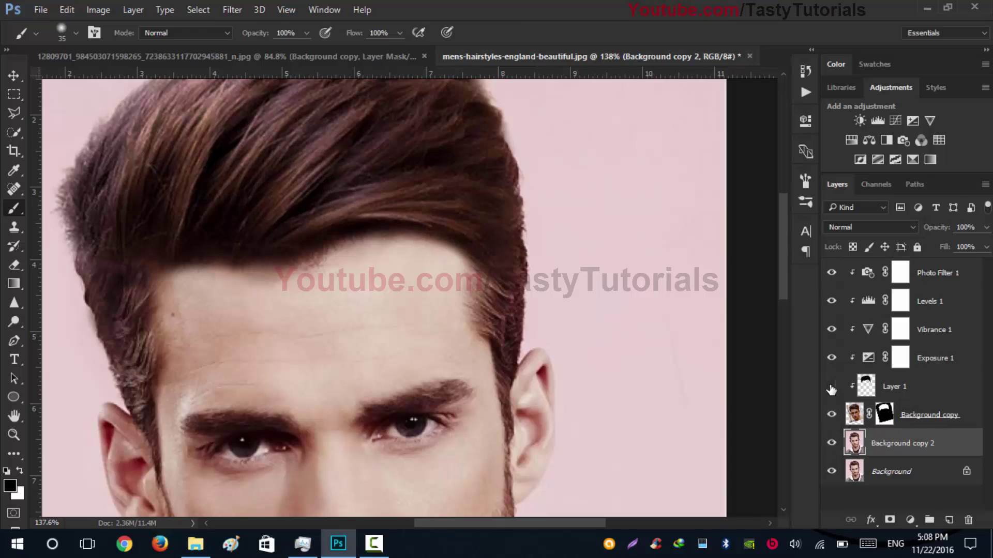
click(831, 388)
click(830, 387)
scroll(571, 331, down, 3)
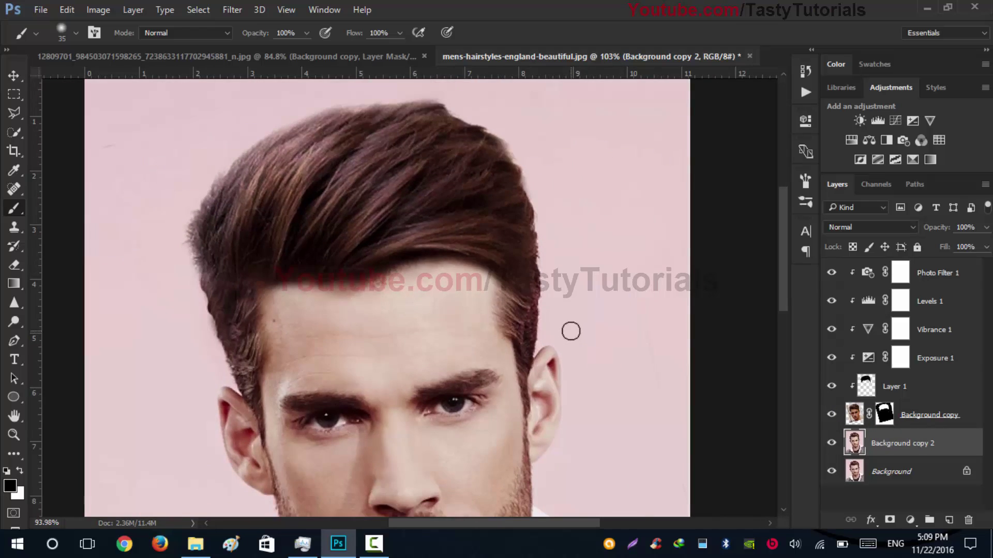
scroll(571, 331, down, 3)
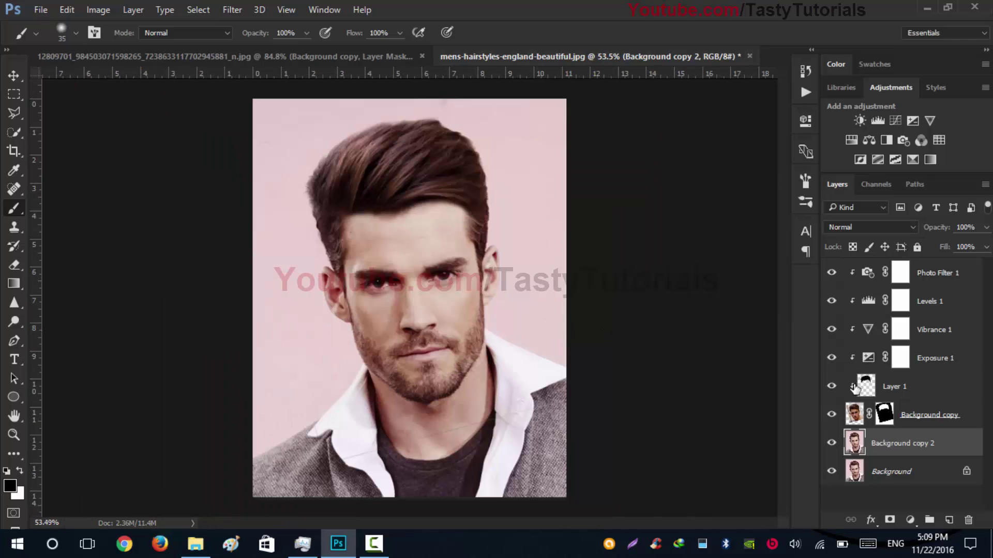
click(831, 387)
click(832, 387)
click(879, 387)
drag(936, 234, 918, 237)
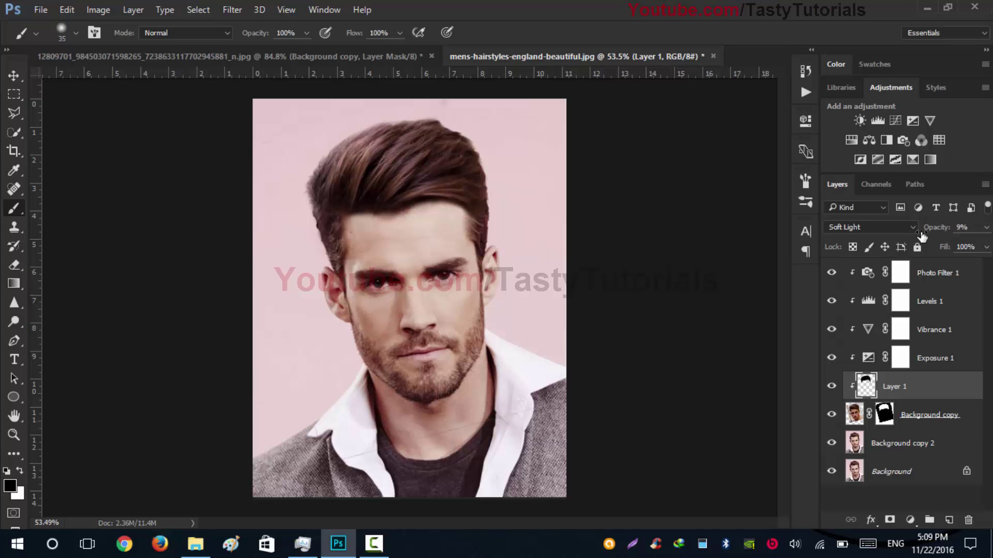
Step: Choose the Burn tool and target the image of the Background copy layer instead of its mask
key(XF86MonBrightnessUp)
scroll(476, 184, up, 5)
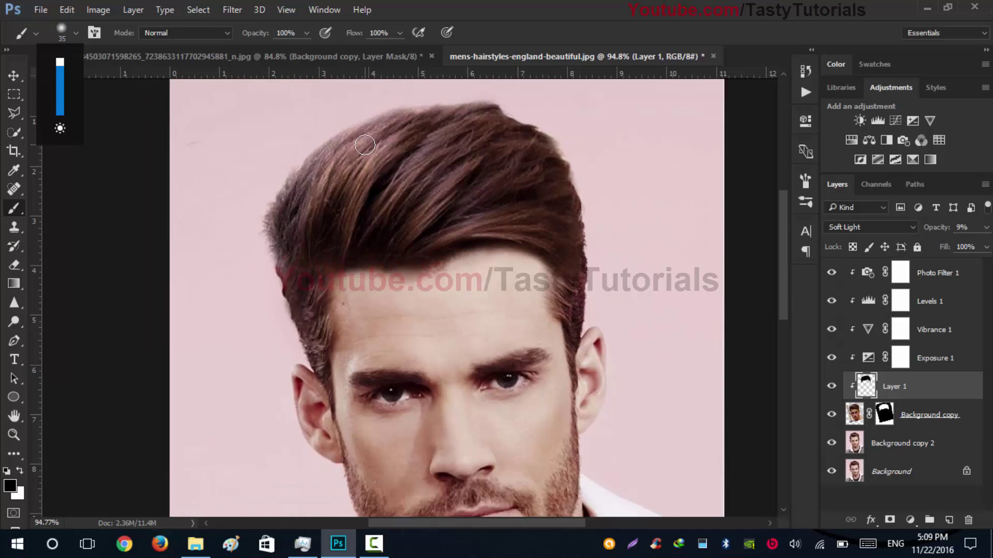
scroll(352, 174, up, 2)
scroll(346, 180, down, 3)
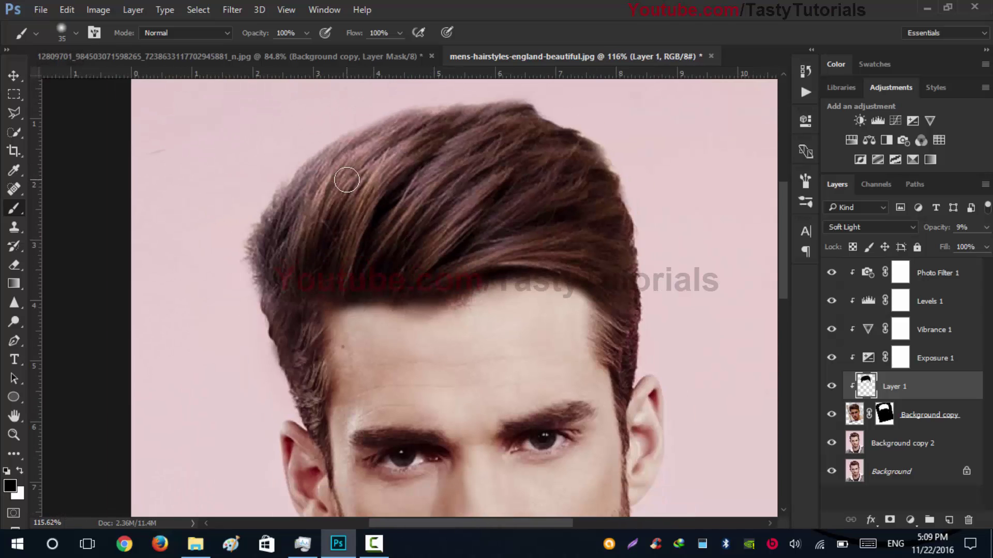
scroll(302, 265, down, 1)
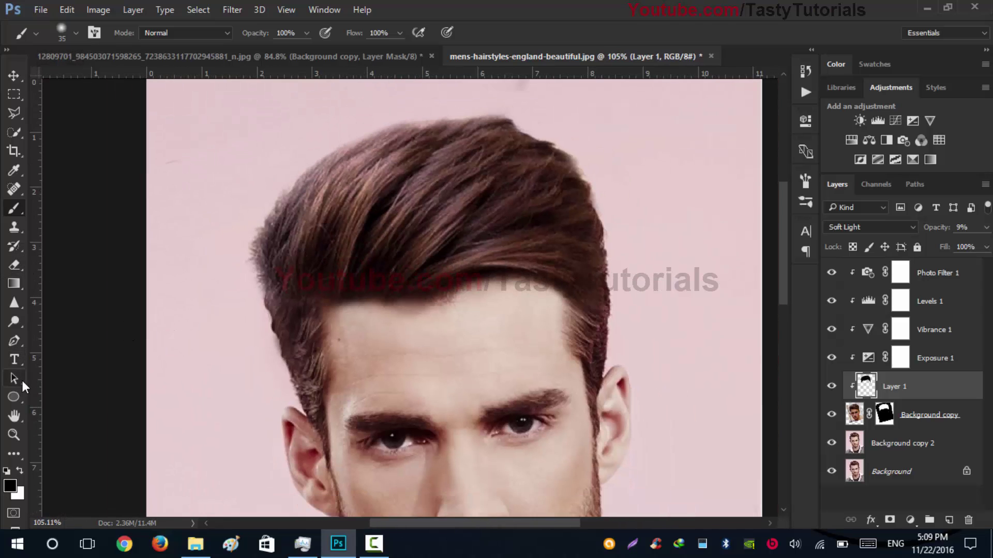
drag(23, 325, 76, 337)
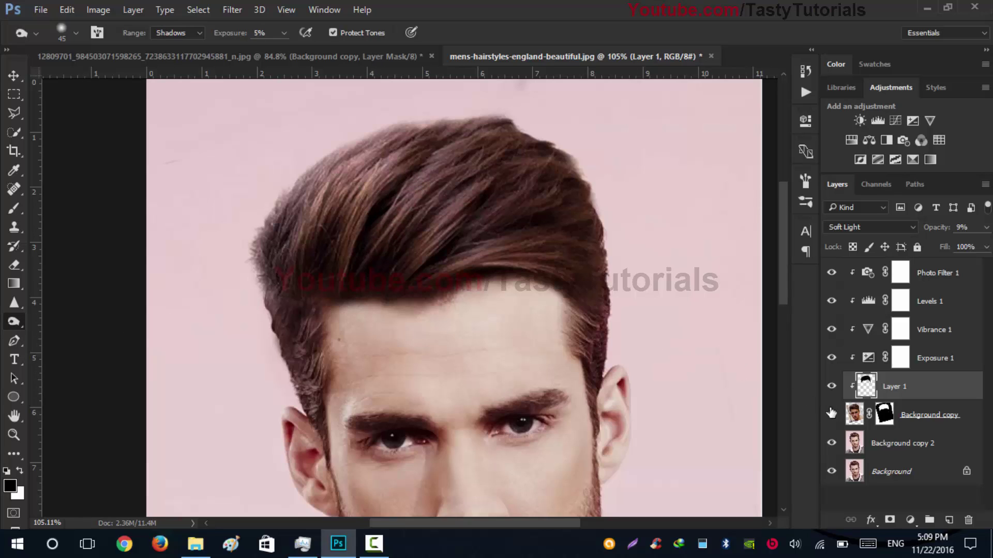
click(853, 414)
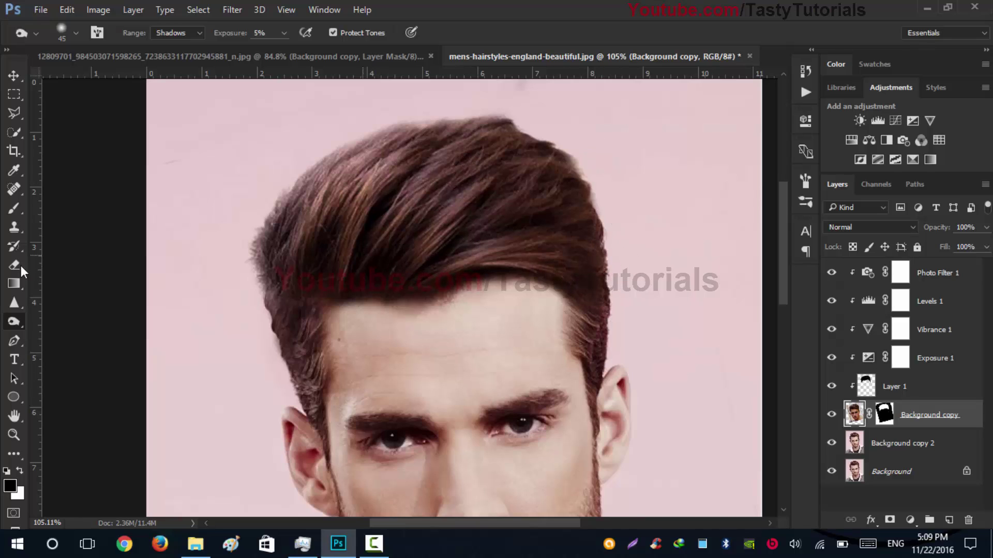
Step: Try dodging the hair highlights on Background copy with a 600 px brush at 100% exposure, and undo the stroke
right_click(19, 320)
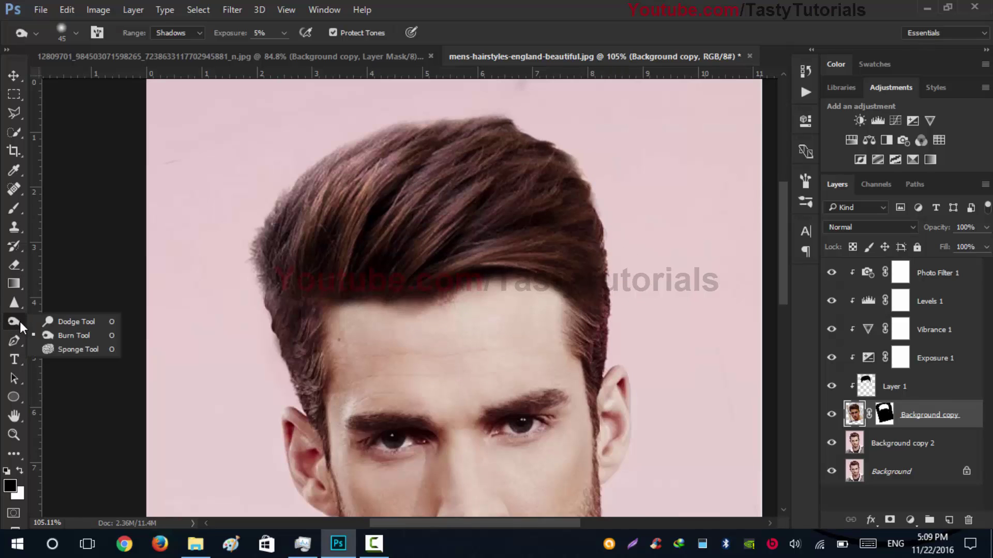
click(88, 324)
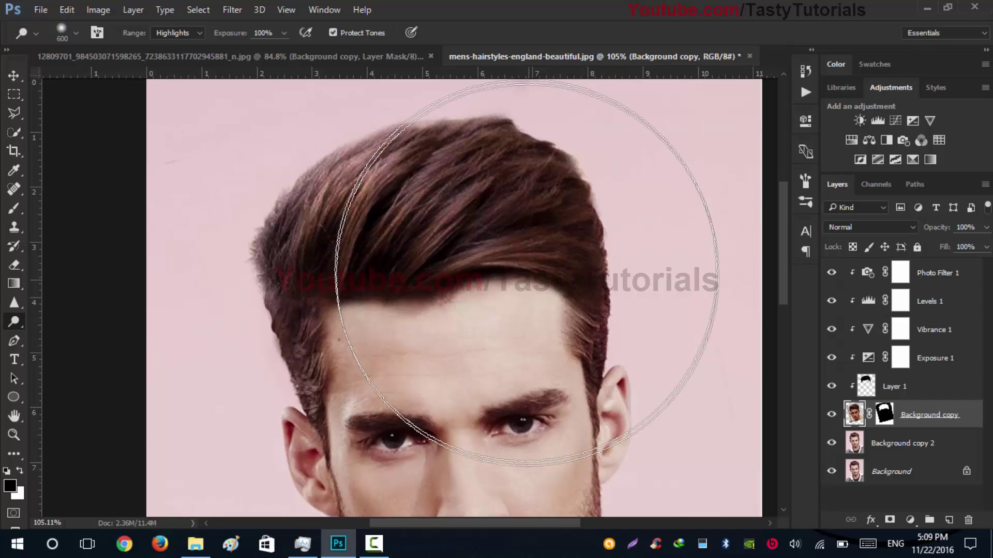
drag(459, 217, 421, 215)
key(ctrl+alt+z)
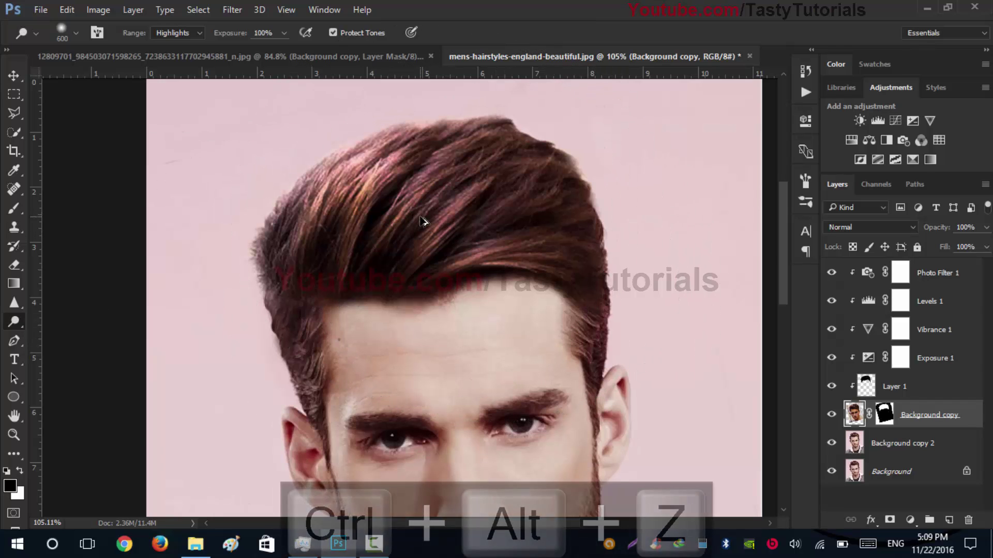
Step: Burn the shadows across the top hair and the side hair near the ear with a 45 px brush at 32% exposure
right_click(17, 326)
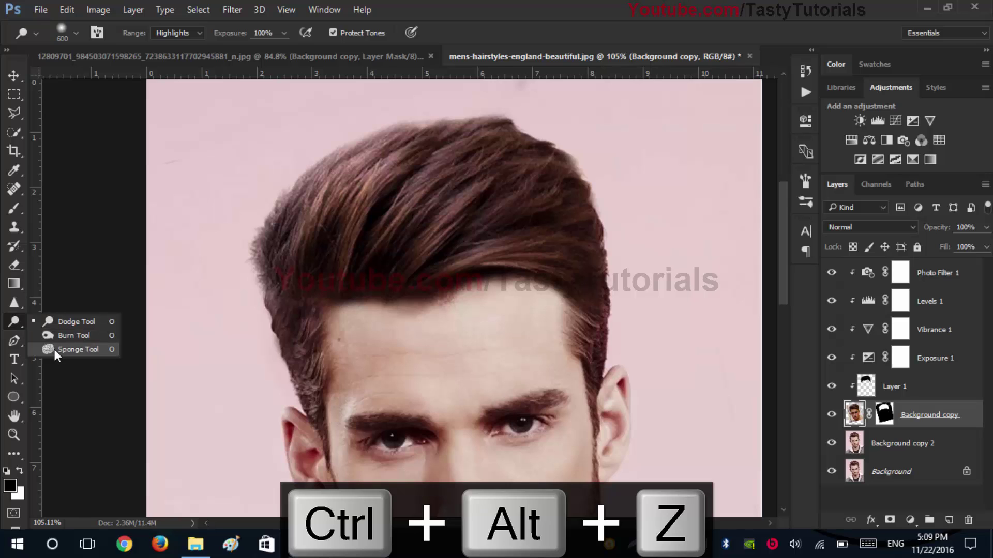
click(62, 337)
drag(226, 38, 240, 38)
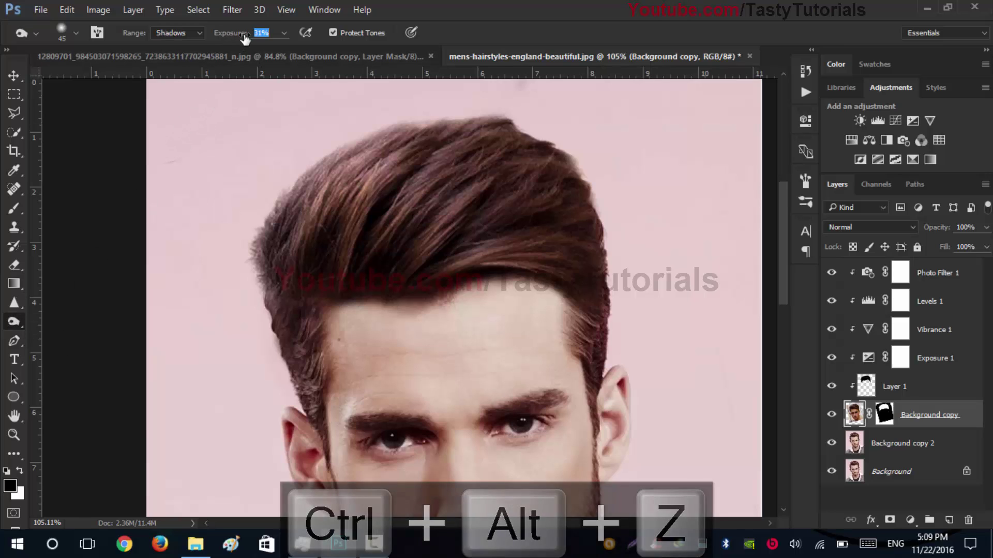
mouse_move(441, 188)
mouse_down()
mouse_move(352, 241)
mouse_move(343, 228)
mouse_move(311, 249)
mouse_move(295, 231)
mouse_move(288, 293)
mouse_move(378, 321)
mouse_up()
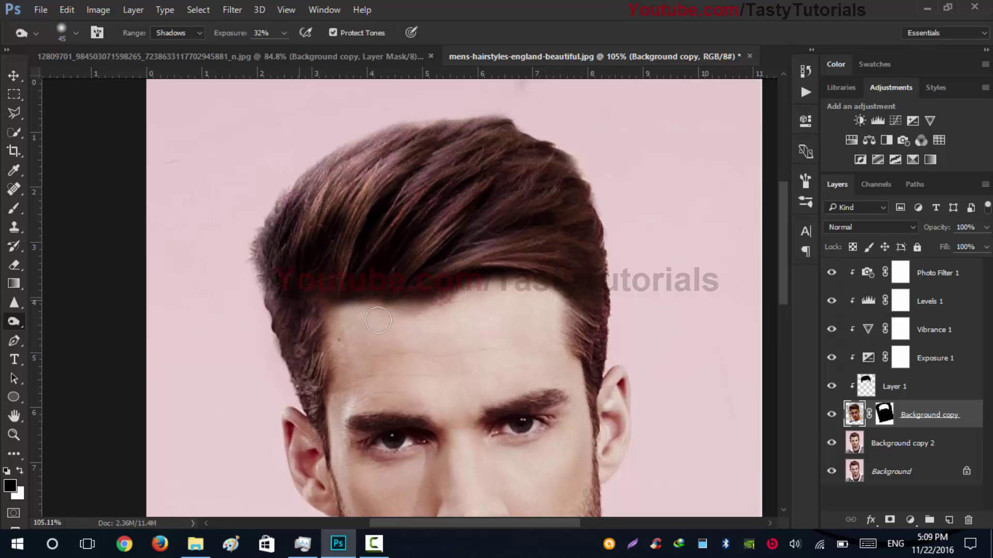
mouse_move(598, 306)
mouse_down()
mouse_move(587, 293)
mouse_move(589, 329)
mouse_up()
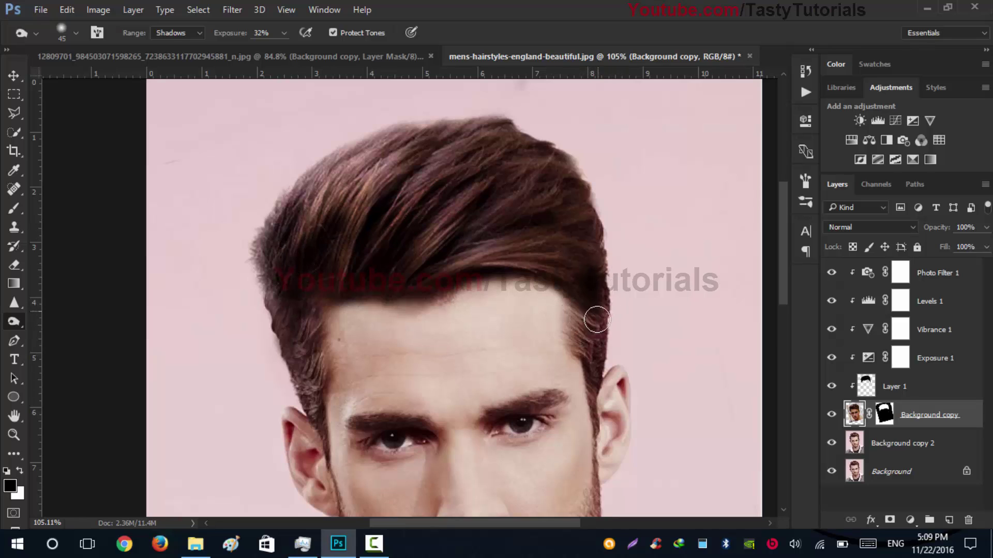
Step: Undo the most recent burn strokes on the Background copy hair
key(ctrl+alt+z)
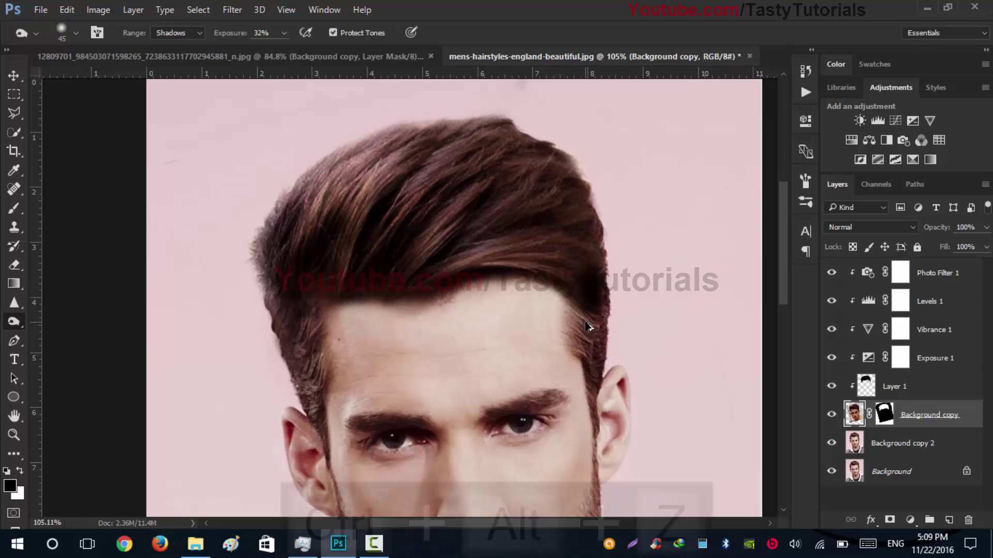
scroll(593, 316, up, 3)
scroll(599, 311, up, 2)
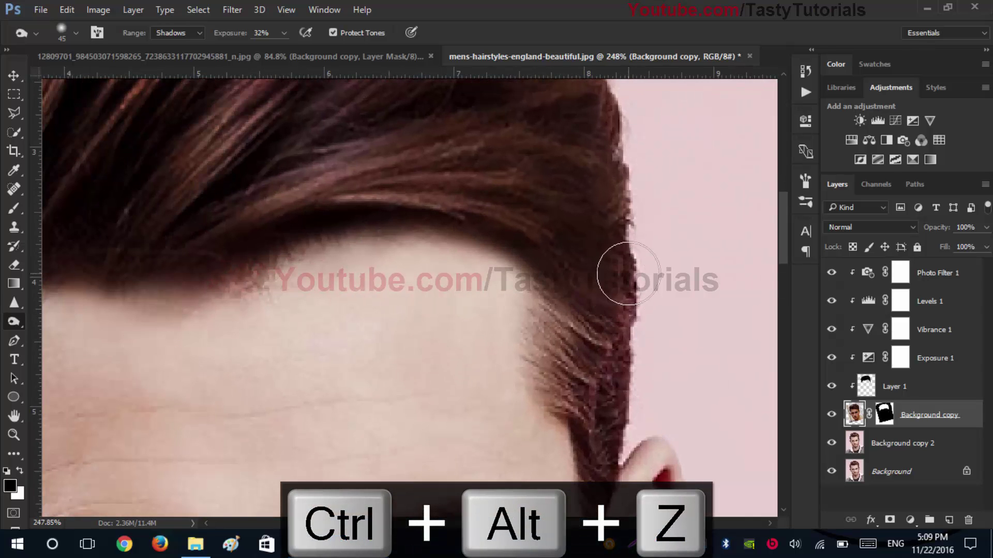
scroll(644, 259, down, 2)
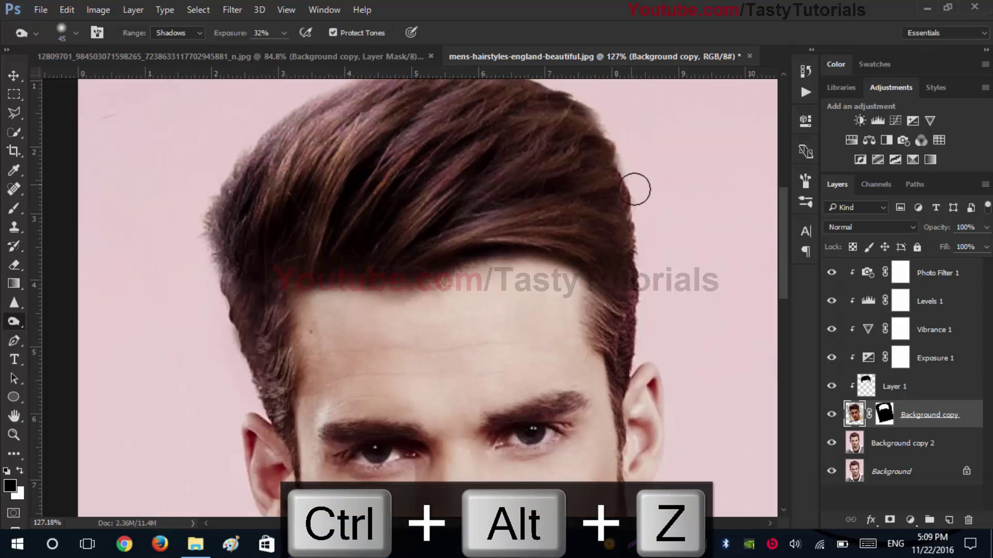
scroll(523, 184, down, 2)
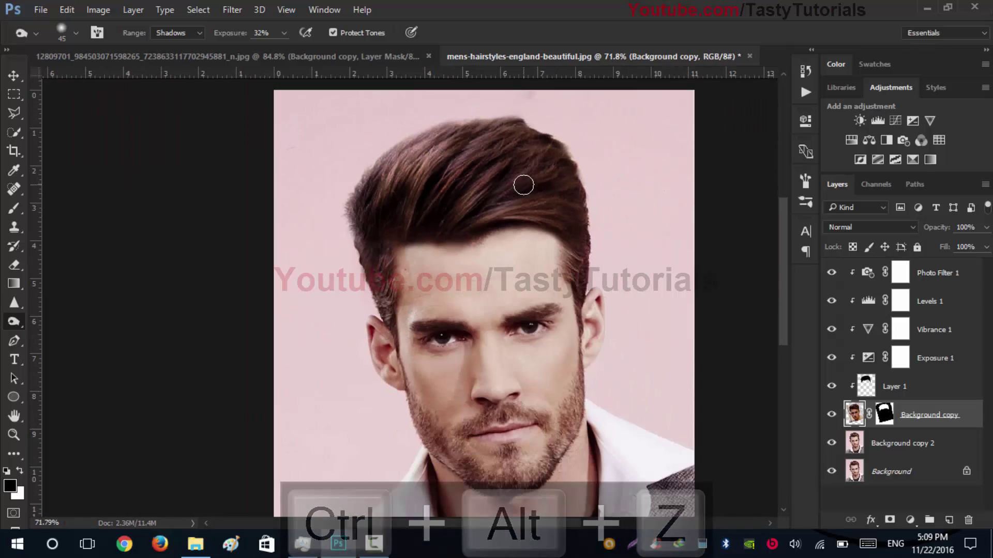
key(ctrl+alt+z)
key(ctrl+alt+z)
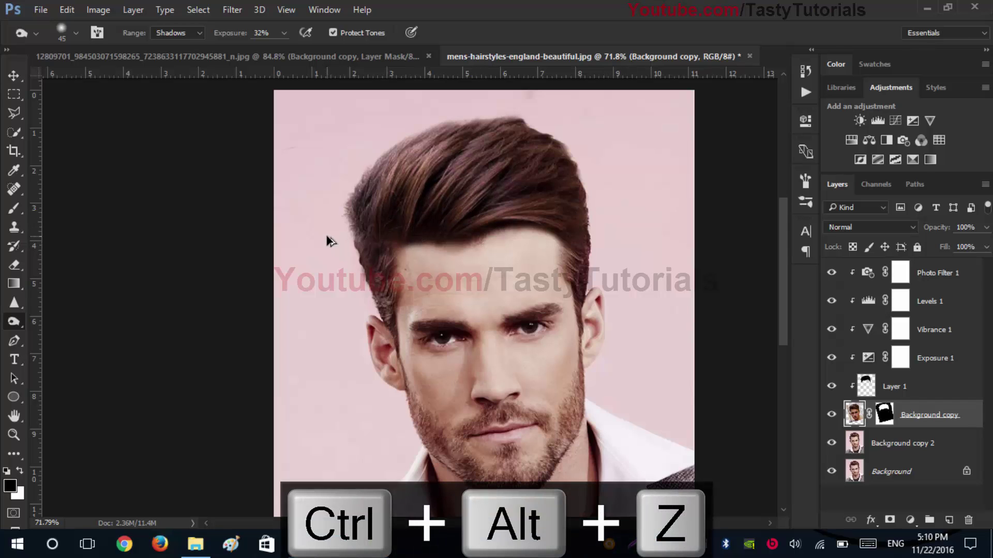
Step: Inspect the side hair up close and compare the portrait with and without the Background copy hair layer
scroll(328, 233, up, 2)
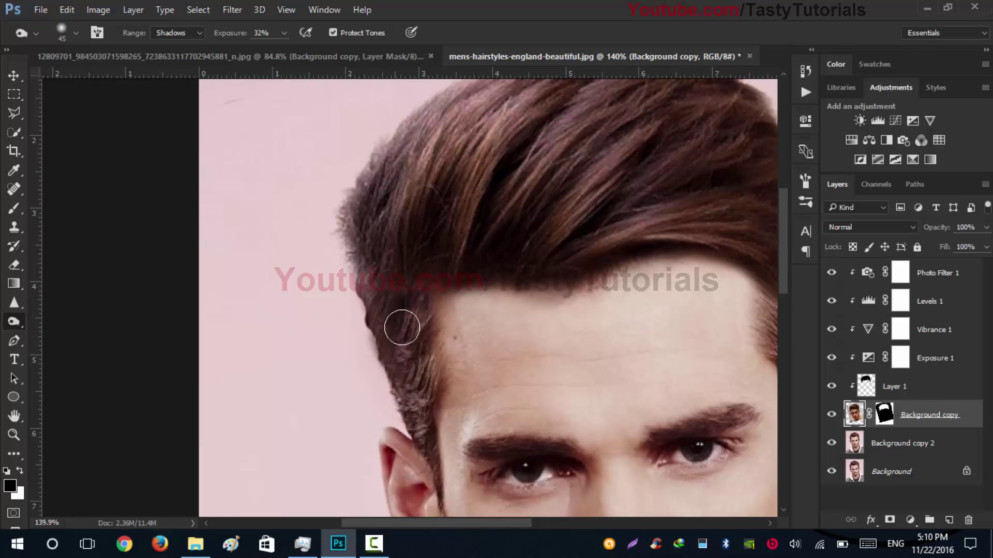
scroll(389, 286, up, 3)
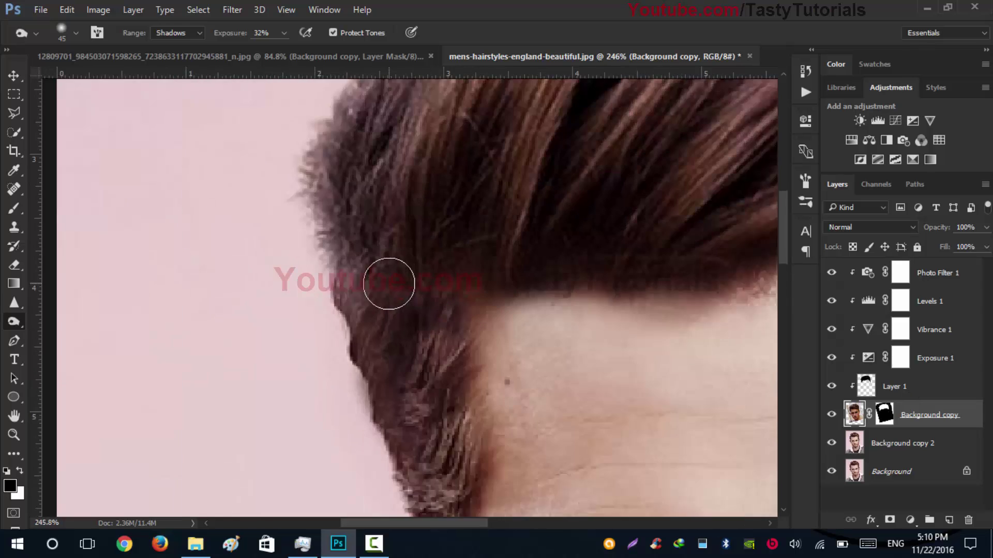
scroll(390, 289, down, 10)
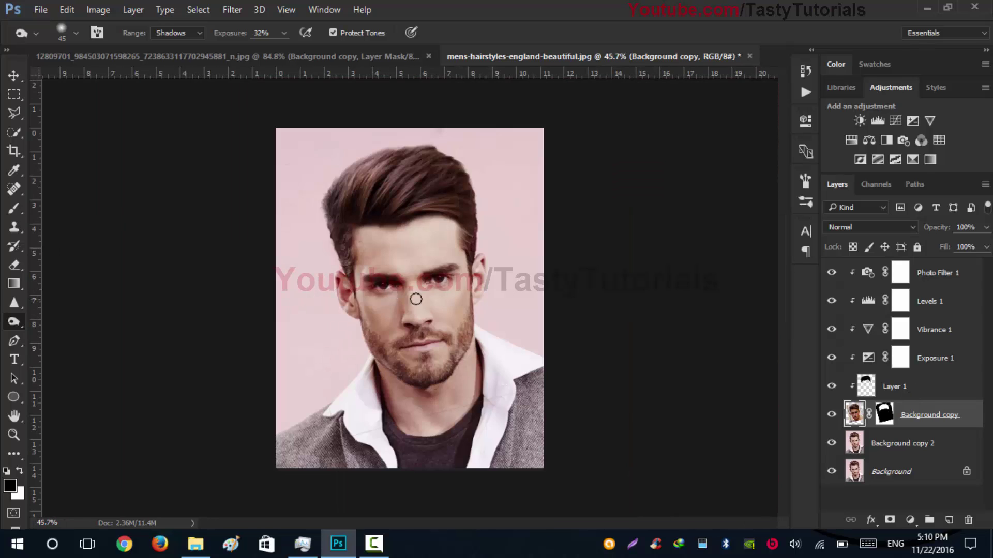
scroll(460, 302, up, 4)
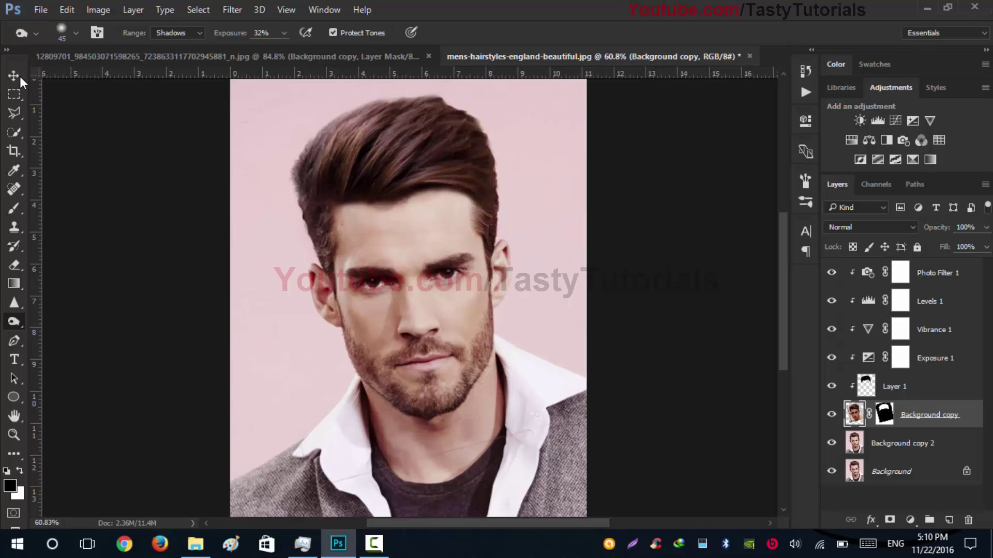
click(14, 76)
scroll(443, 195, up, 3)
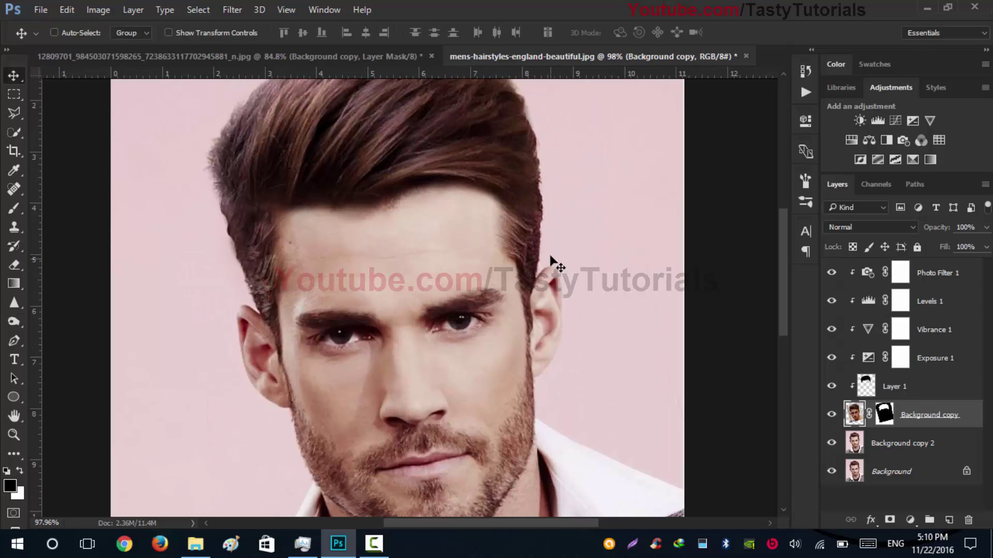
scroll(552, 261, up, 1)
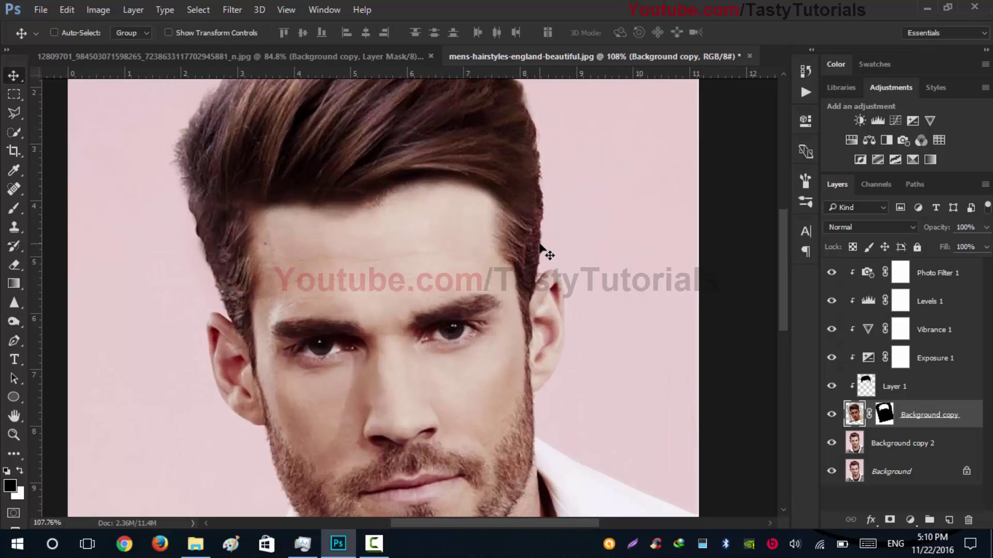
click(832, 415)
click(831, 415)
click(832, 416)
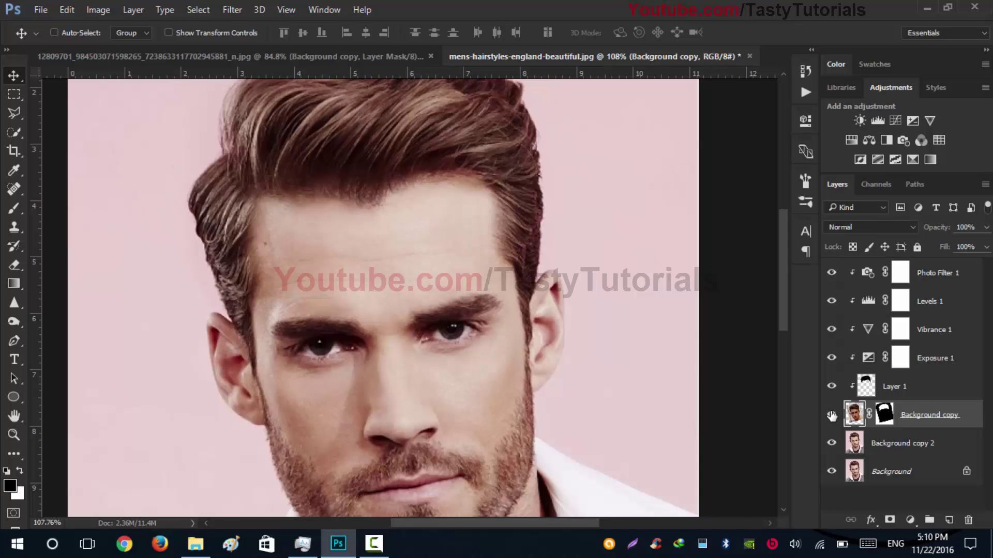
click(831, 415)
scroll(747, 354, down, 5)
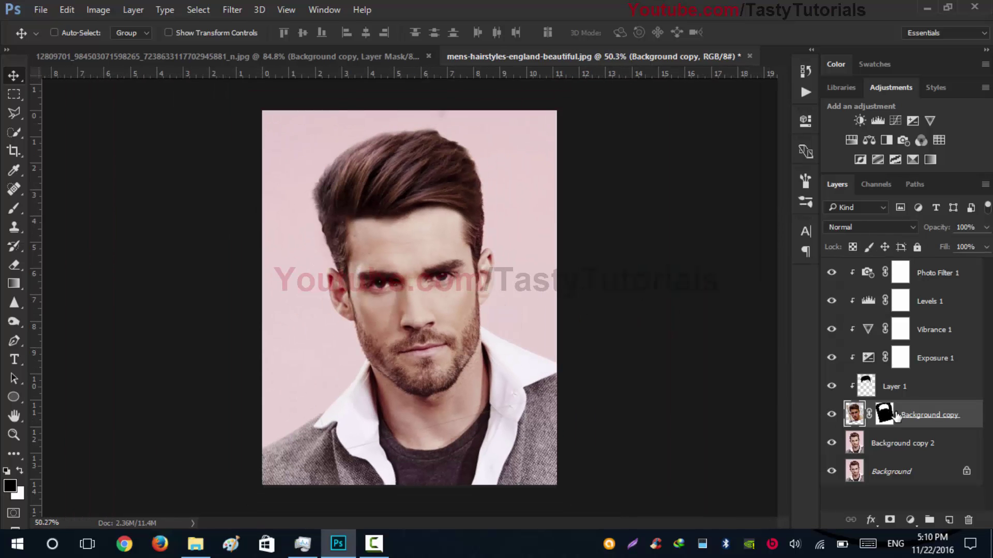
Step: Scale the Background copy hair up slightly with Free Transform to 100.68% width and 100.71% height
key(ctrl+t)
scroll(517, 218, up, 6)
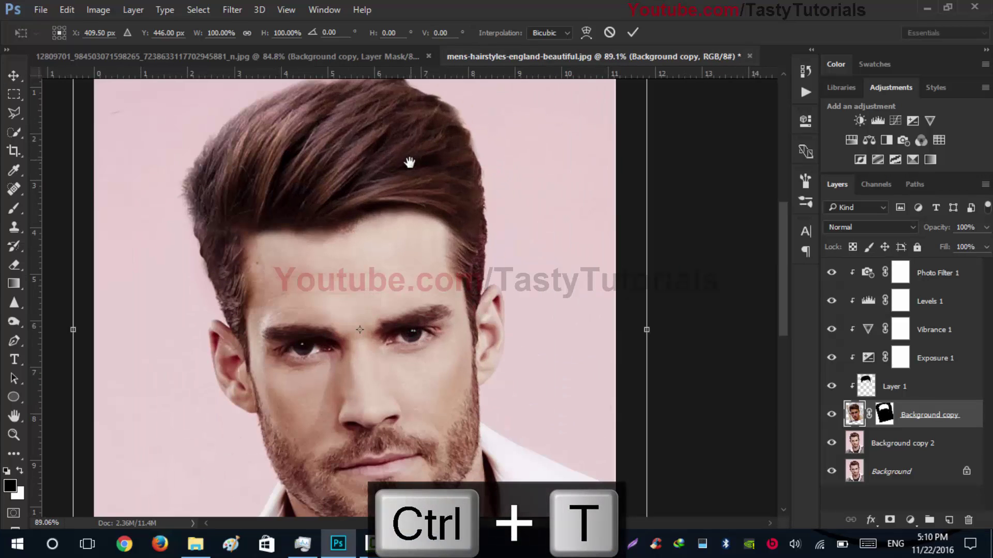
drag(412, 161, 415, 245)
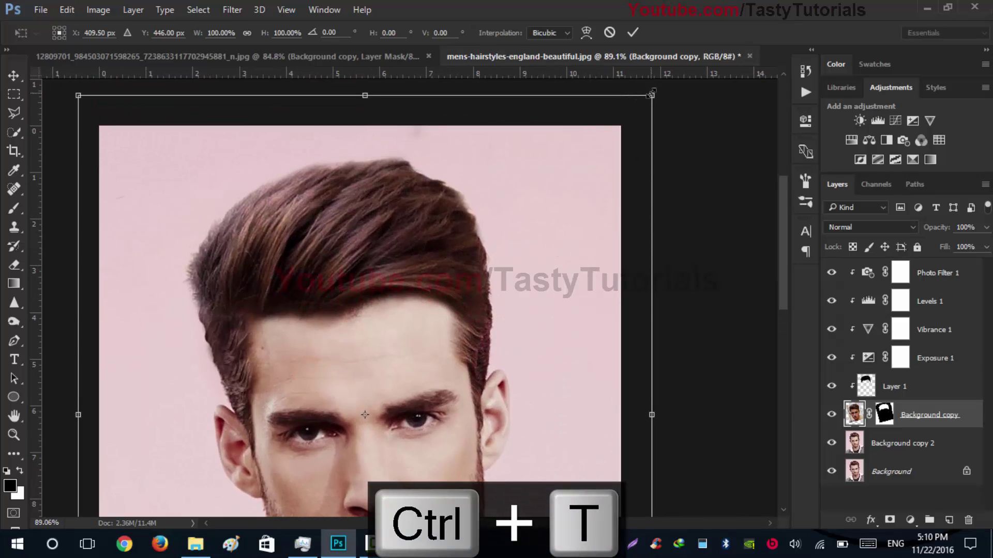
drag(653, 94, 656, 92)
key(Return)
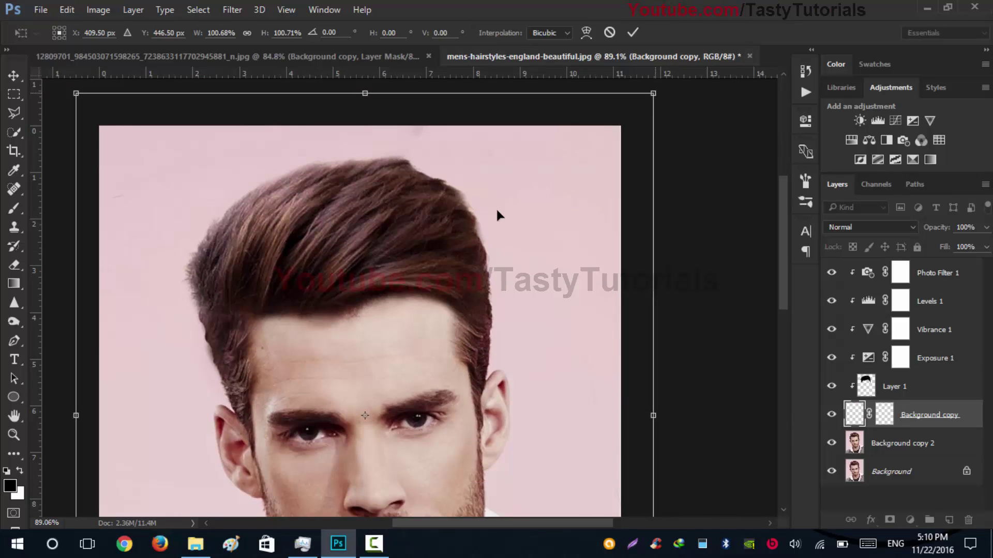
Step: Hide the Background copy hair layer and make Background copy 2 the active layer
click(829, 415)
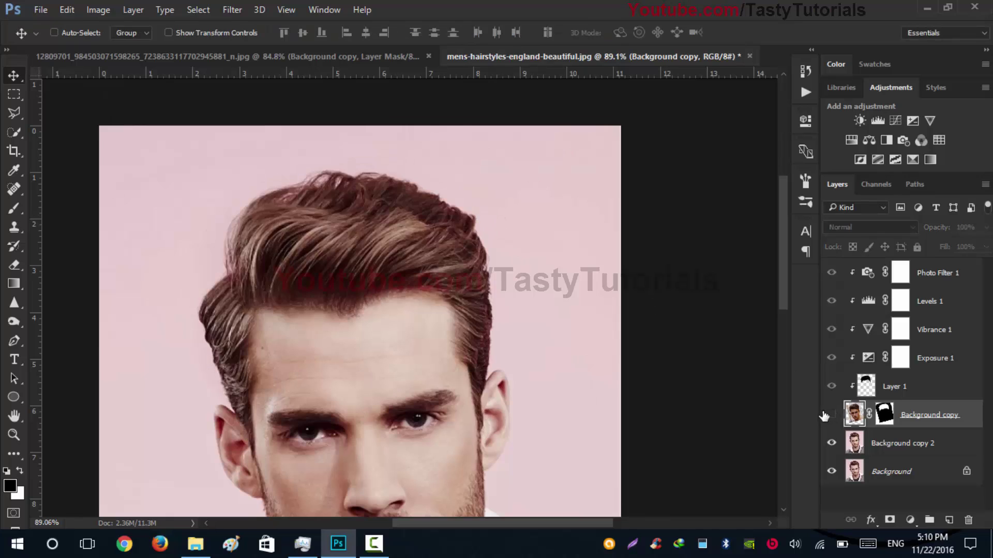
click(827, 416)
click(825, 415)
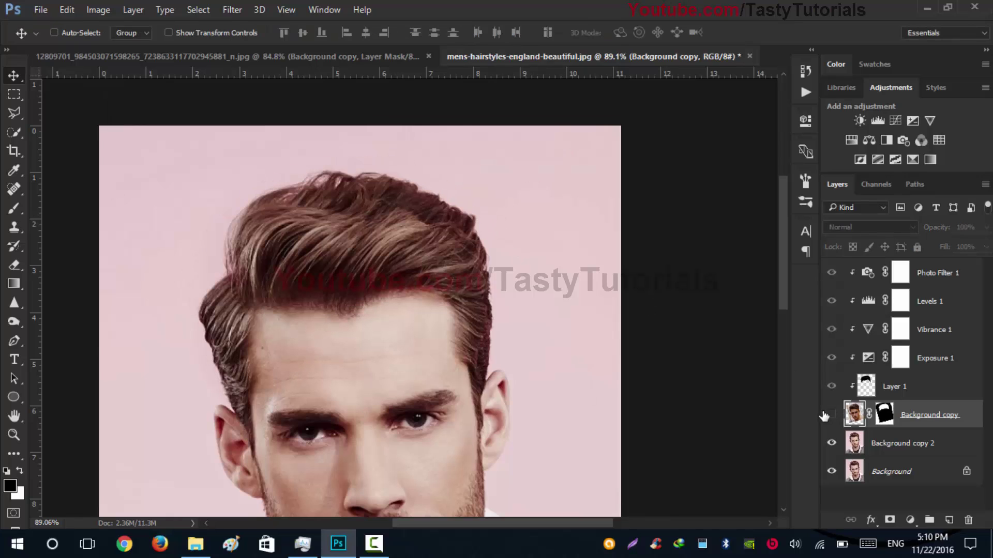
click(878, 447)
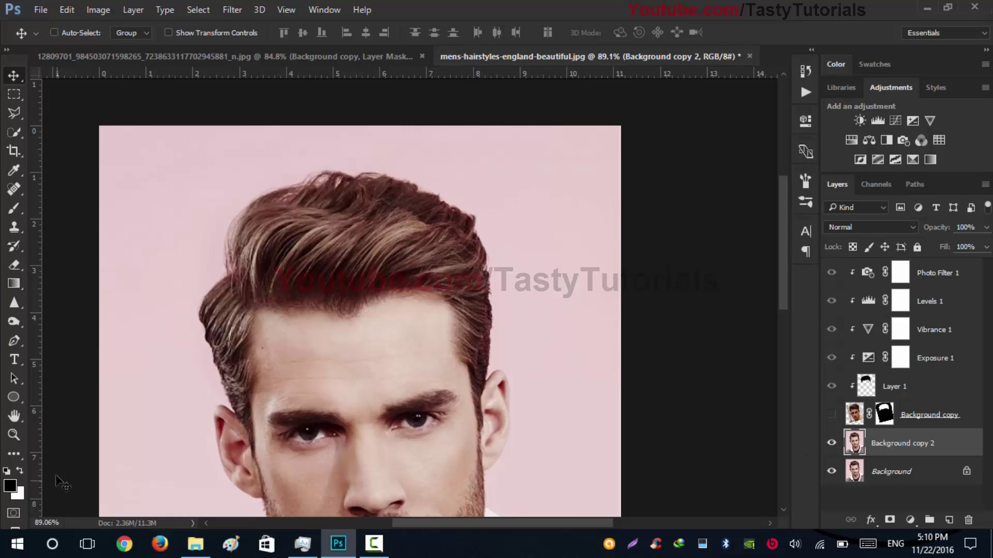
Step: Set the foreground colour to the pink backdrop tone e4cbce, sampled beside the man's hair
click(7, 488)
click(185, 211)
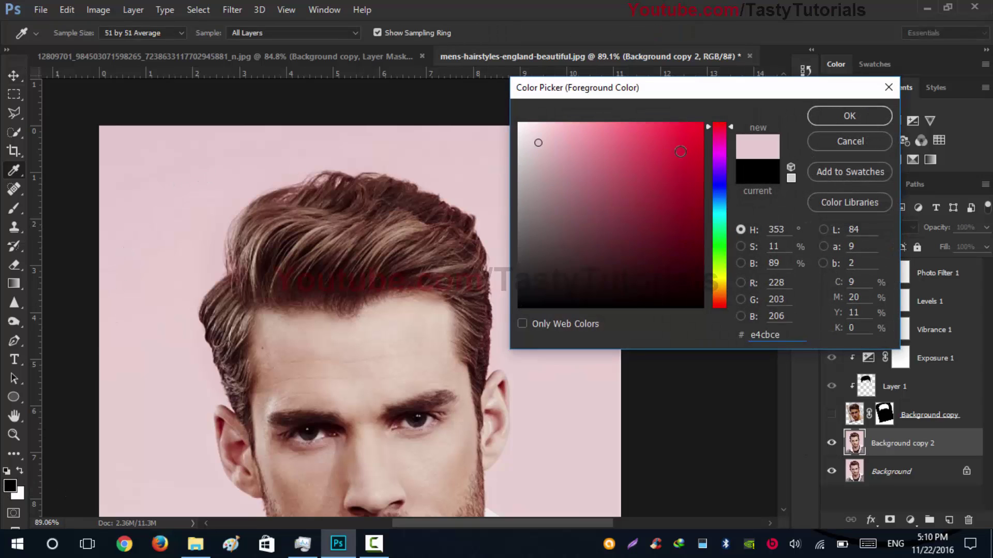
click(841, 112)
key(v)
Step: Fill a wide rectangle over the original top hair on Background copy 2 with the foreground pink, and show Background copy again
click(14, 95)
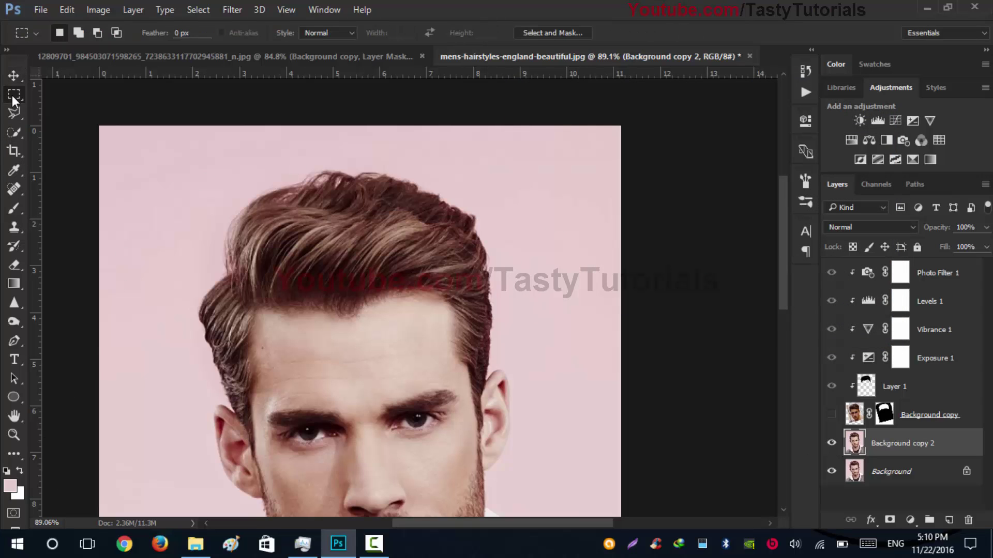
drag(148, 156, 615, 277)
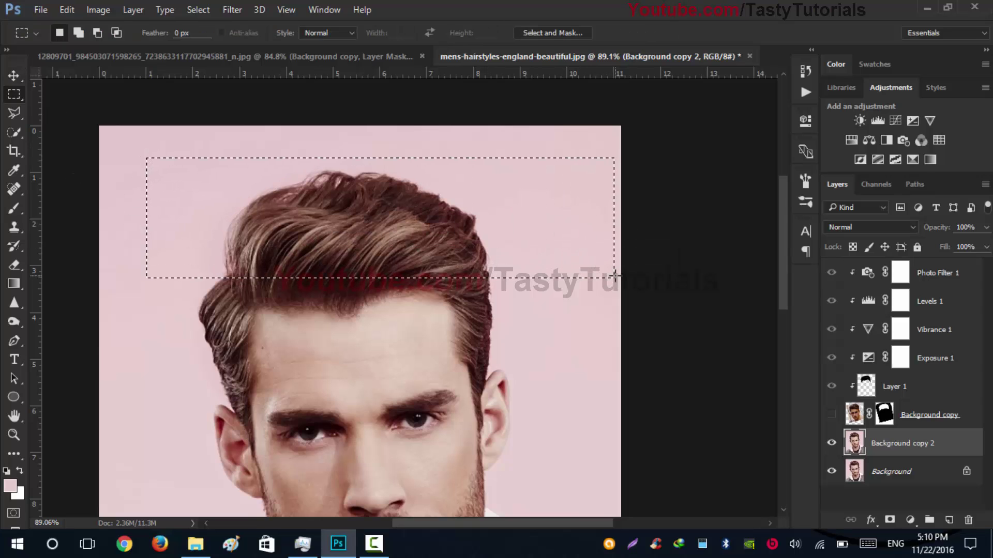
key(alt+BackSpace)
click(464, 202)
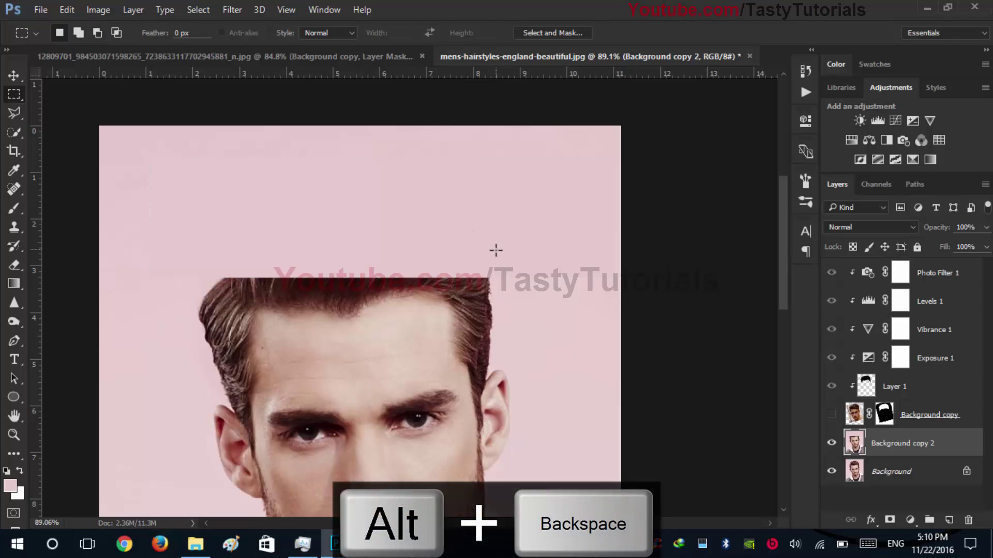
drag(468, 243, 493, 276)
click(467, 190)
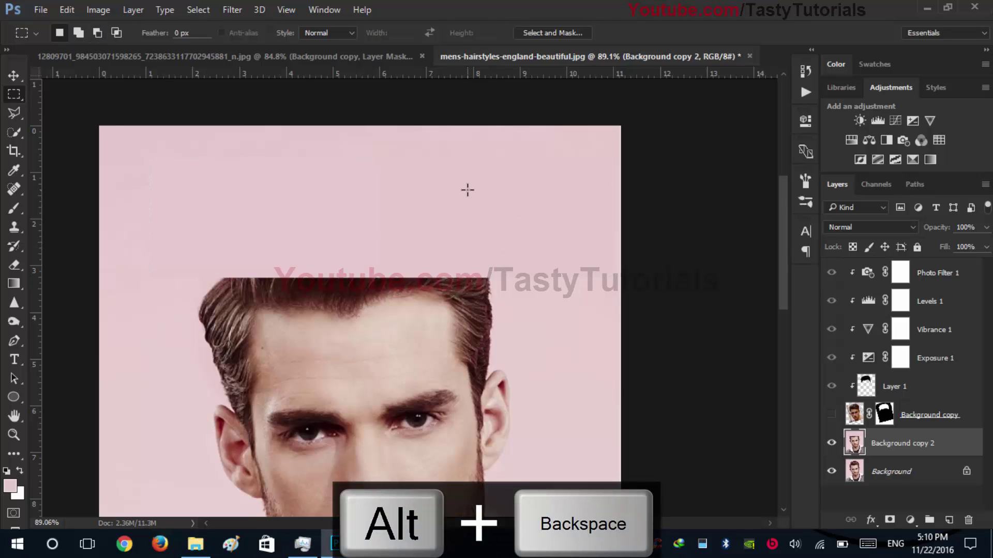
click(830, 416)
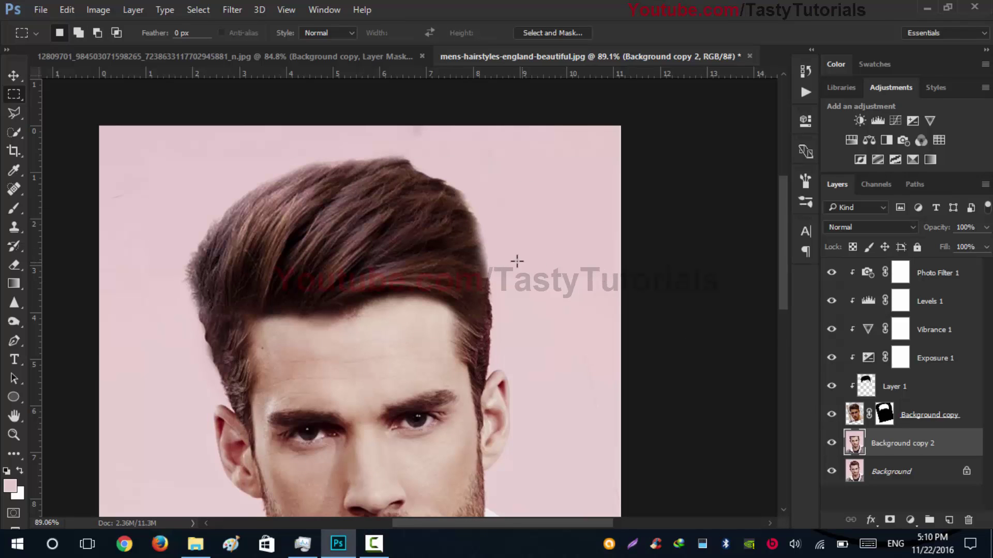
Step: Fill a small rectangle over the original hair edge above the ear on Background copy 2 with the foreground pink
drag(474, 263, 543, 325)
key(Delete)
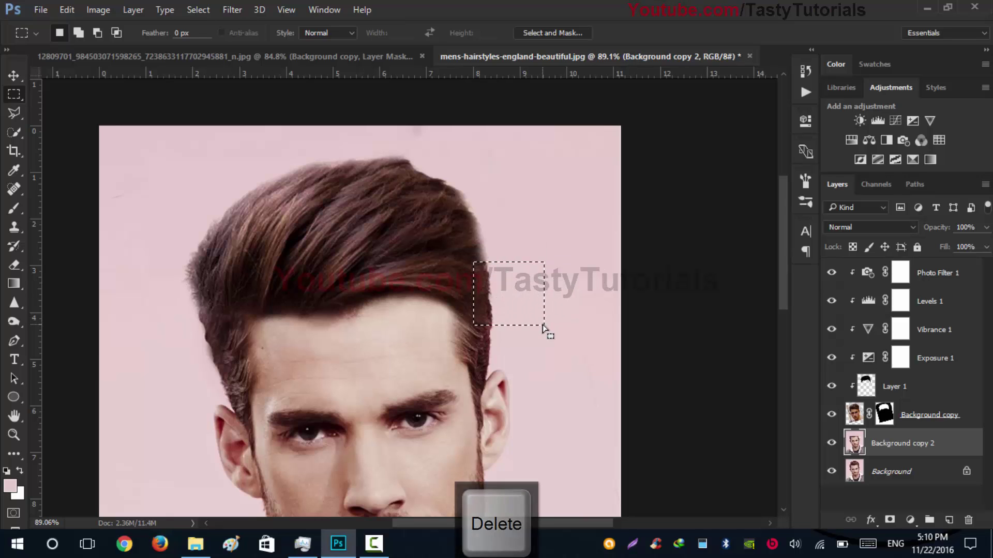
key(alt+BackSpace)
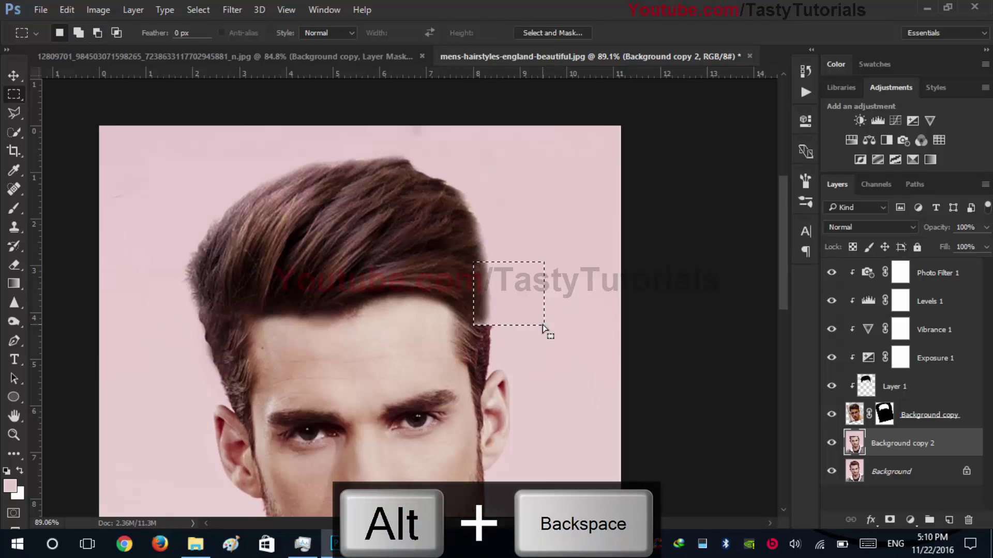
Step: Undo both pink fills on Background copy 2 and clear the selection
key(ctrl+alt+z)
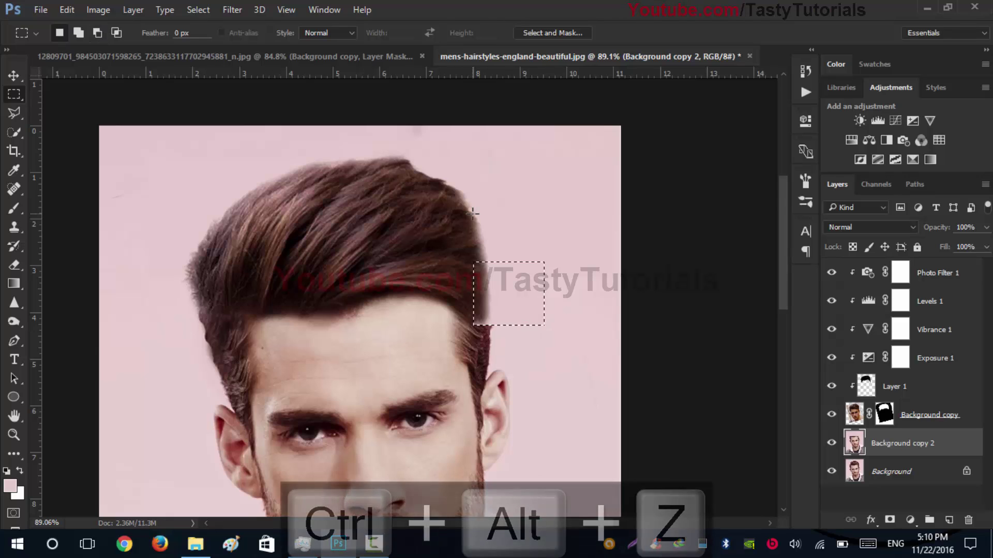
key(ctrl+alt+z)
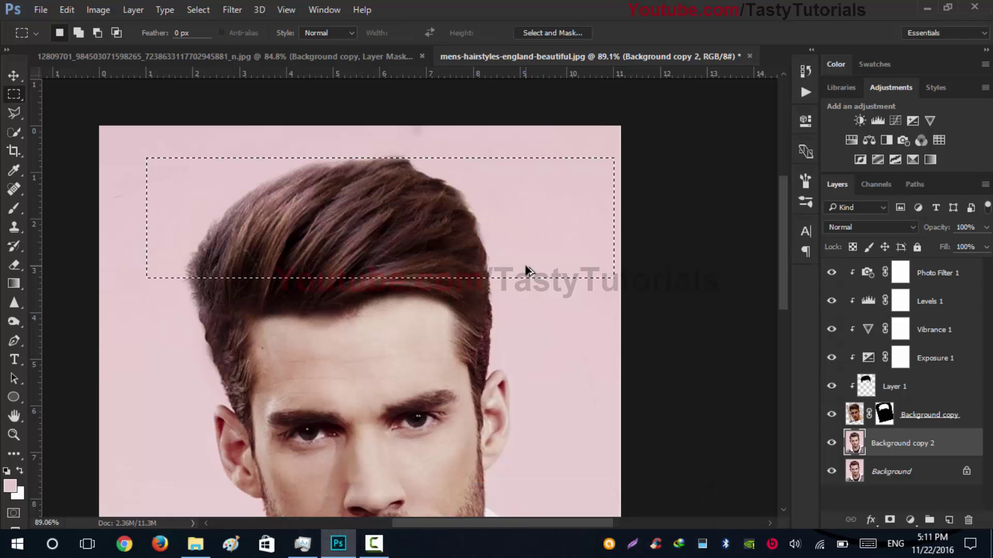
key(ctrl+d)
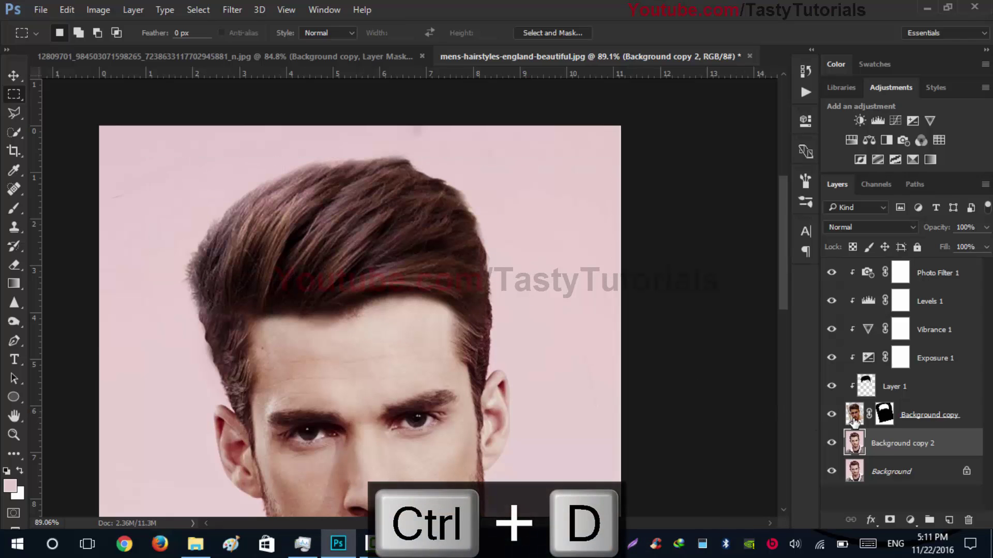
Step: Try painting pink over the original hair along the side edge on Background copy 2 with a 60 px brush, and undo it
click(832, 416)
click(831, 415)
key(b)
scroll(481, 332, up, 2)
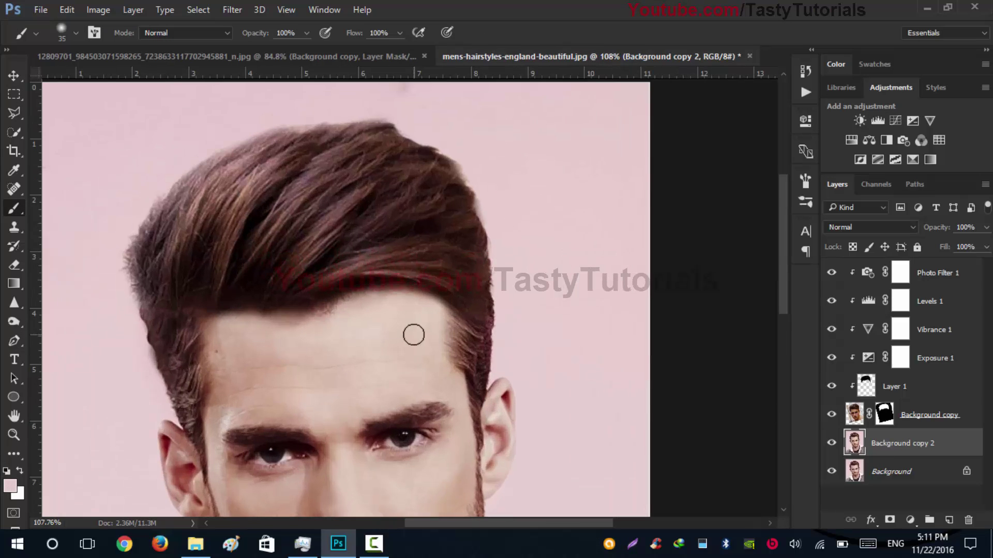
scroll(460, 264, up, 2)
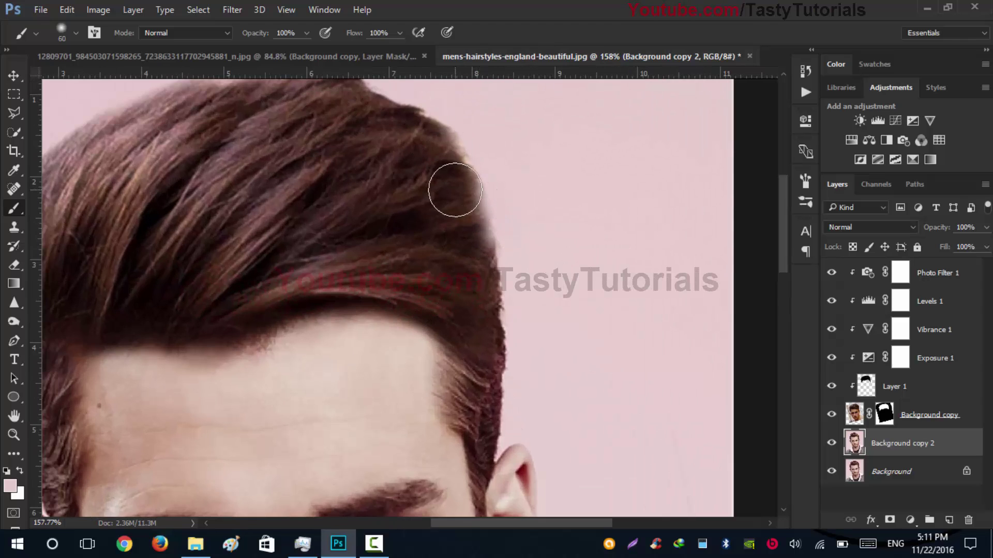
scroll(396, 187, down, 2)
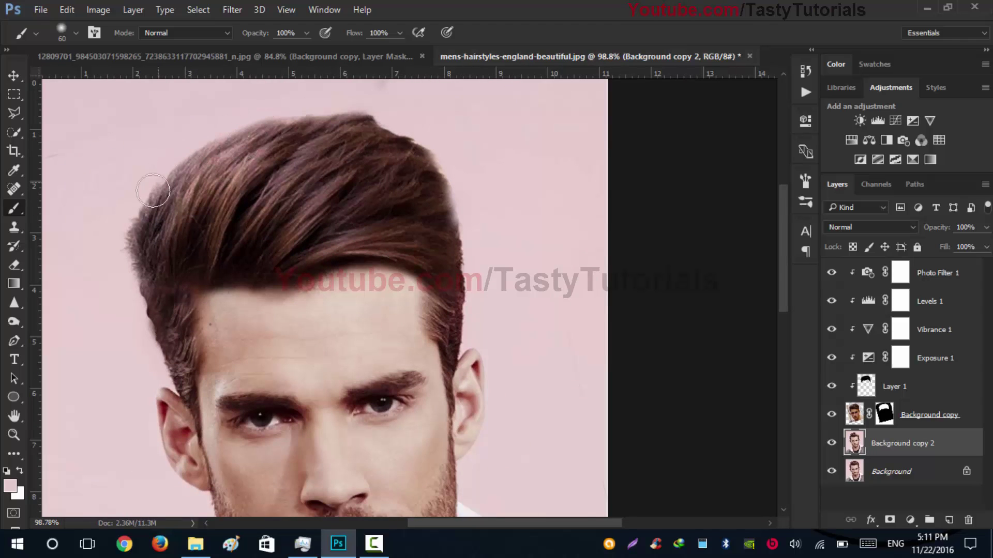
scroll(510, 230, up, 3)
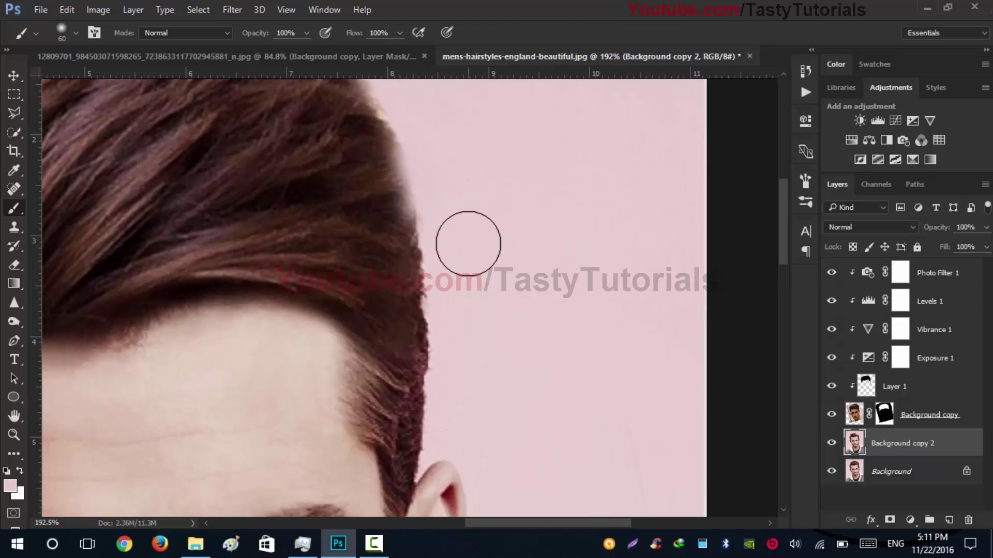
scroll(347, 158, down, 3)
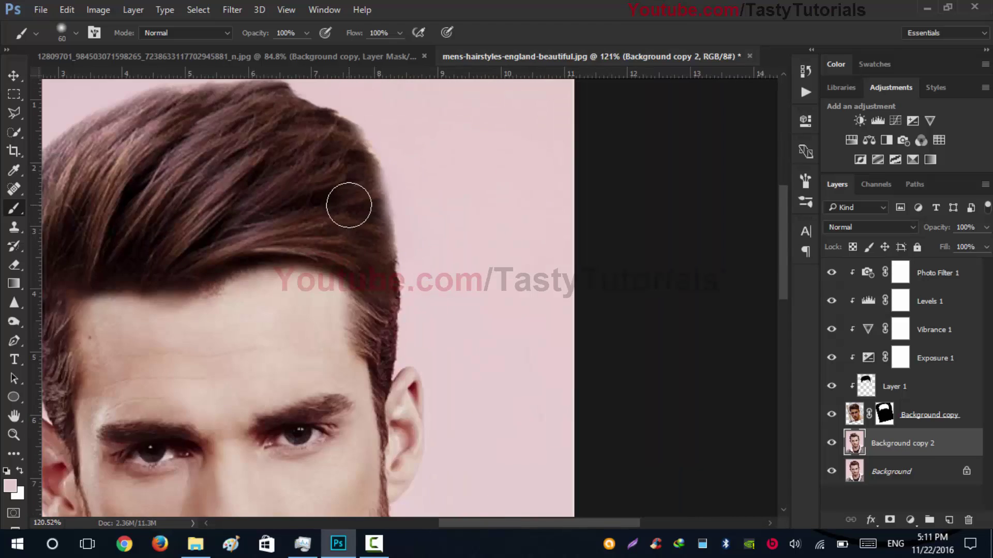
scroll(446, 197, up, 2)
key(ctrl+alt+z)
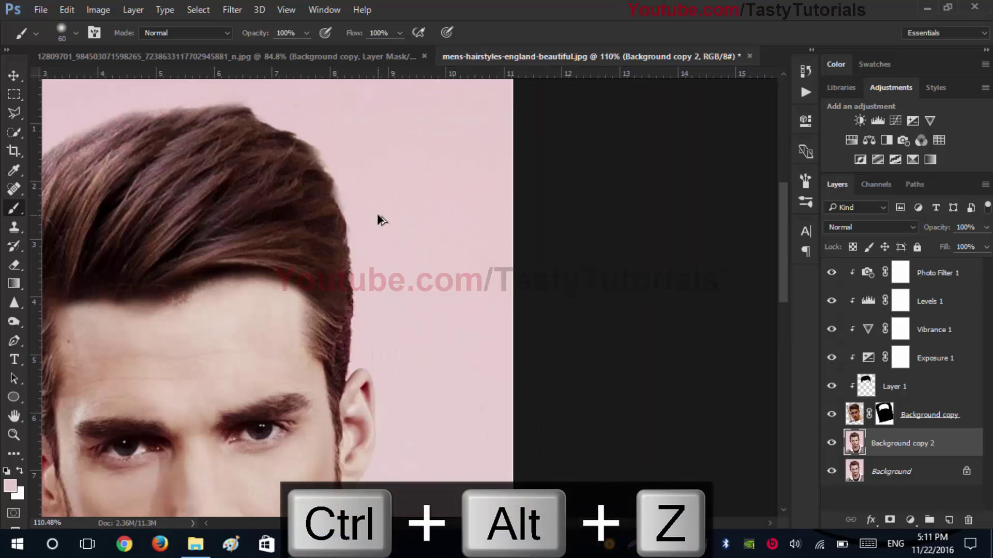
scroll(349, 321, up, 4)
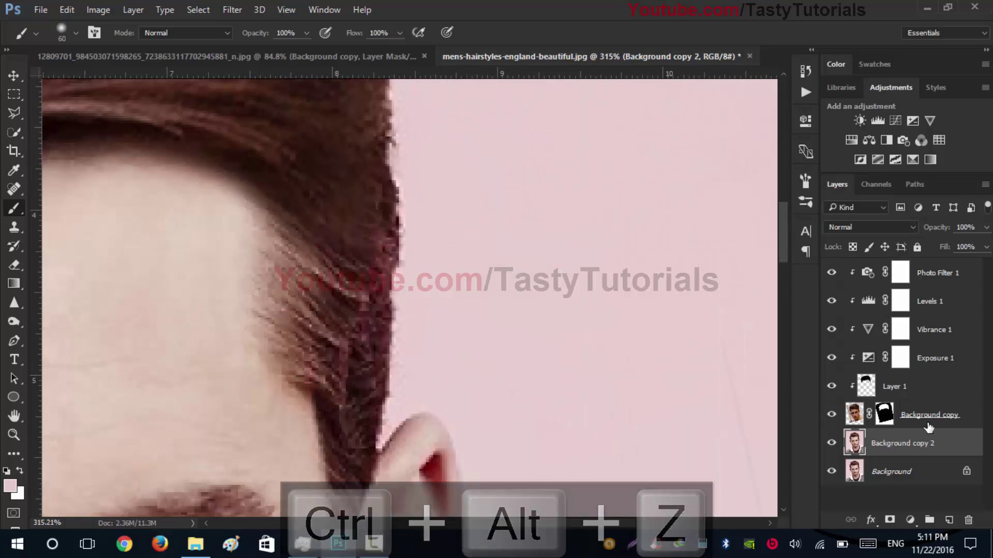
Step: Paint white on the Background copy mask over the side hair above the ear with a 35 px brush
key(d)
click(884, 415)
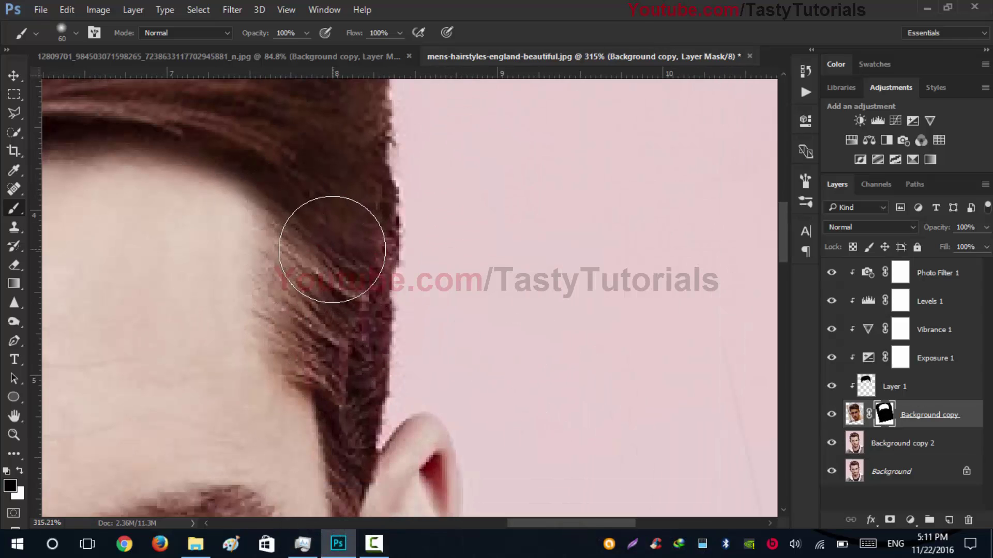
key(bracketleft)
key(bracketleft)
key(bracketleft)
key(bracketleft)
key(x)
mouse_move(342, 249)
mouse_down()
mouse_move(360, 312)
mouse_move(342, 382)
mouse_move(357, 190)
mouse_move(326, 110)
mouse_move(349, 136)
mouse_move(355, 112)
mouse_move(356, 124)
mouse_move(333, 141)
mouse_up()
scroll(333, 141, down, 5)
scroll(334, 257, down, 3)
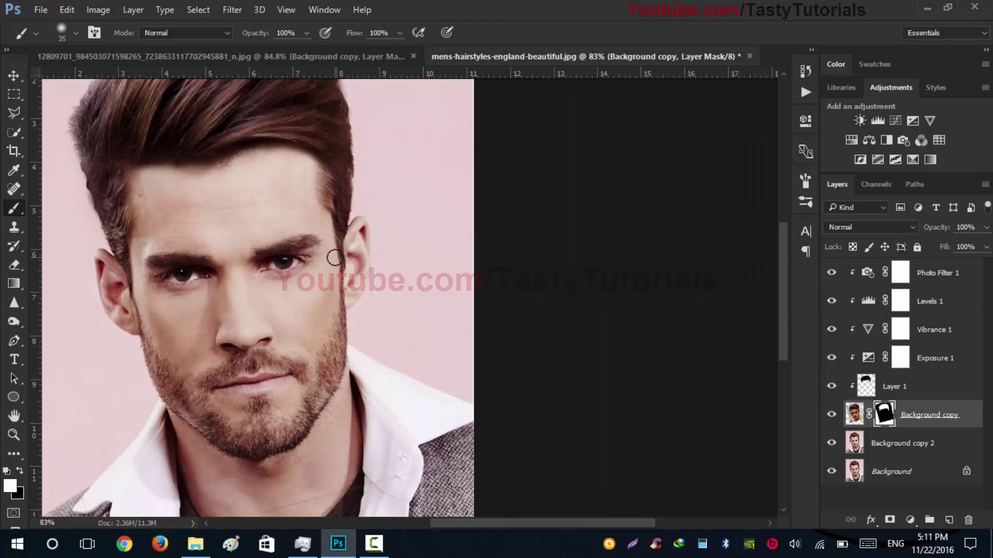
Step: Try painting white on the Background copy mask down the outer hair edge above the ear with a 25 px brush, and undo it
scroll(314, 263, down, 2)
scroll(326, 227, up, 4)
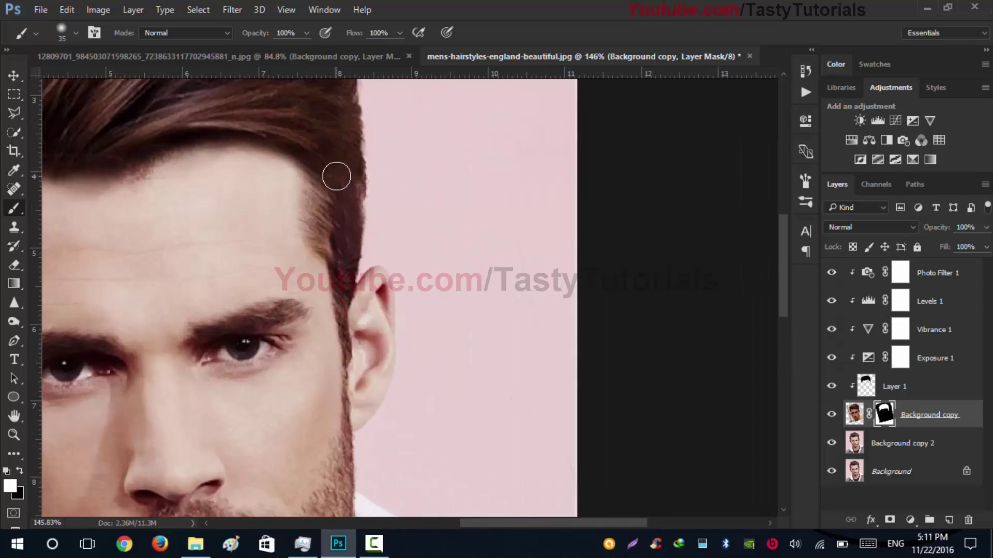
key(bracketleft)
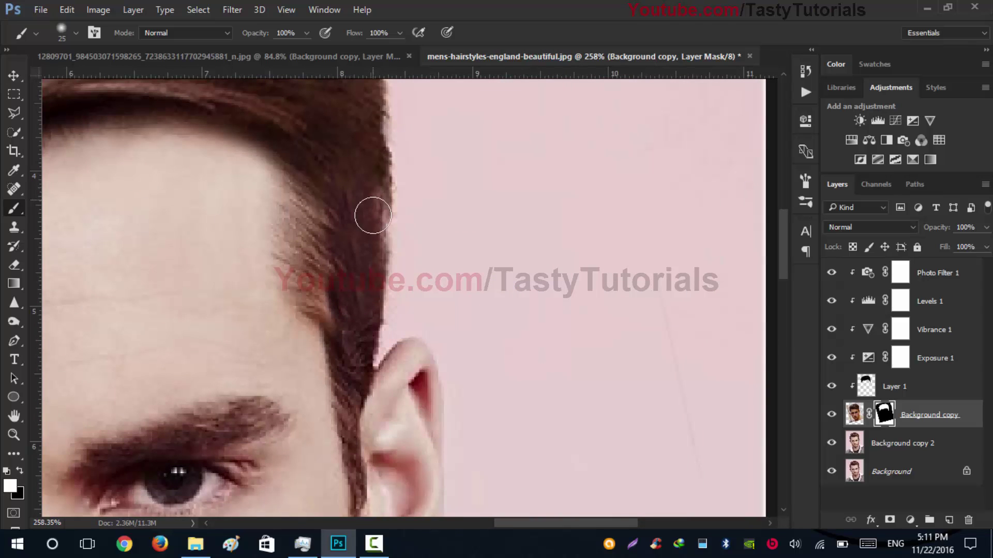
drag(373, 216, 364, 297)
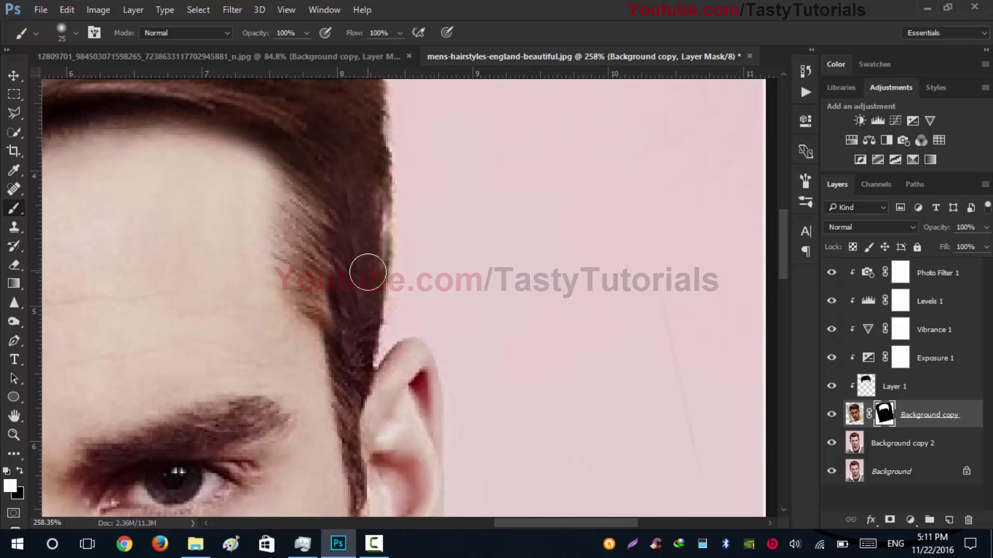
drag(383, 272, 377, 297)
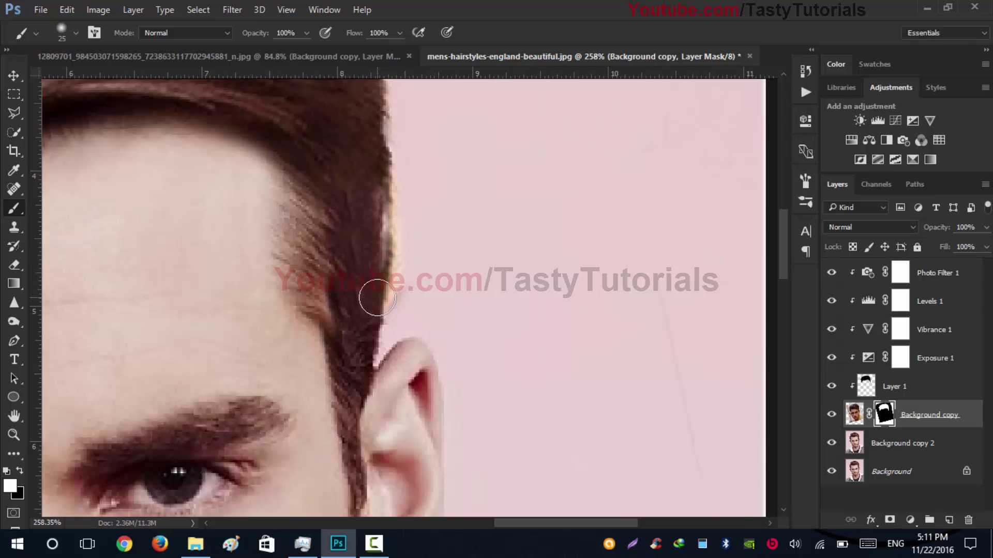
key(ctrl+alt+z)
key(ctrl+alt+z)
Step: Examine how the new hair blends with the temples, sideburns and forehead on both sides of the head
scroll(369, 224, up, 1)
key(bracketleft)
key(bracketleft)
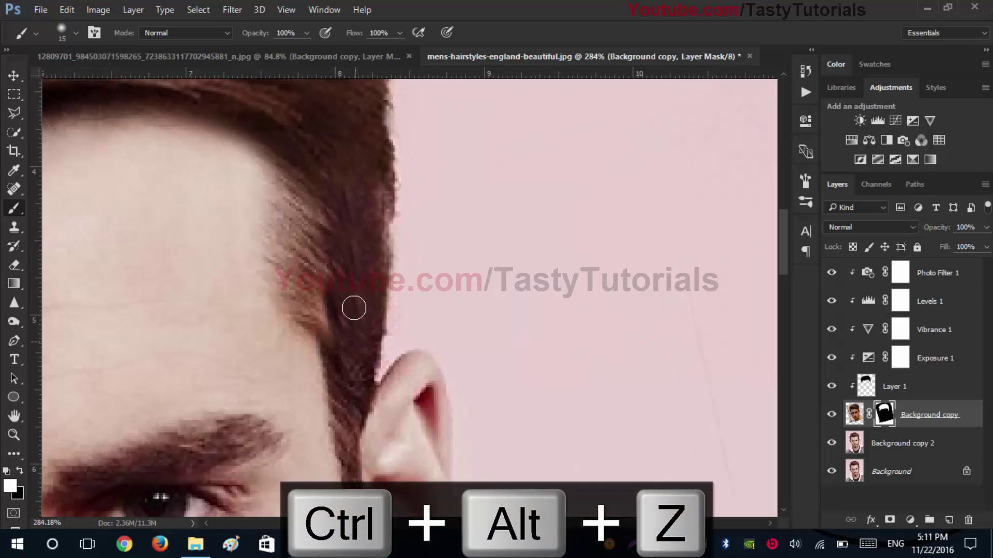
scroll(373, 184, down, 5)
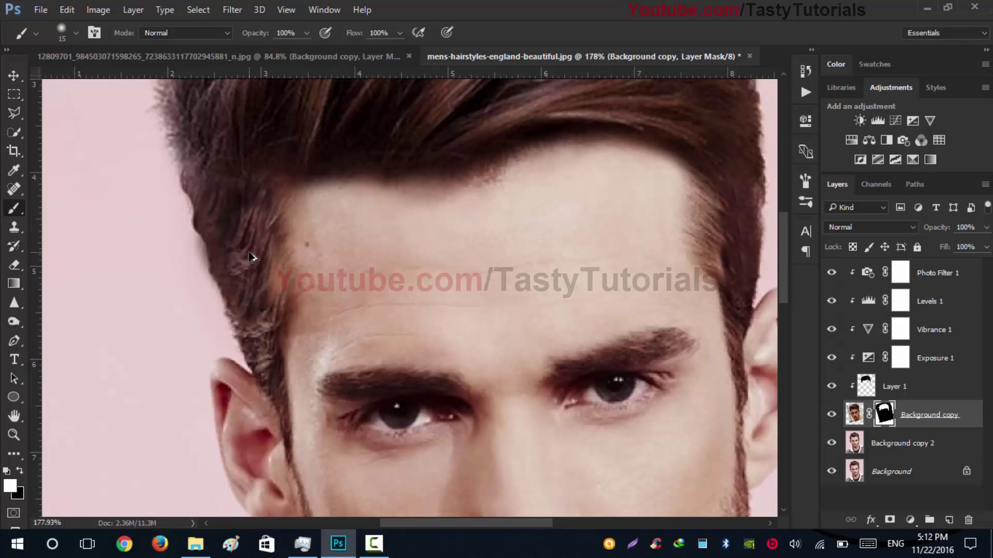
scroll(228, 219, down, 5)
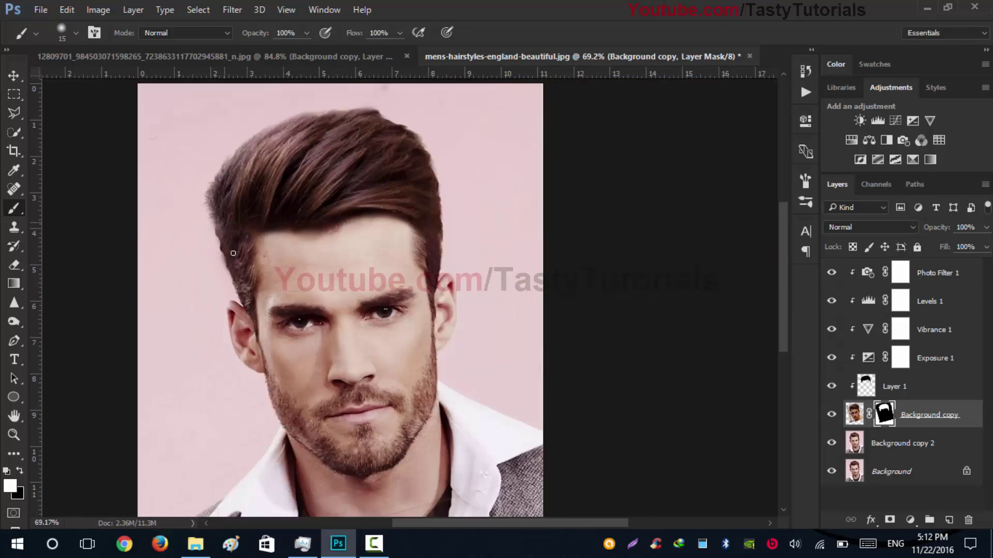
scroll(266, 278, up, 7)
key(x)
scroll(290, 215, down, 5)
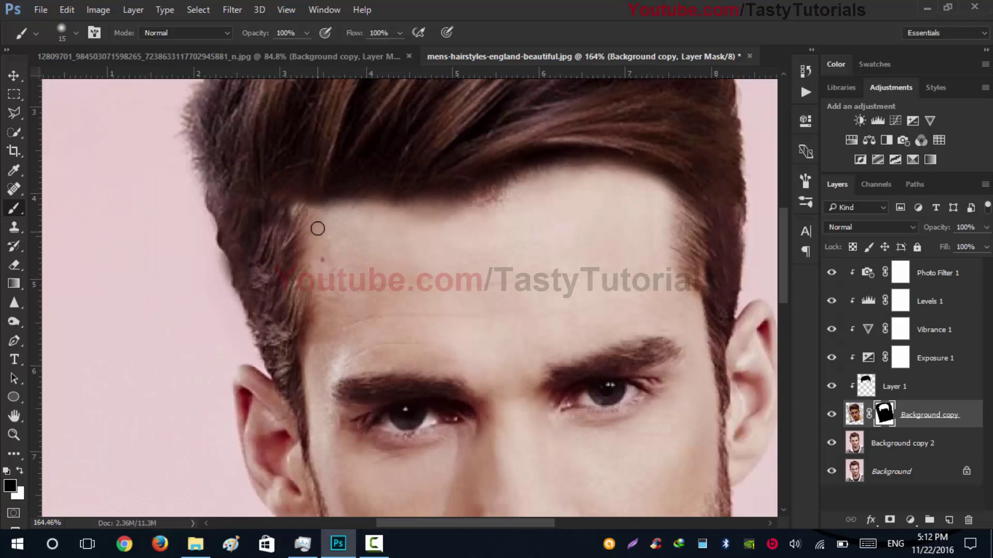
scroll(317, 228, up, 5)
scroll(336, 248, down, 5)
scroll(381, 262, up, 4)
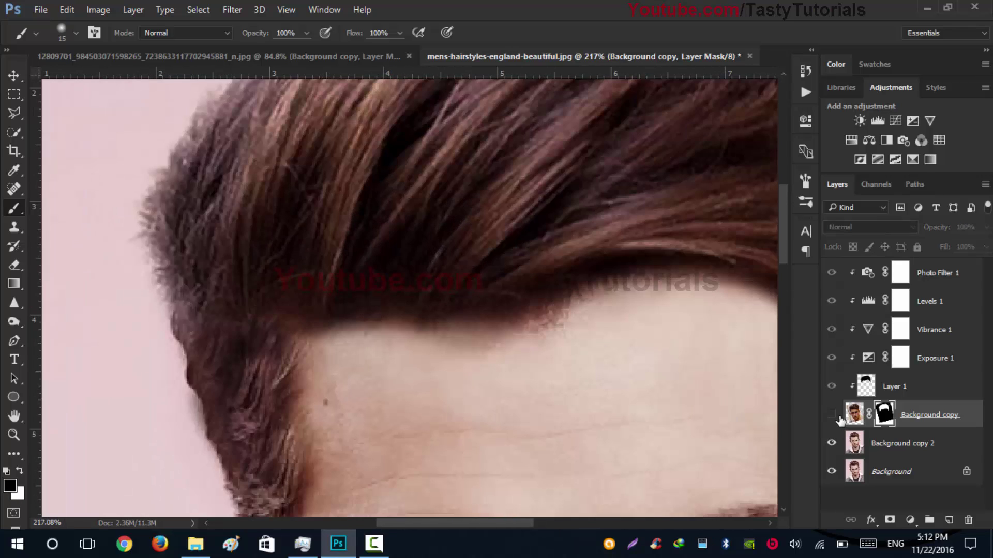
Step: Hide Background copy, clone along the front hairline on Background copy 2 with a 30 px Clone Stamp, and show Background copy again
click(831, 415)
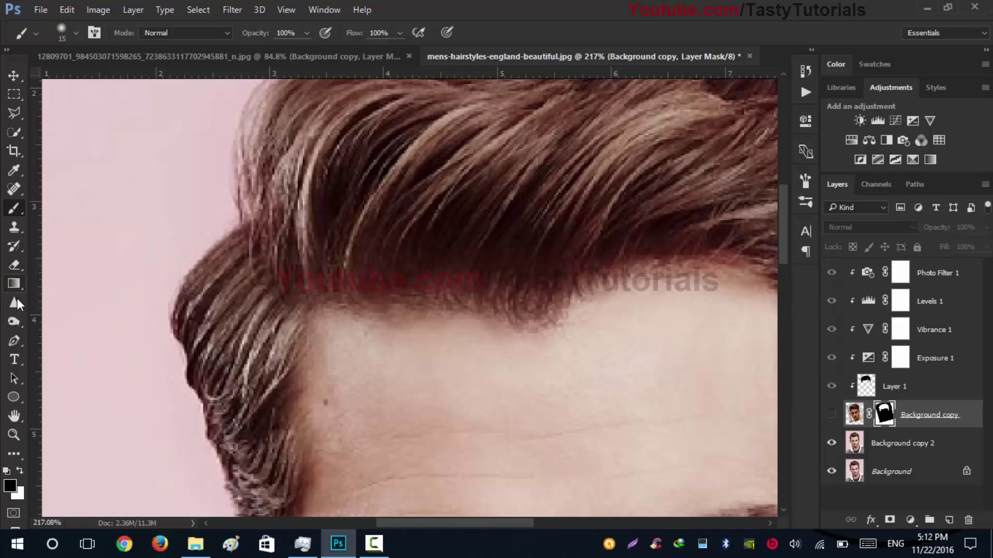
mouse_move(14, 226)
mouse_down()
mouse_move(51, 233)
mouse_move(51, 223)
mouse_up()
scroll(263, 308, up, 1)
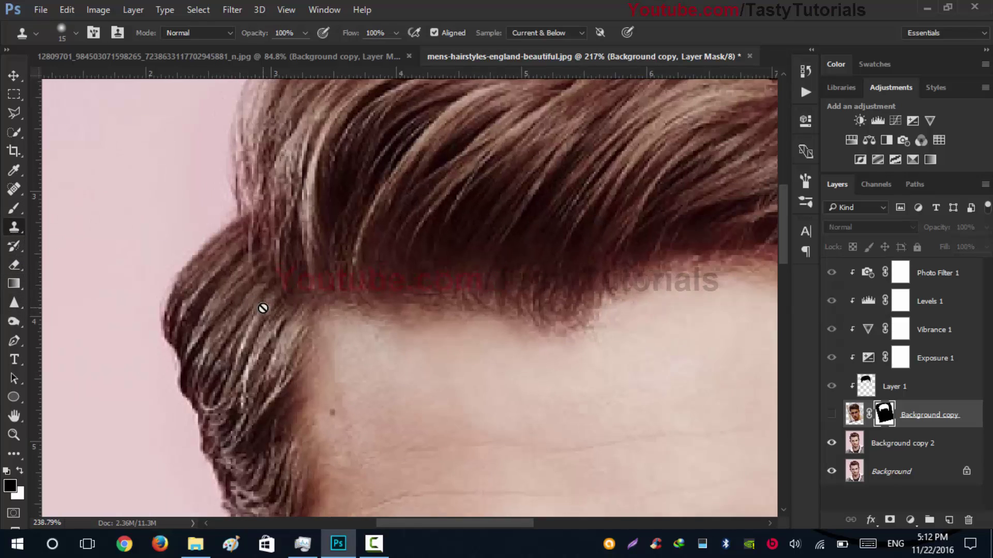
scroll(263, 308, up, 1)
click(873, 439)
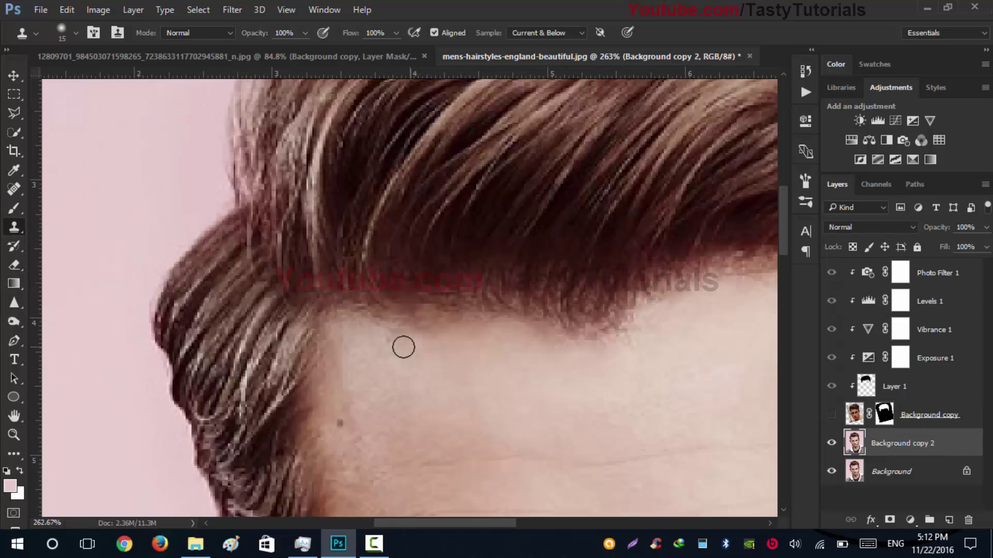
alt+click(520, 305)
key(])
mouse_move(527, 325)
mouse_down()
mouse_move(360, 307)
mouse_move(430, 318)
mouse_move(622, 307)
mouse_move(448, 318)
mouse_up()
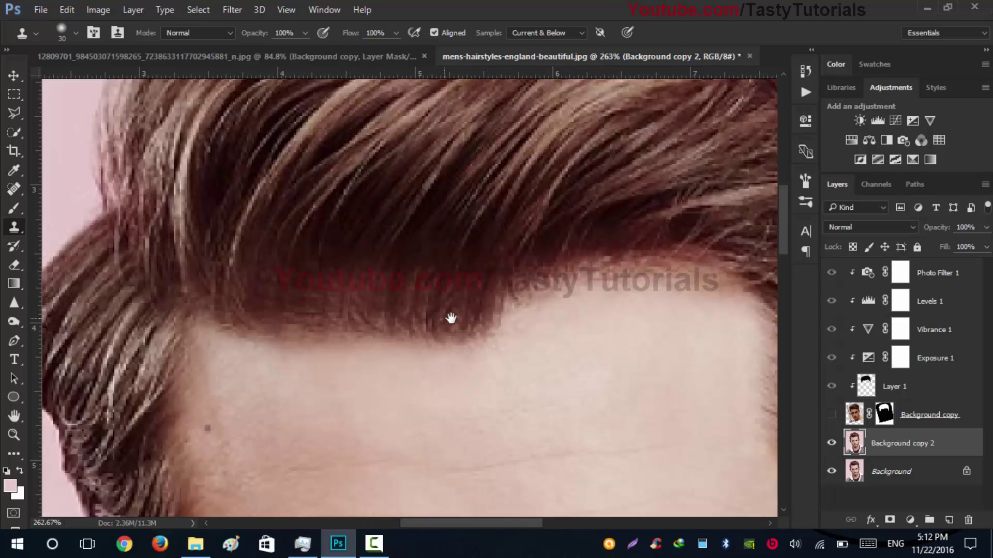
mouse_move(536, 287)
mouse_down()
mouse_move(543, 305)
mouse_move(637, 271)
mouse_move(745, 289)
mouse_up()
scroll(485, 295, down, 5)
click(831, 414)
Step: Check the cloned front hairline under the new hair and undo the last clone strokes
drag(610, 291, 310, 317)
scroll(317, 291, down, 8)
scroll(441, 287, up, 8)
drag(499, 292, 346, 312)
scroll(367, 279, down, 7)
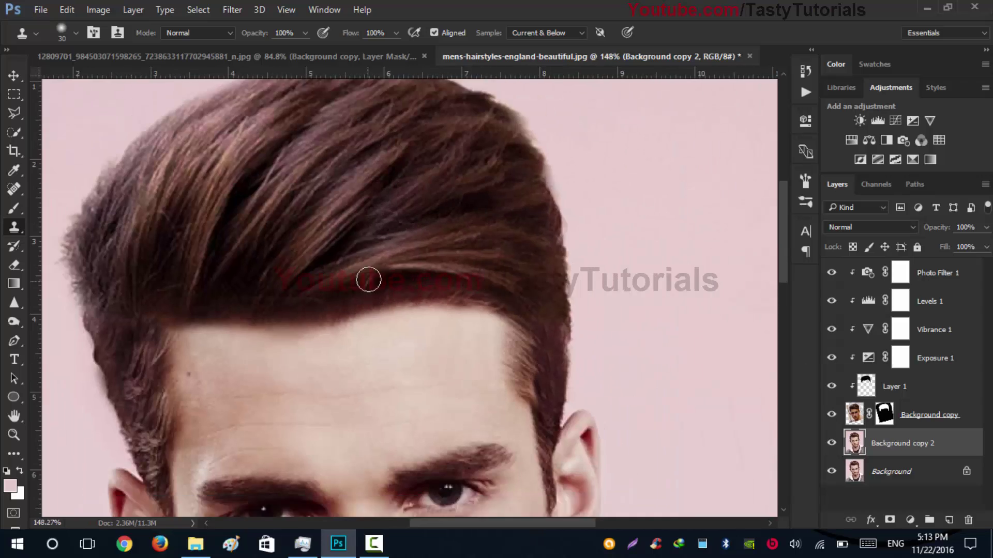
scroll(305, 302, up, 9)
key(ctrl+alt+z)
key(ctrl+z)
key(ctrl+alt+z)
key(ctrl+alt+z)
Step: Examine the overall fit of the new hair on the portrait, especially the hairline and outer edges
scroll(462, 331, down, 9)
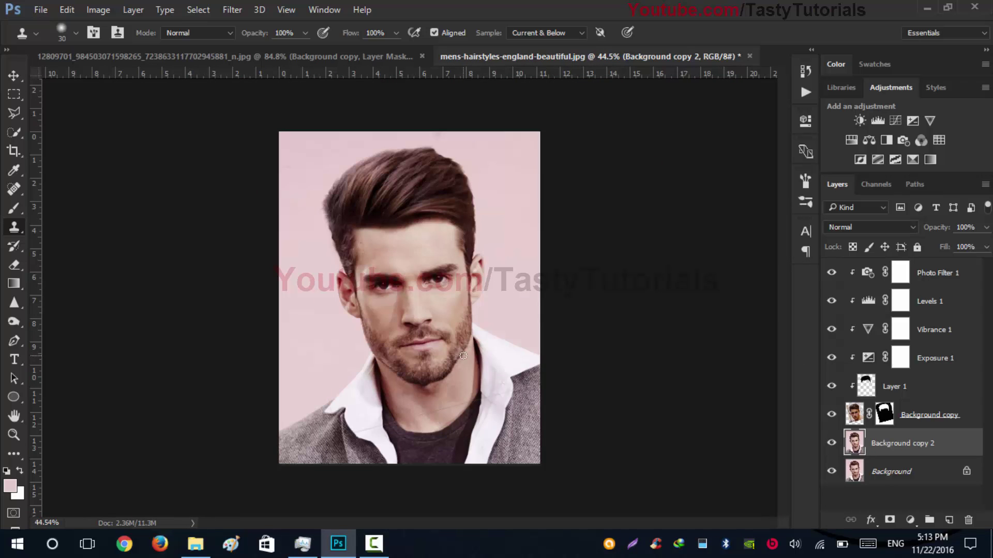
scroll(431, 218, up, 6)
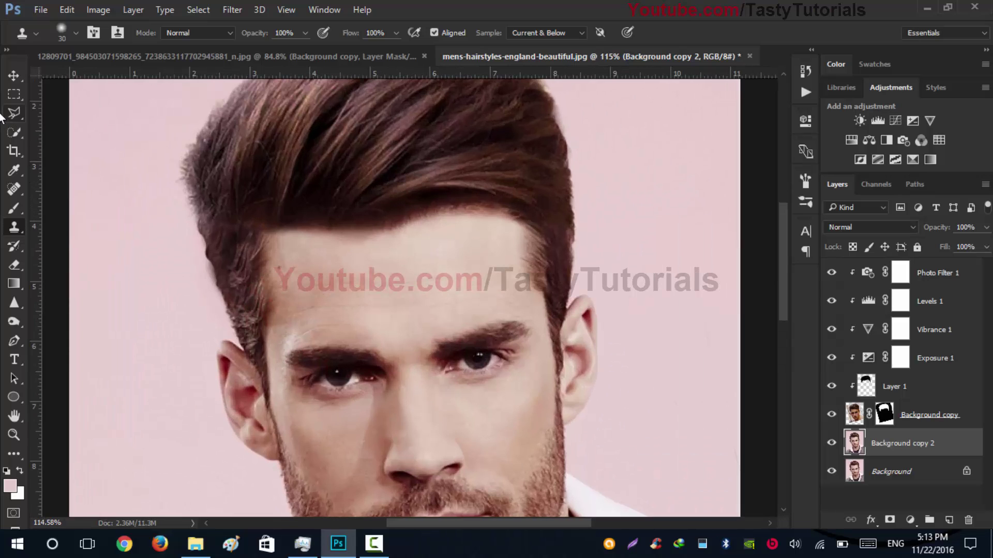
click(14, 75)
scroll(292, 174, down, 4)
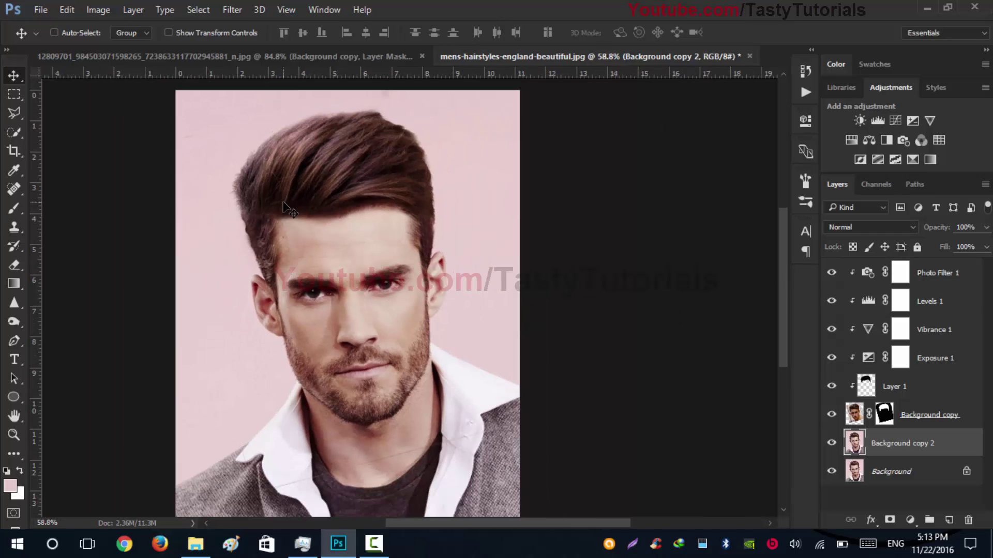
scroll(292, 173, up, 1)
scroll(292, 173, up, 4)
scroll(289, 155, down, 3)
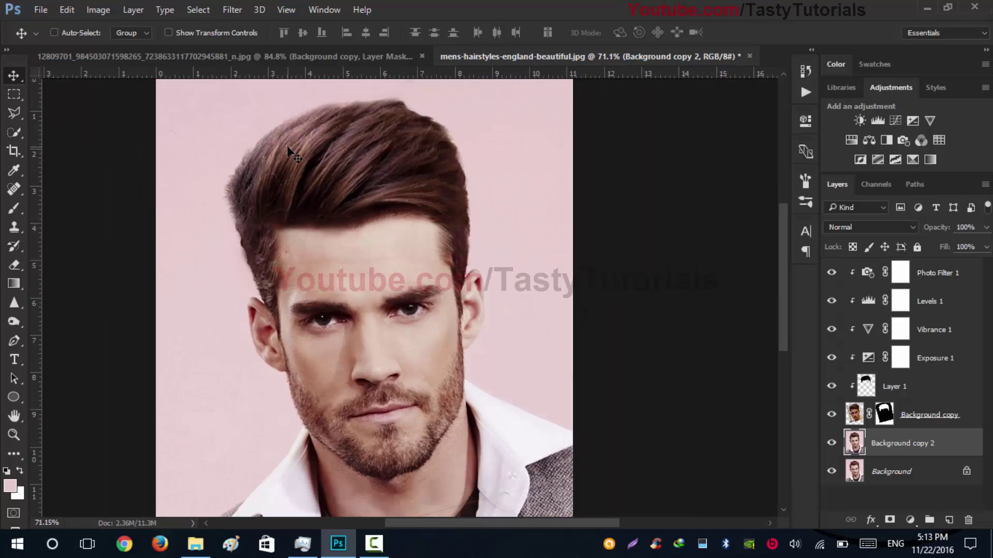
scroll(287, 147, down, 1)
scroll(288, 146, up, 3)
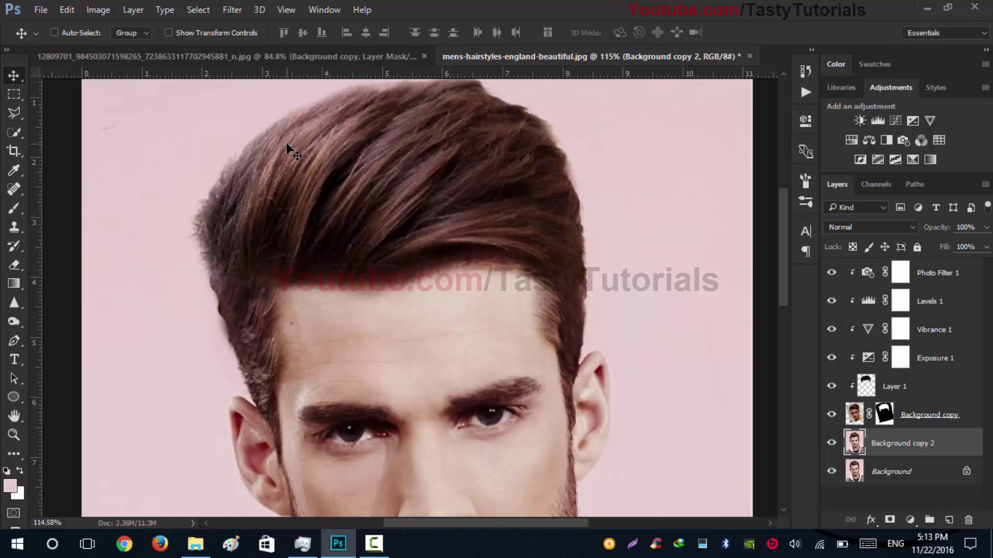
scroll(287, 147, down, 5)
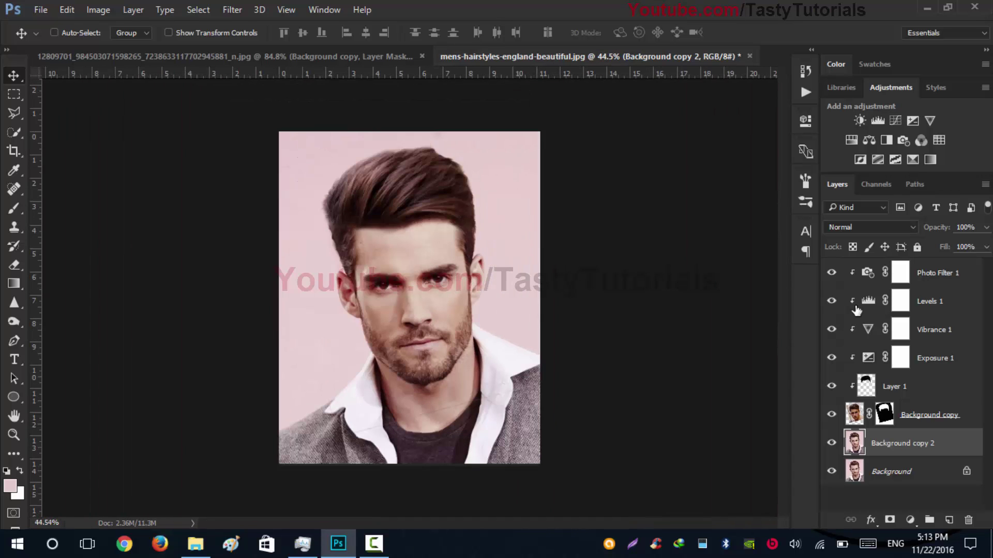
Step: Compare the portrait before and after by hiding and showing Background copy and Background copy 2
click(831, 416)
click(831, 416)
click(830, 444)
click(831, 415)
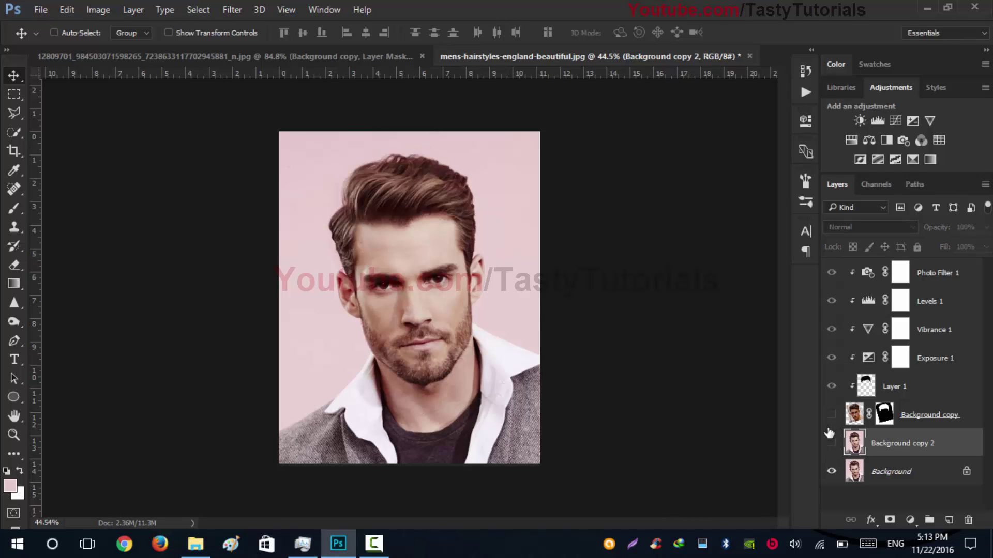
click(831, 444)
click(831, 415)
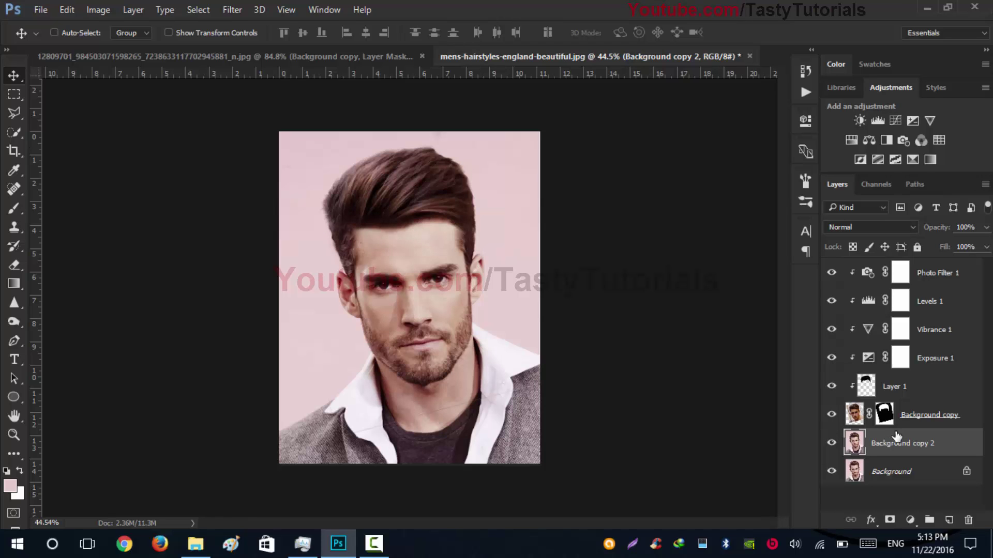
scroll(429, 153, up, 5)
scroll(449, 175, down, 3)
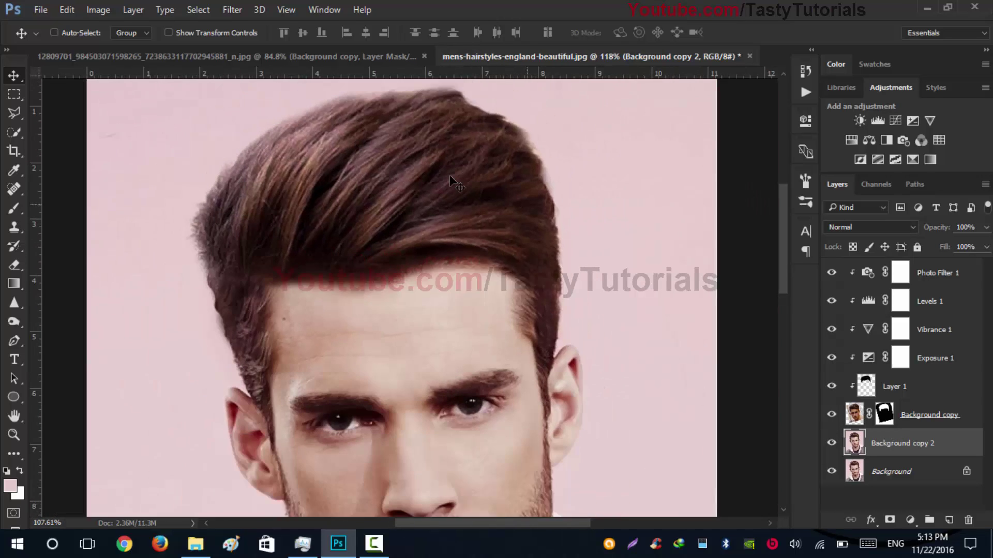
scroll(449, 174, down, 2)
scroll(298, 165, up, 4)
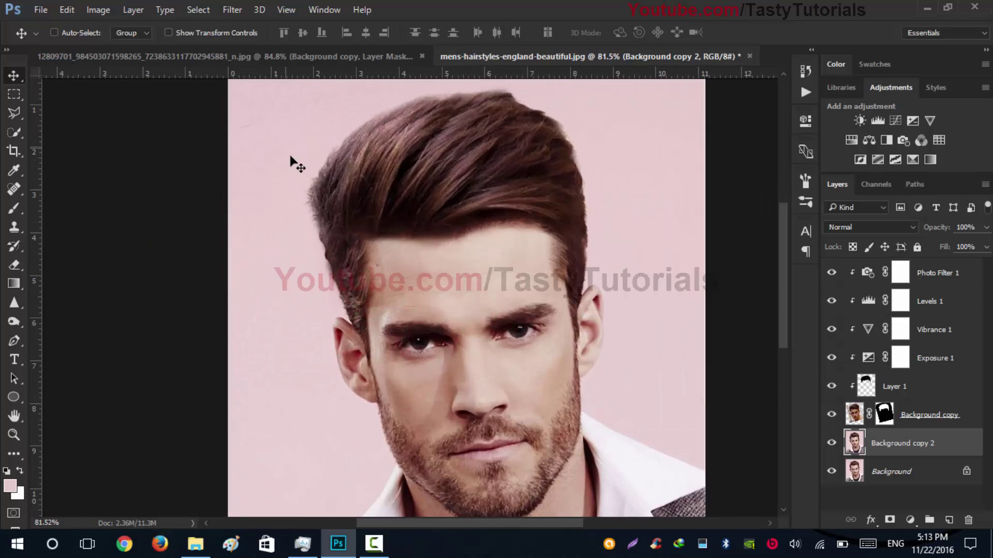
scroll(350, 180, down, 2)
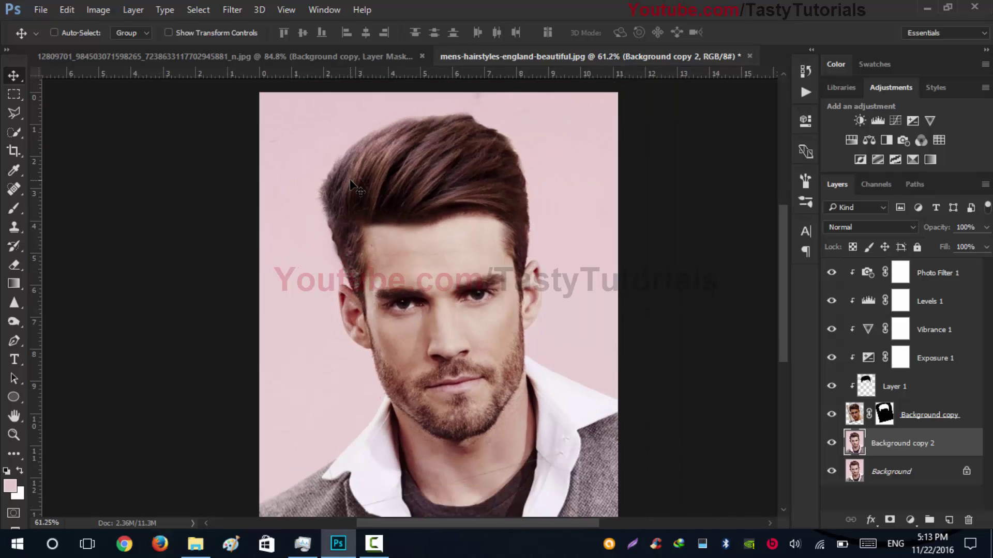
Step: Paint black on the Background copy mask with a 125 px brush over the leftover faint lines across the neck, shirt and backdrop
click(962, 417)
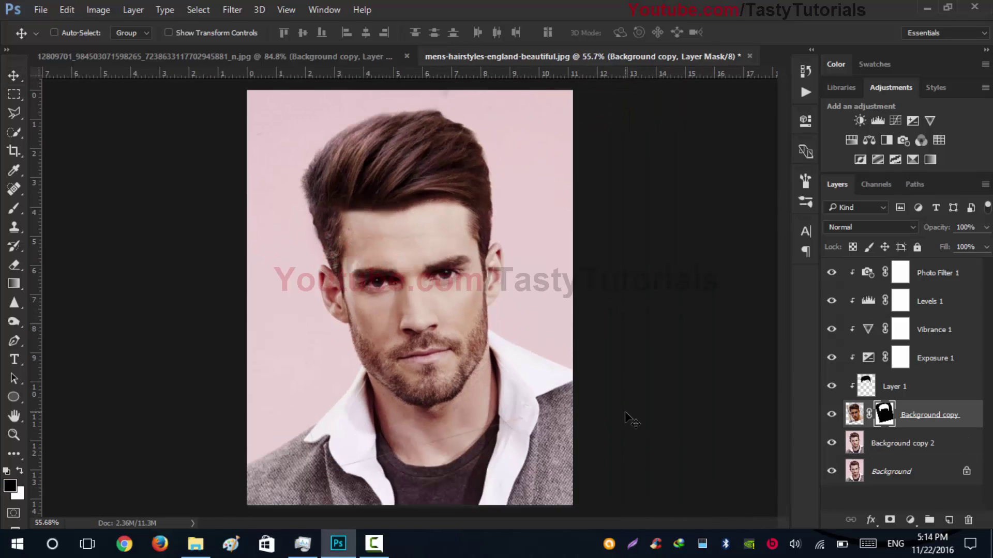
key(b)
scroll(537, 424, up, 2)
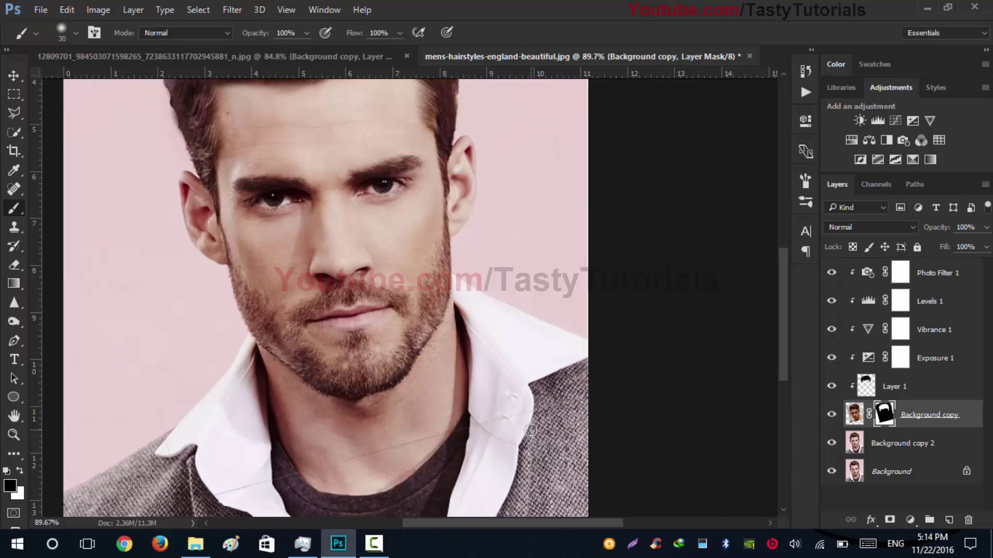
key(bracketright)
key(bracketright)
key(bracketright)
key(bracketright)
key(bracketright)
scroll(134, 306, down, 3)
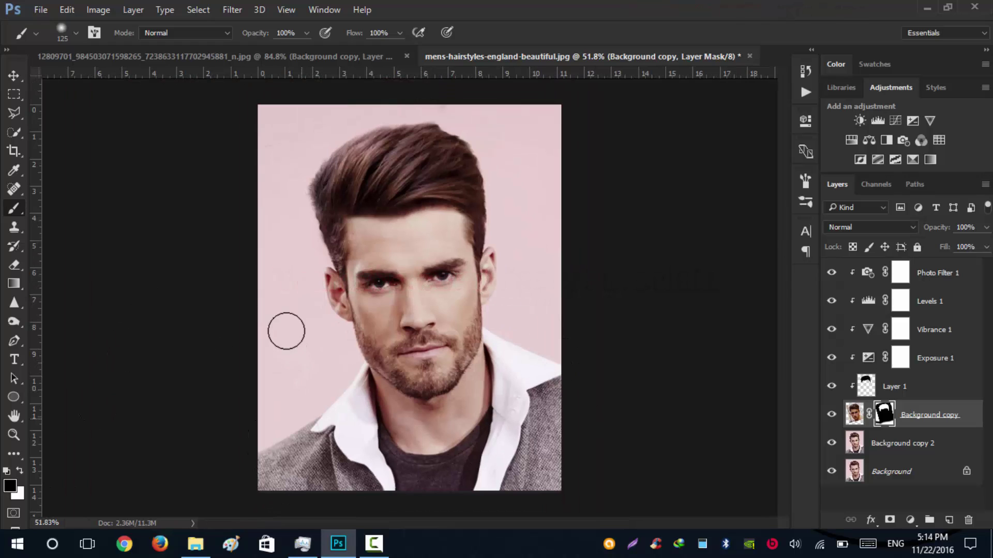
click(14, 76)
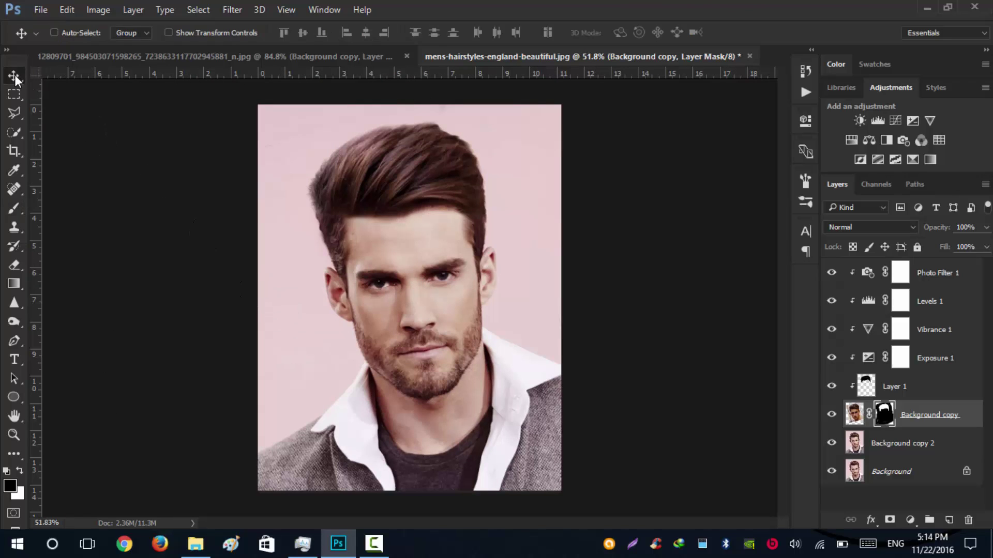